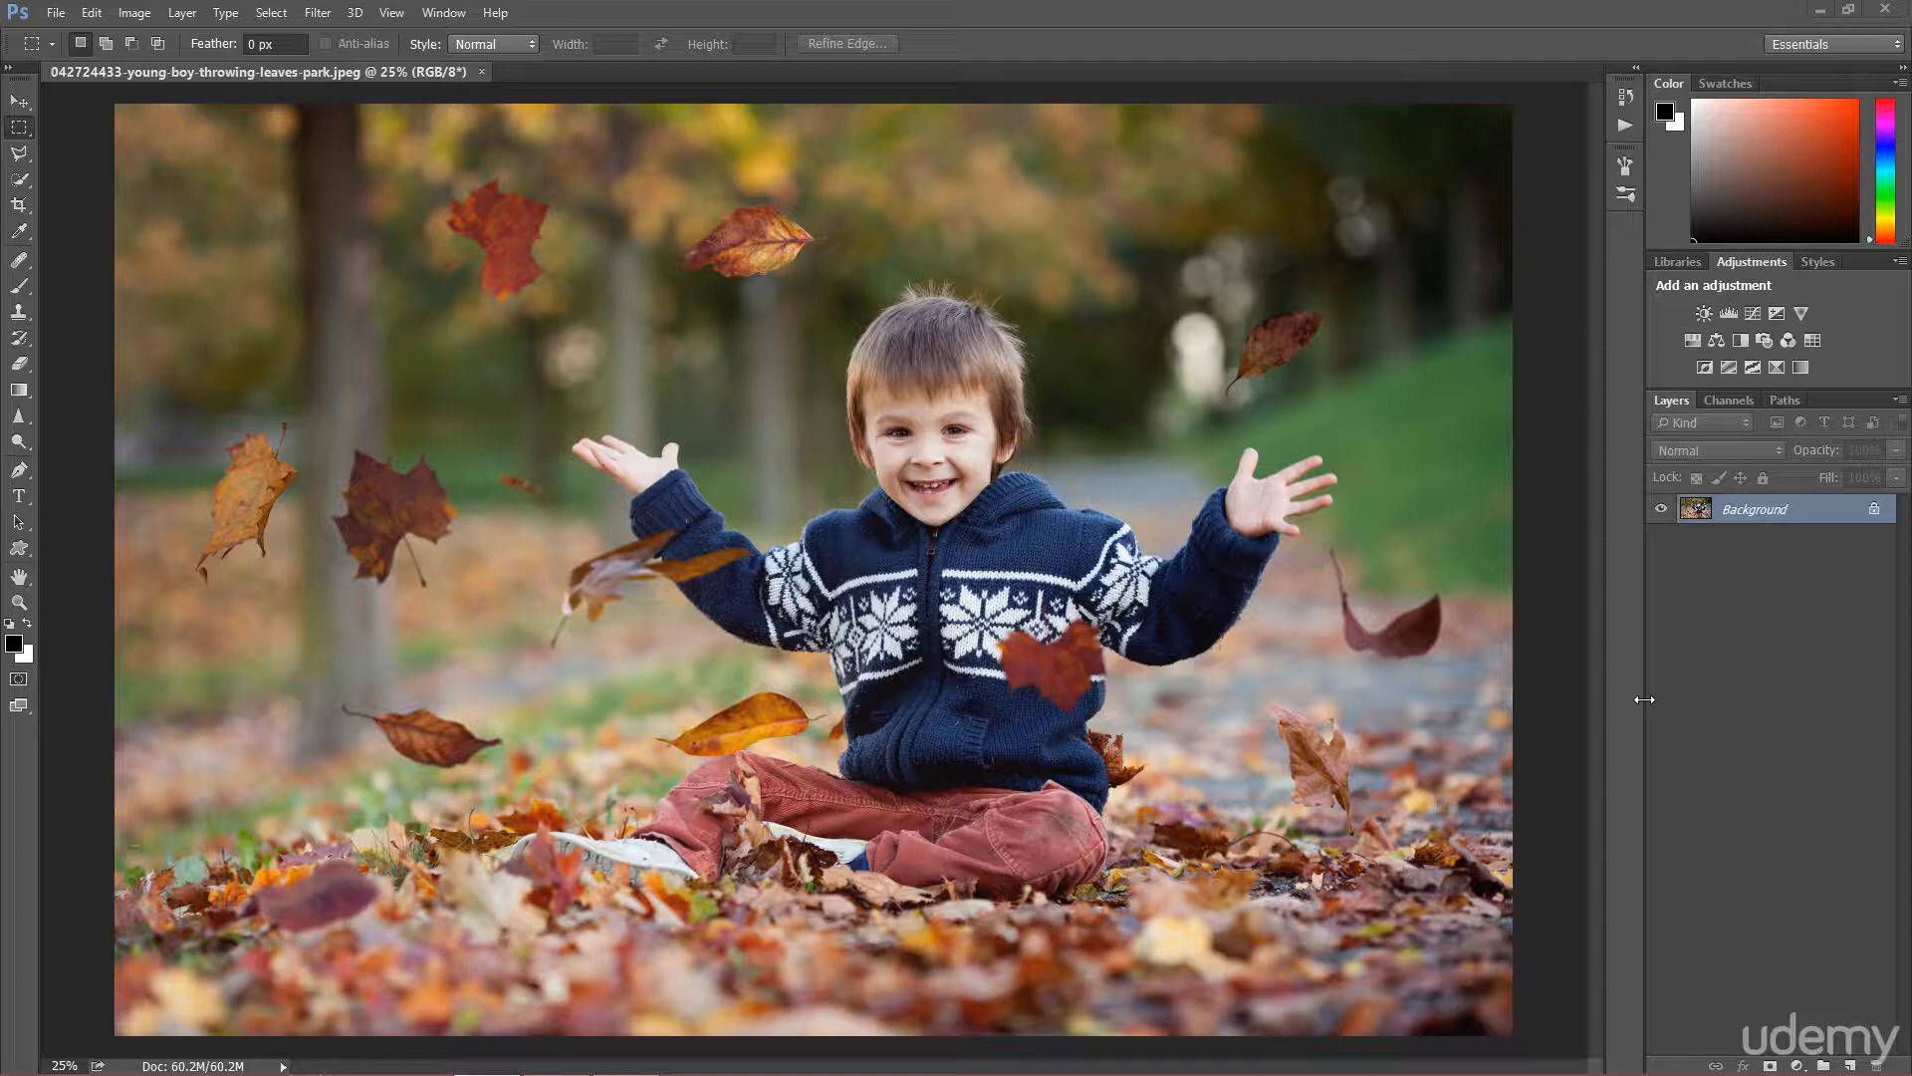
# Open the photo in the Camera Raw Filter and warm its white balance by setting Temperature to +8.
pyautogui.click(327, 15)
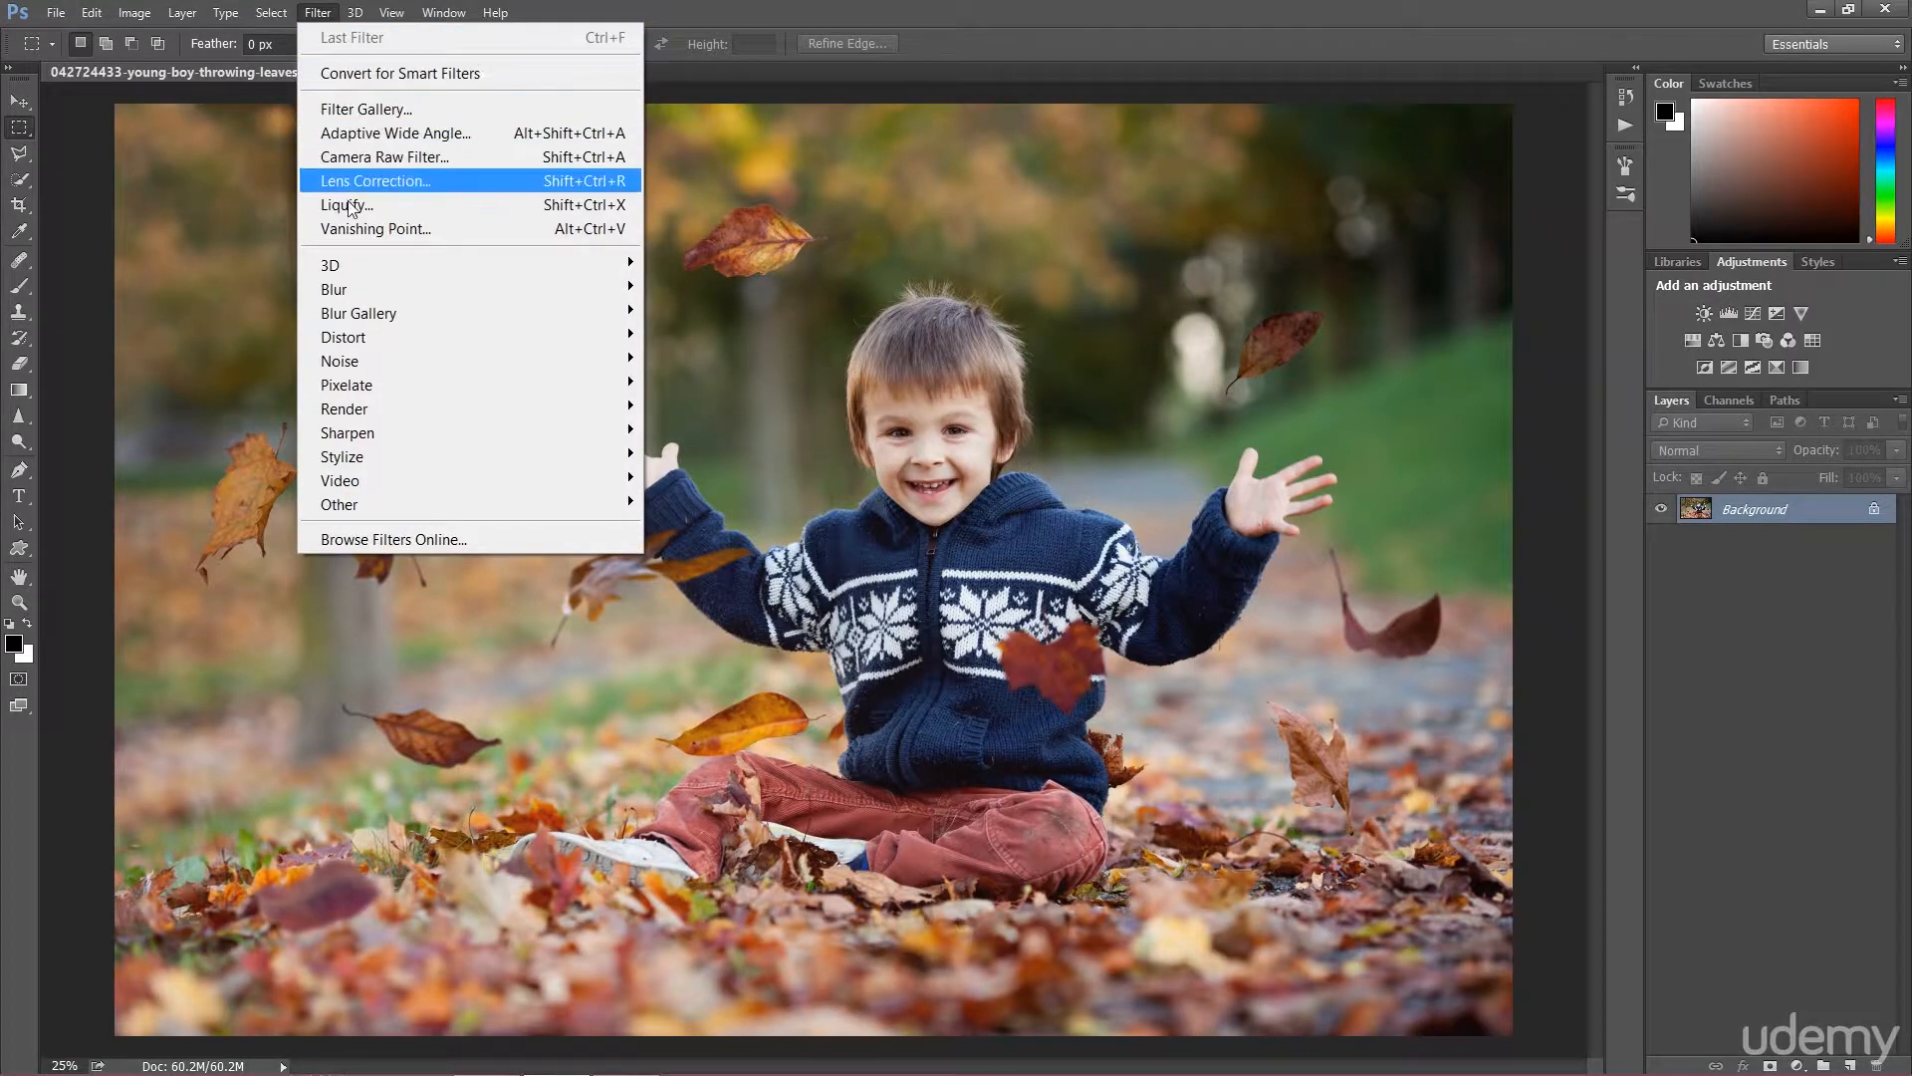
pyautogui.click(408, 159)
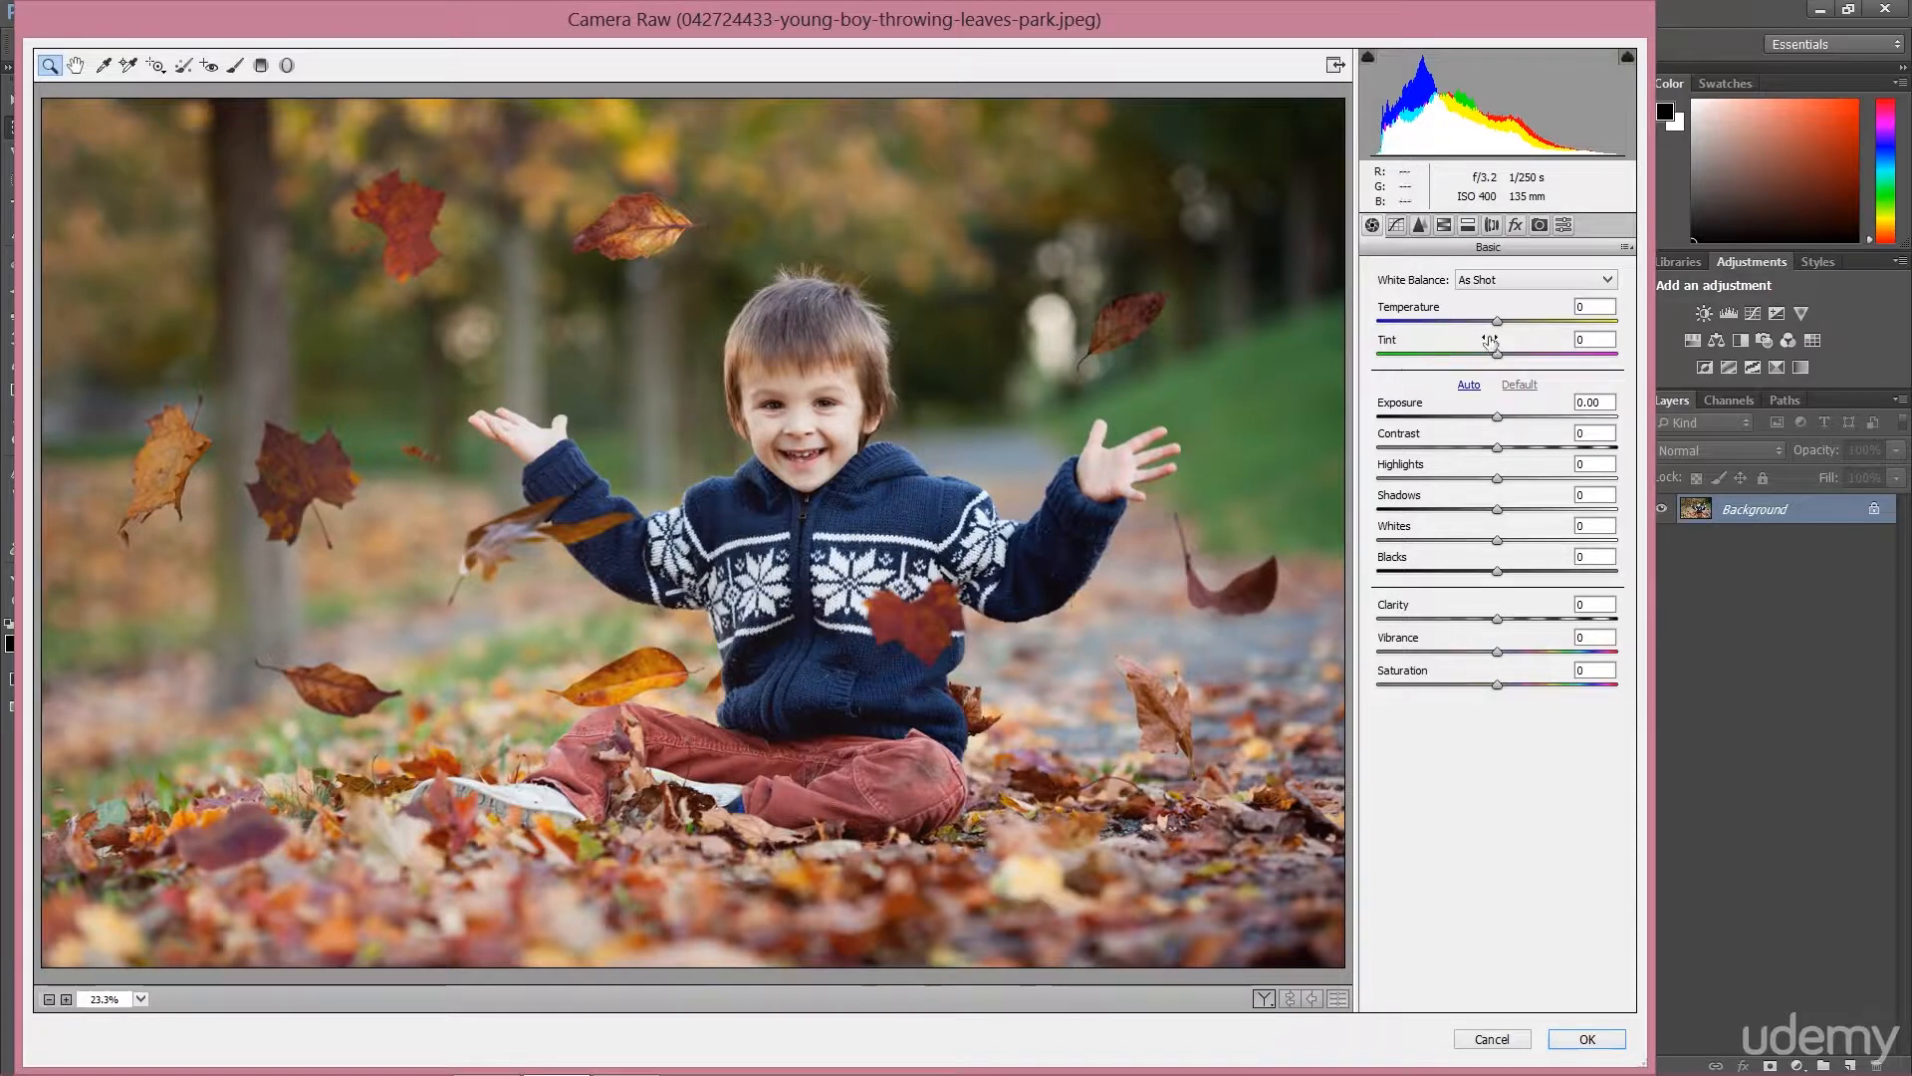
pyautogui.click(1509, 323)
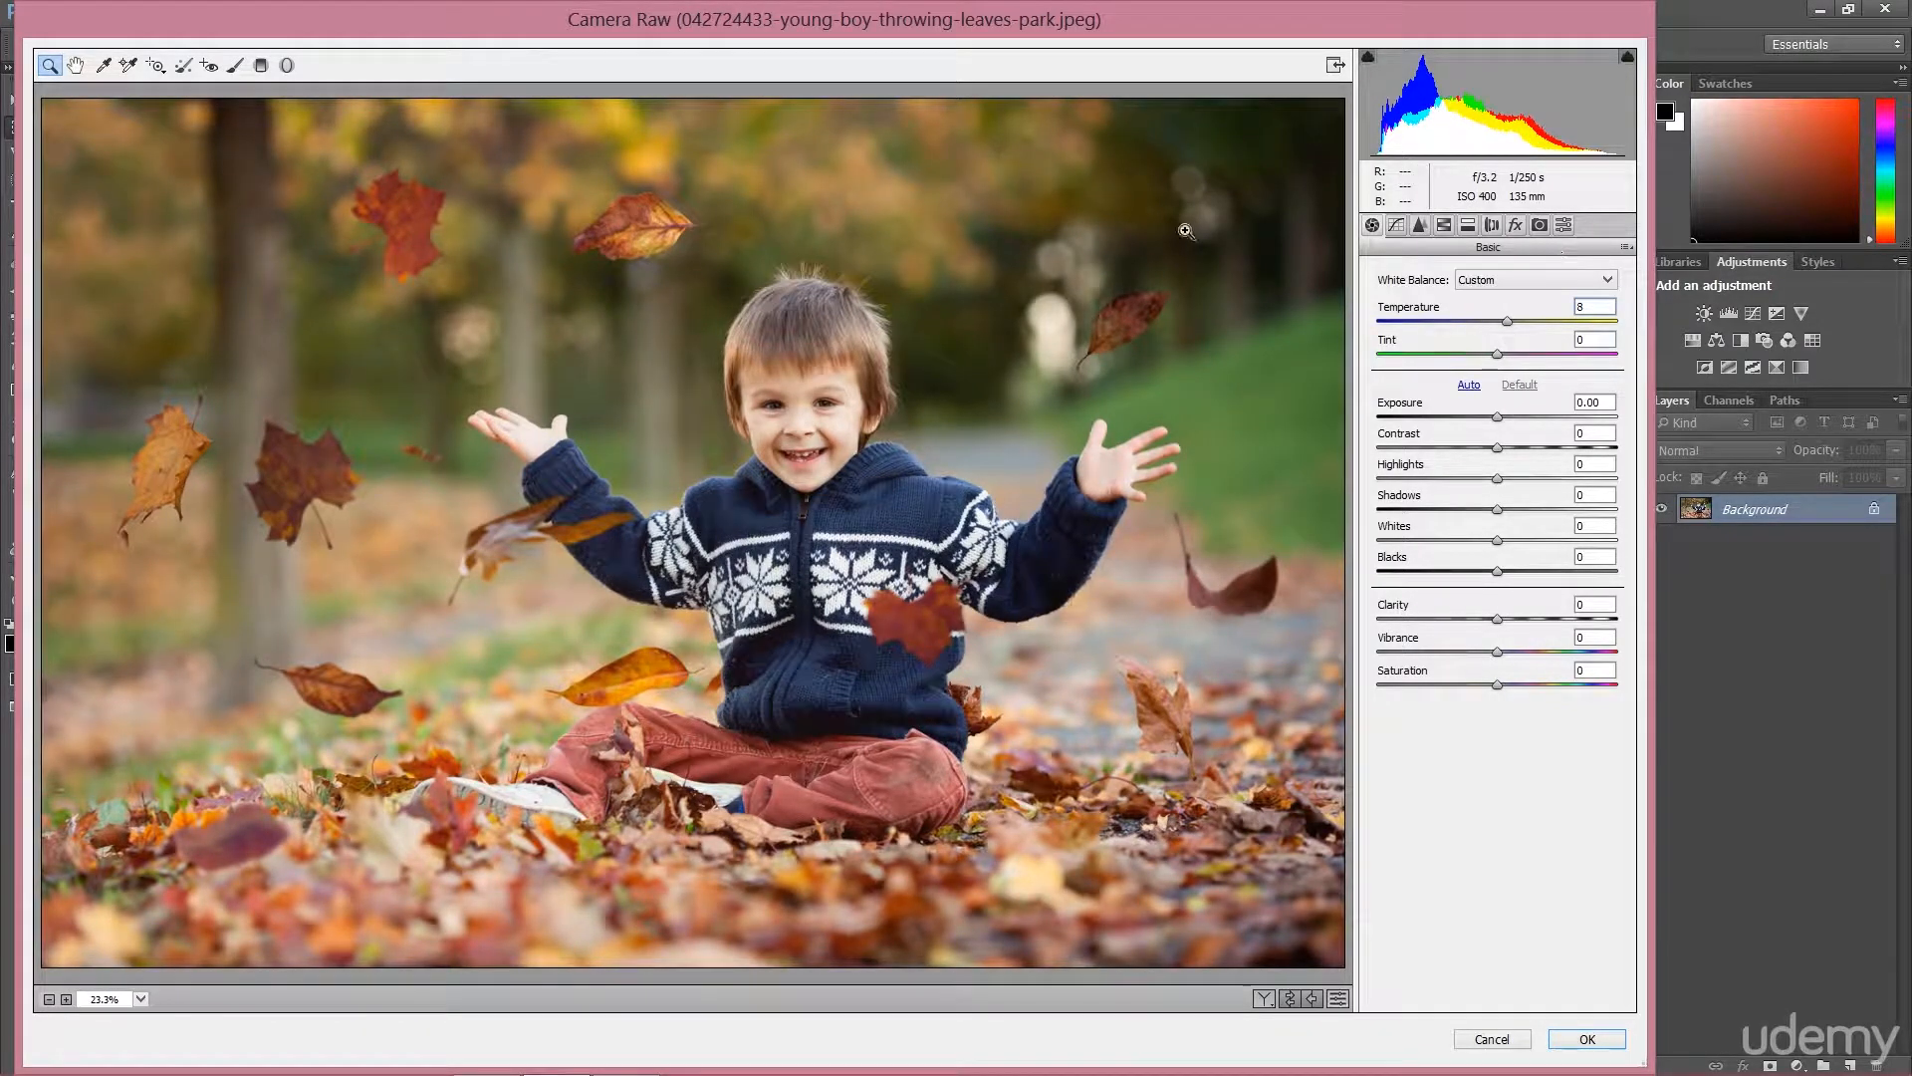
# Set the basic Exposure to +0.10 and the Contrast to +3.
pyautogui.click(1604, 400)
pyautogui.press('BackSpace')
pyautogui.write('1')
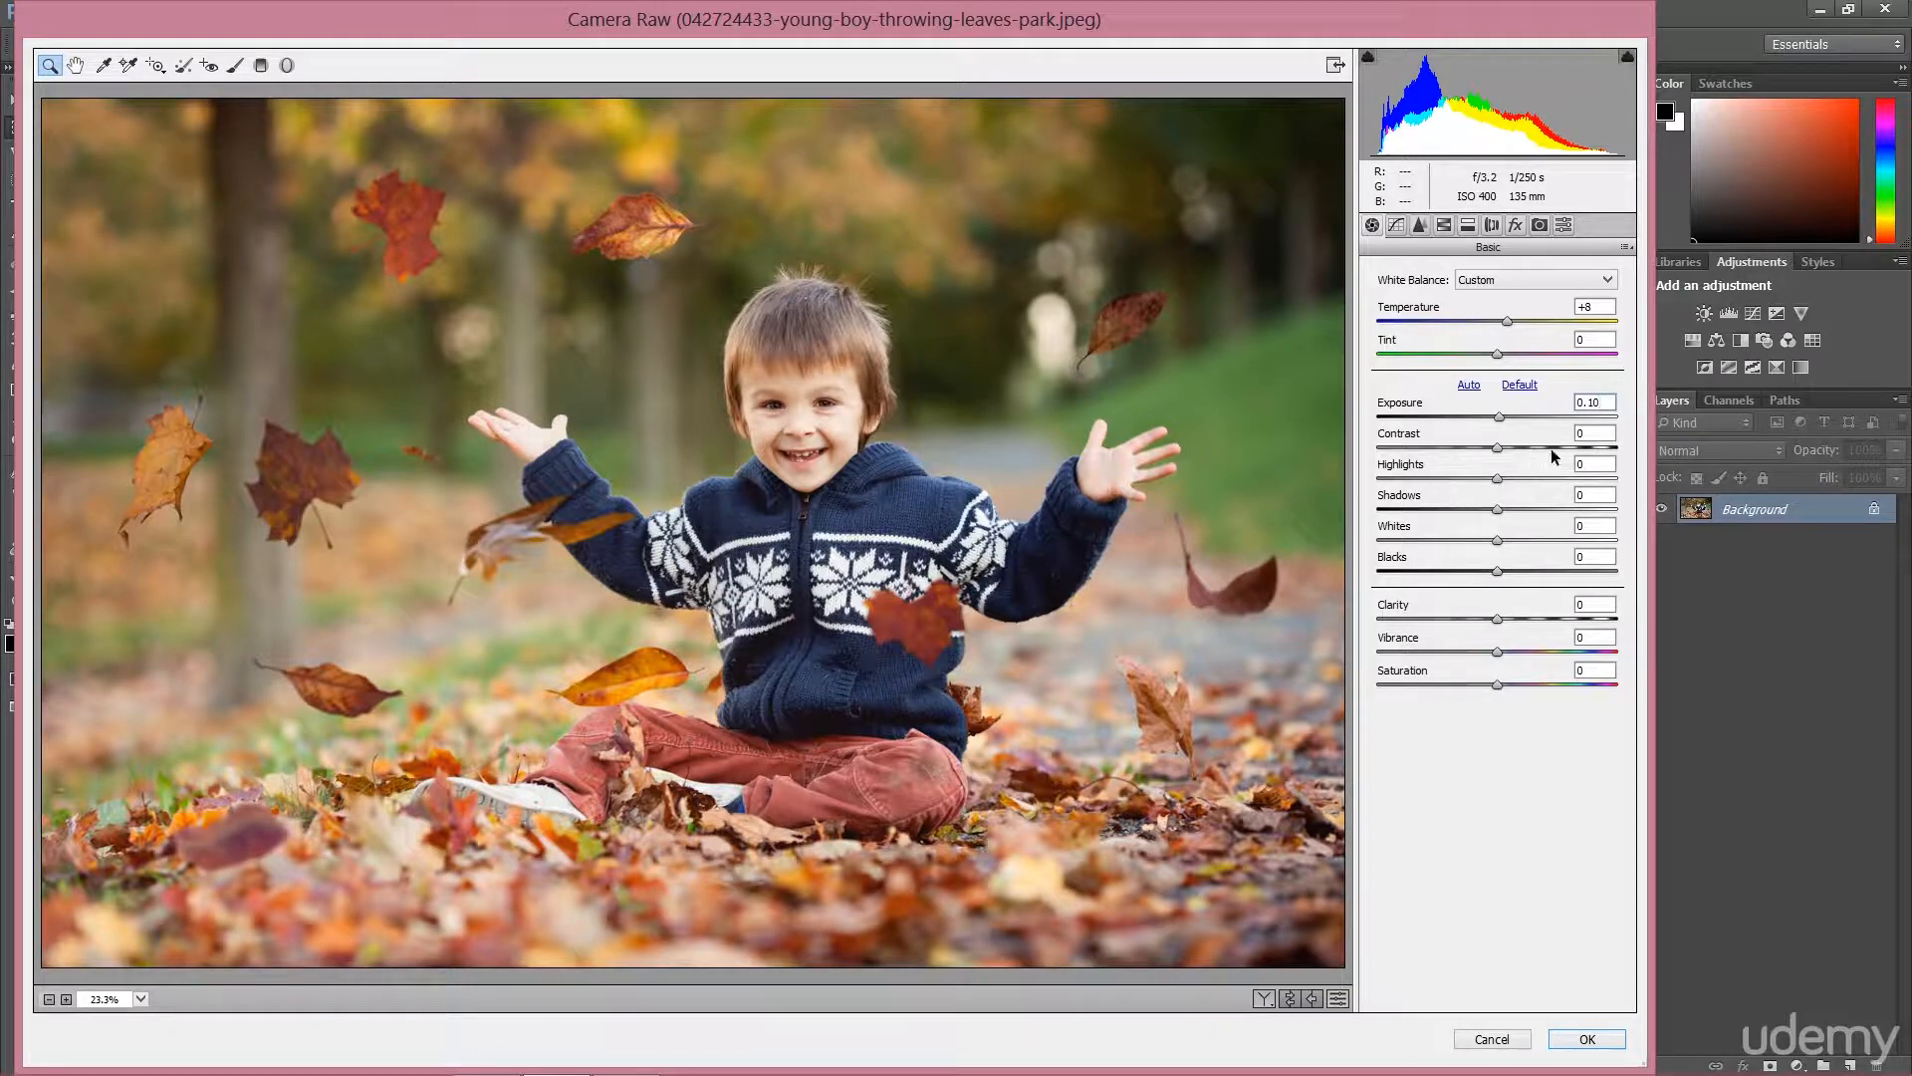
pyautogui.moveTo(1497, 450)
pyautogui.mouseDown()
pyautogui.moveTo(1522, 458)
pyautogui.moveTo(1501, 459)
pyautogui.mouseUp()
# Bring up the parametric Tone Curve settings for the photo.
pyautogui.click(1418, 226)
pyautogui.click(1396, 225)
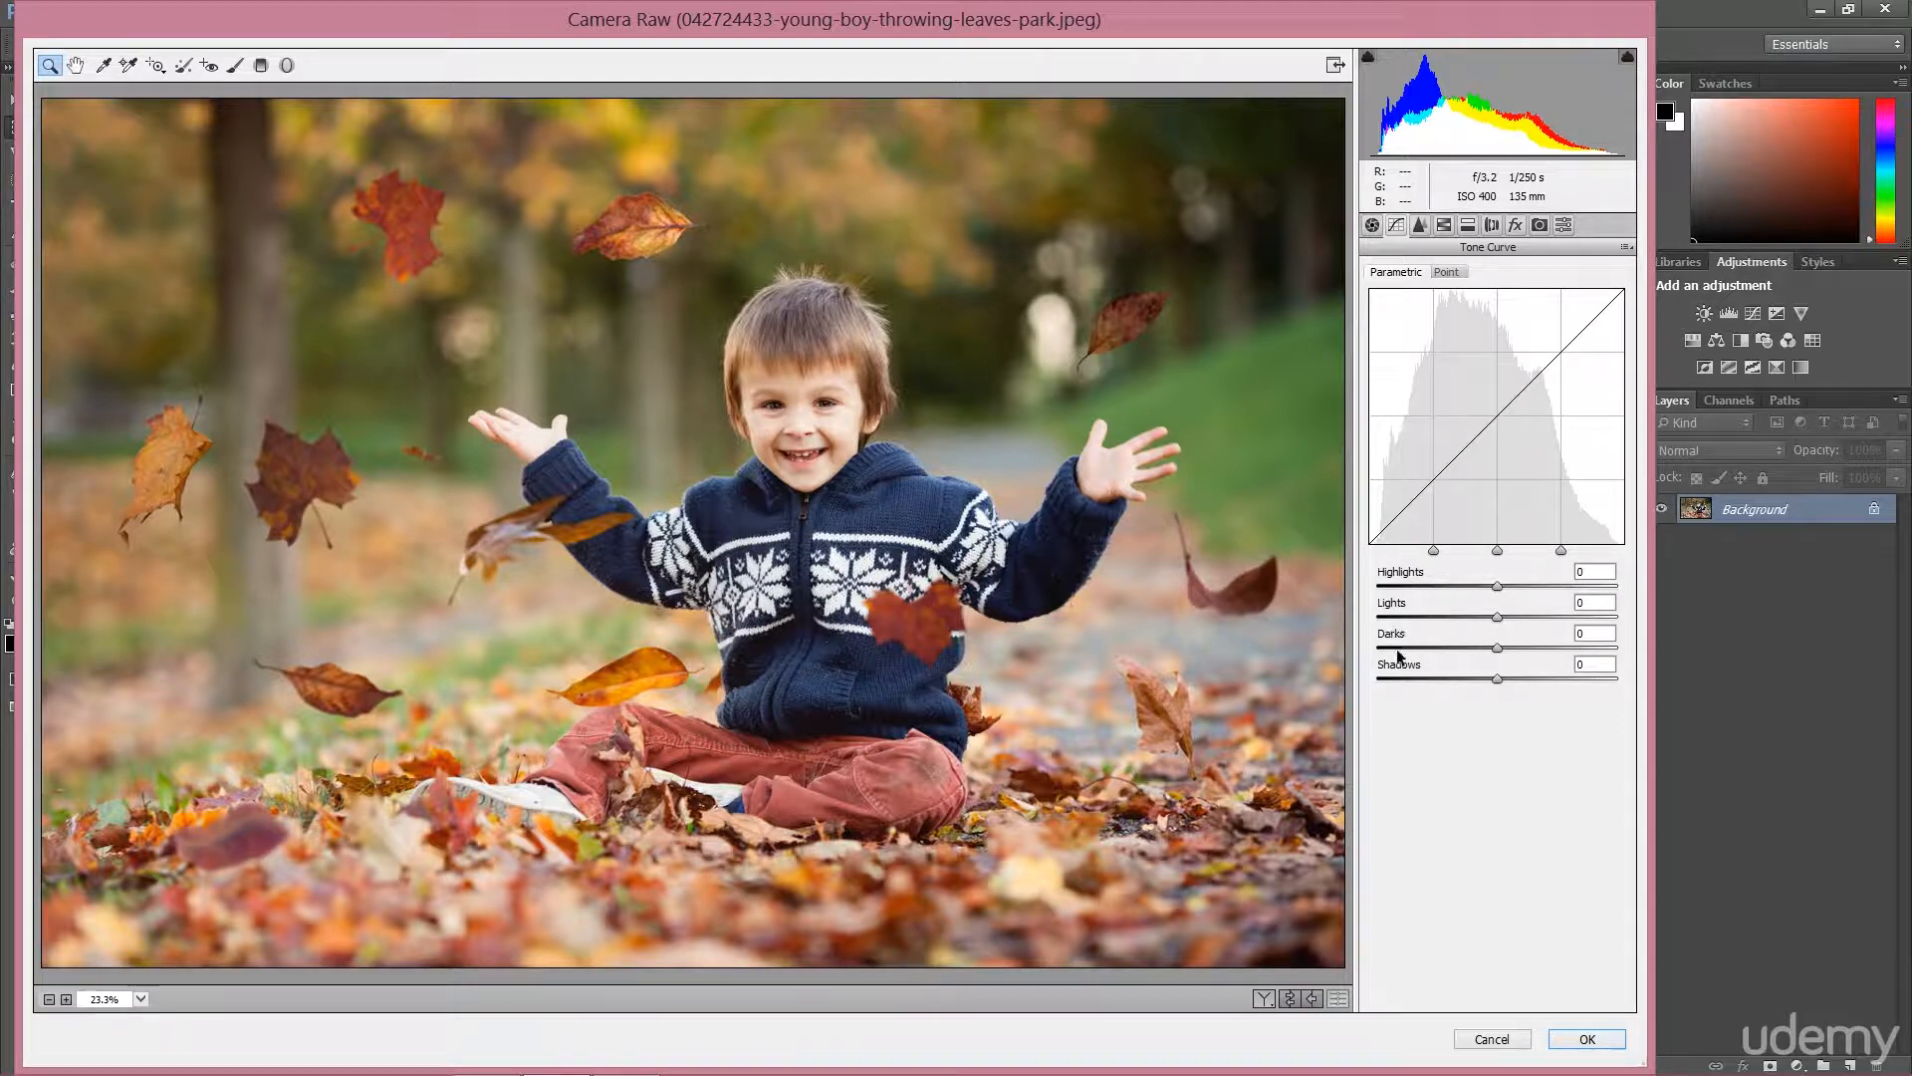
pyautogui.moveTo(1499, 551)
pyautogui.moveTo(1563, 551)
# Try extreme tone curve values by raising Shadows and Darks to +100, and bring both back close to zero.
pyautogui.moveTo(1496, 677); pyautogui.dragTo(1648, 684)
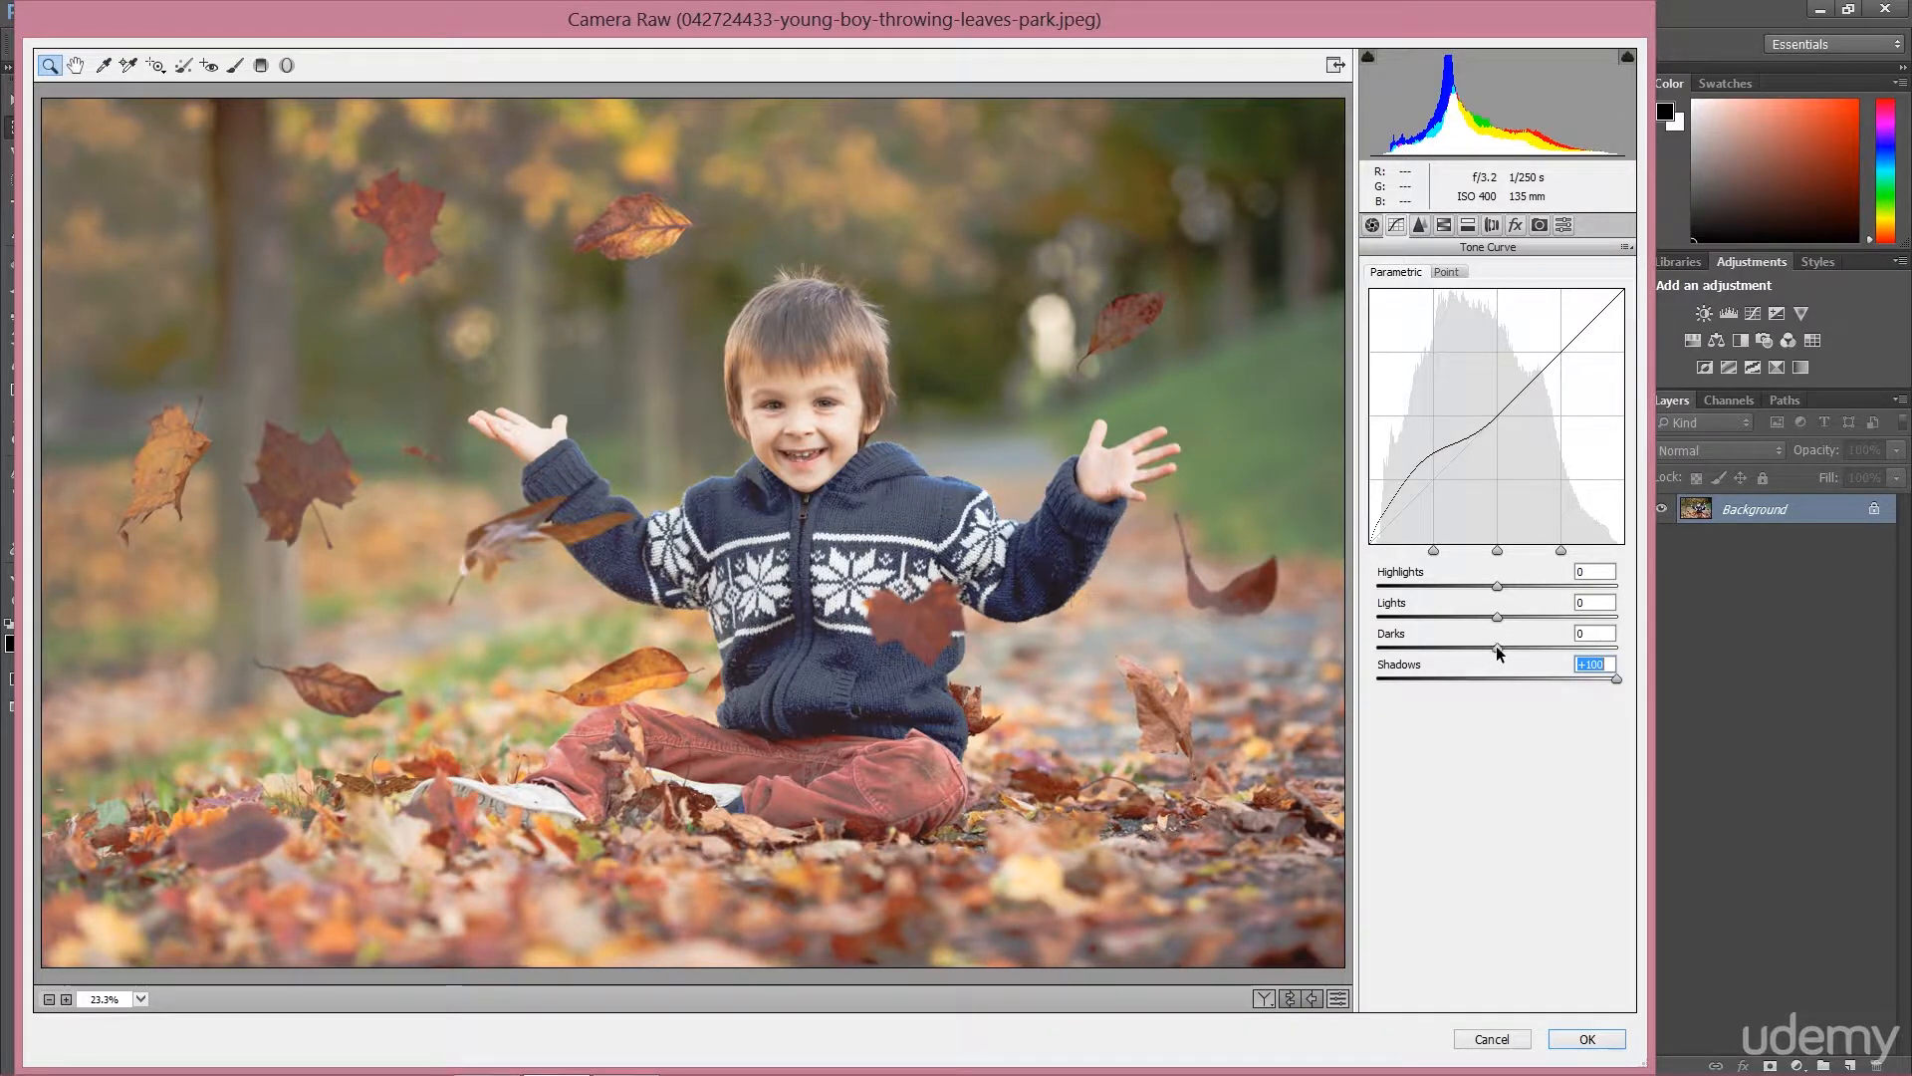
pyautogui.moveTo(1496, 646); pyautogui.dragTo(1619, 642)
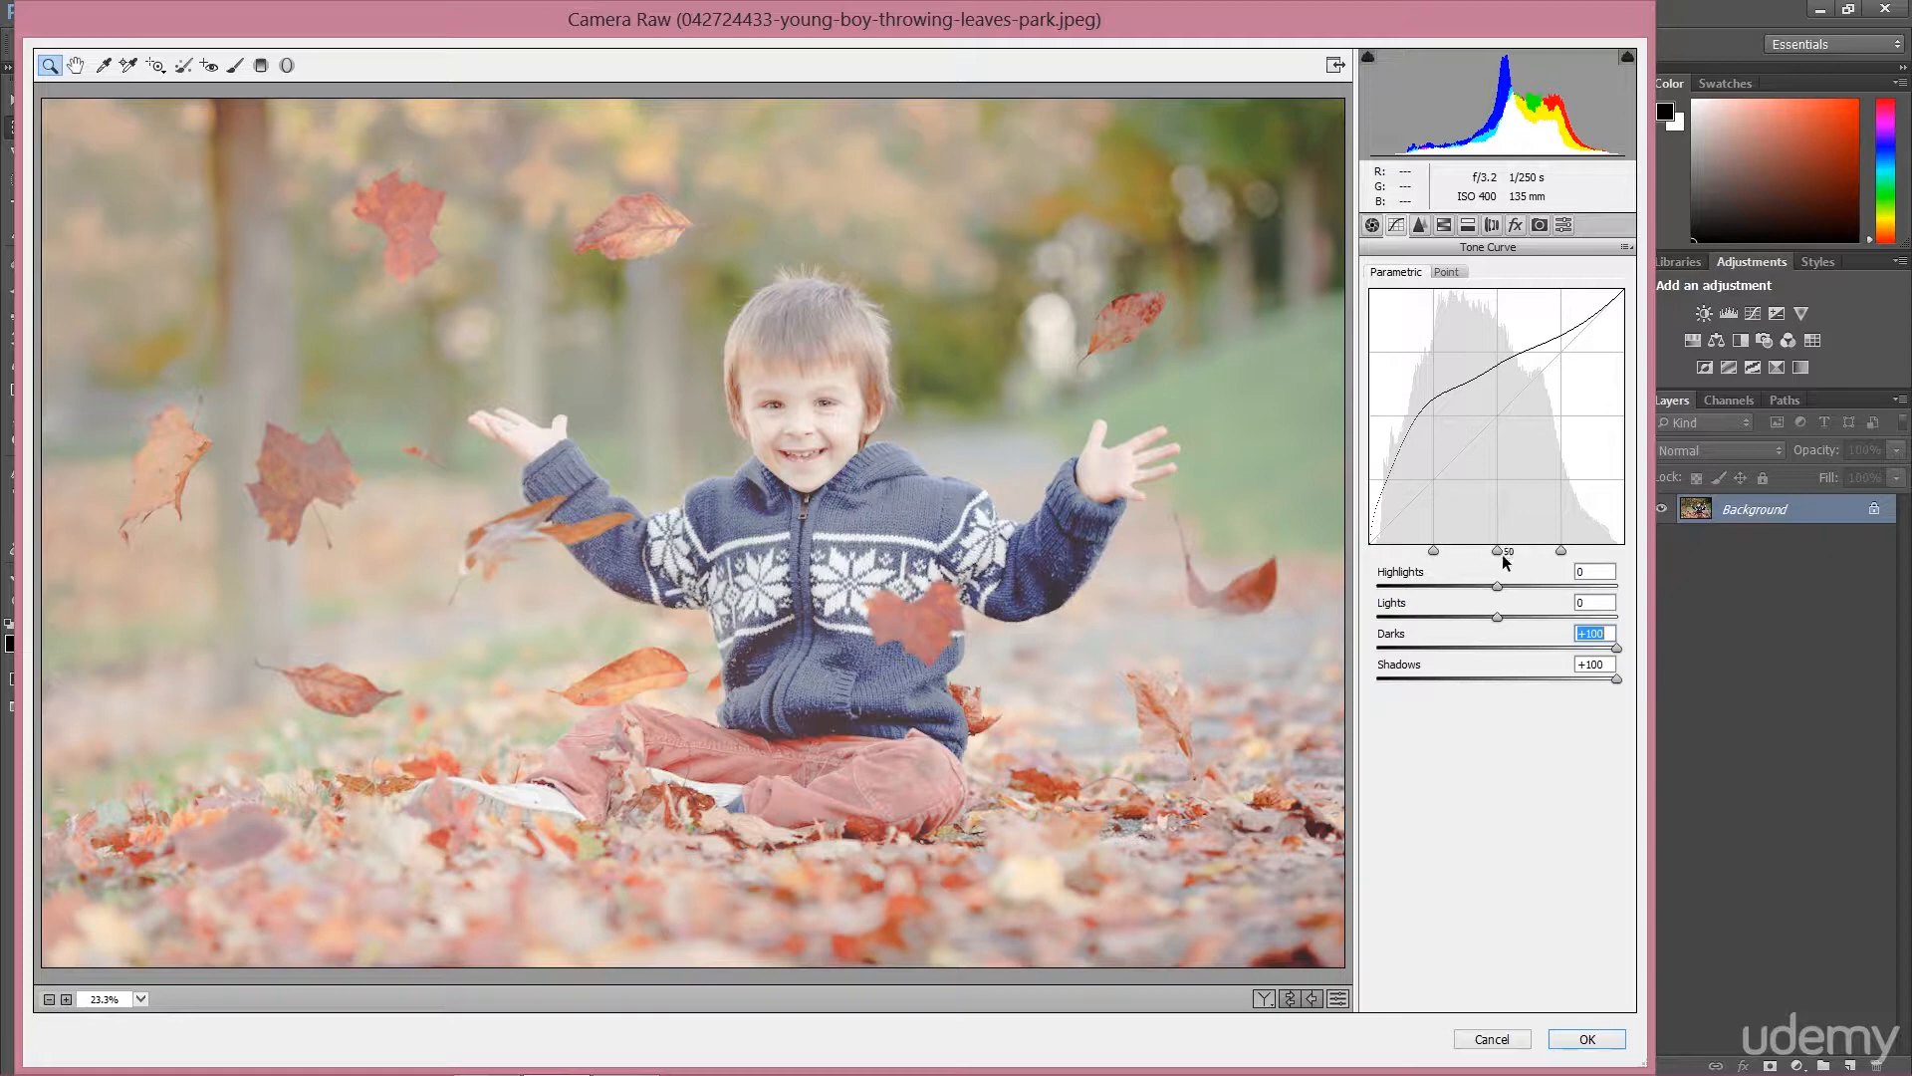
pyautogui.click(1506, 647)
pyautogui.click(1507, 677)
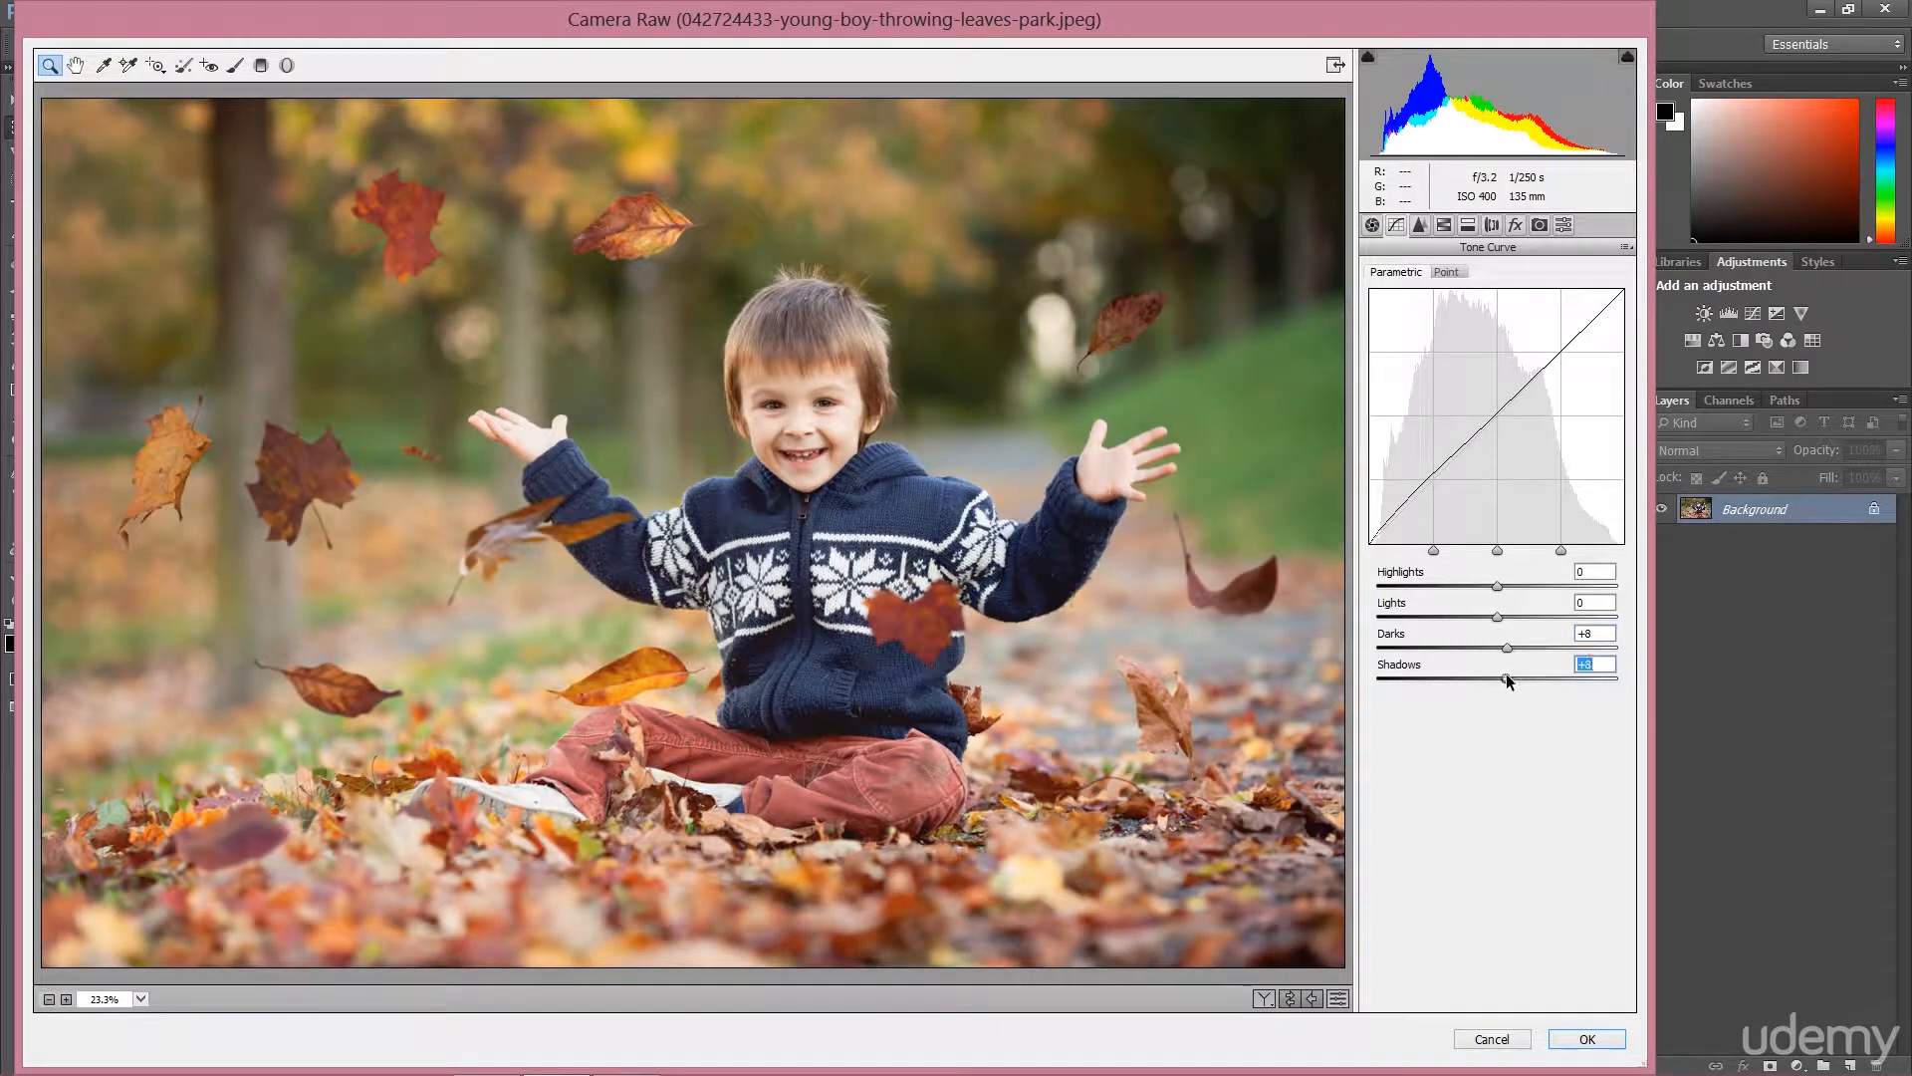
pyautogui.doubleClick(1506, 678)
pyautogui.click(1507, 648)
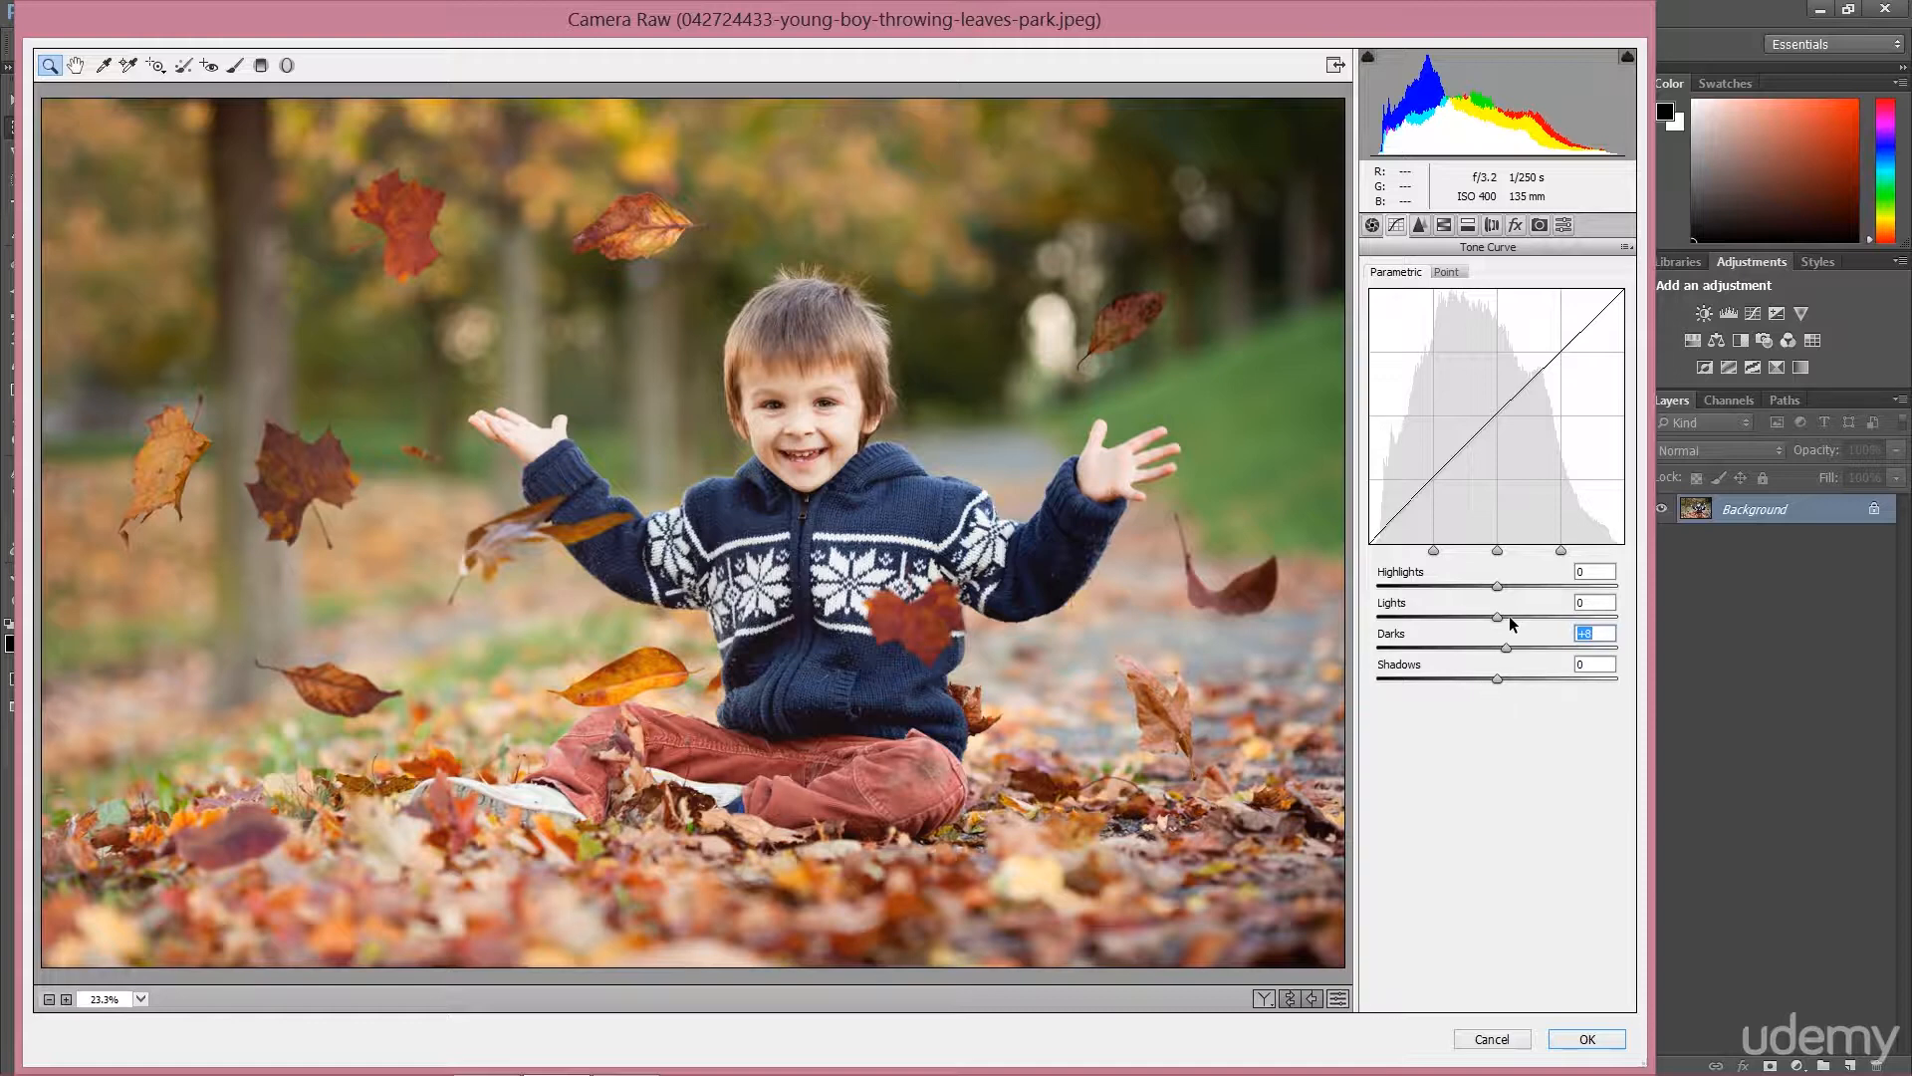
# Deepen the dark tones of the curve by setting Shadows to -5 and Darks to -11.
pyautogui.moveTo(1500, 675)
pyautogui.mouseDown()
pyautogui.moveTo(1478, 673)
pyautogui.moveTo(1494, 681)
pyautogui.mouseUp()
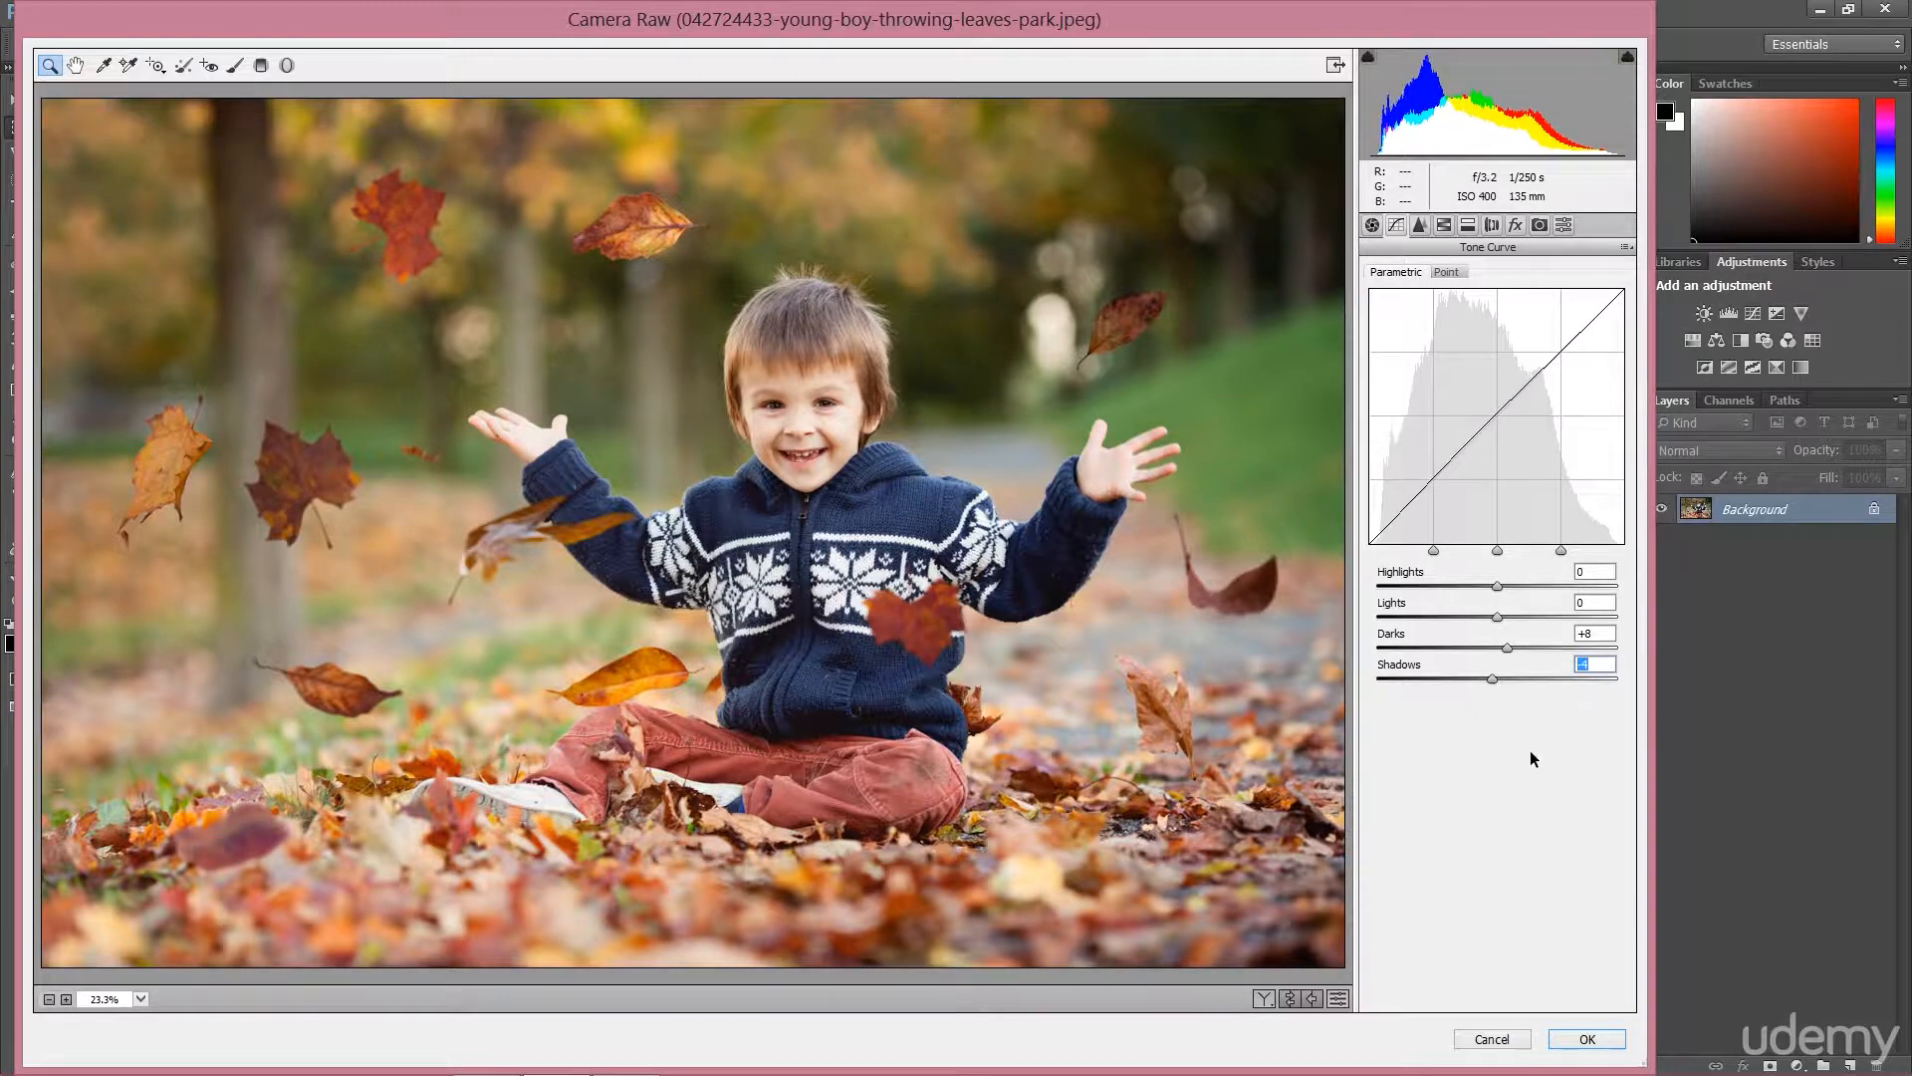
pyautogui.write('-5')
pyautogui.moveTo(1506, 652); pyautogui.dragTo(1484, 649)
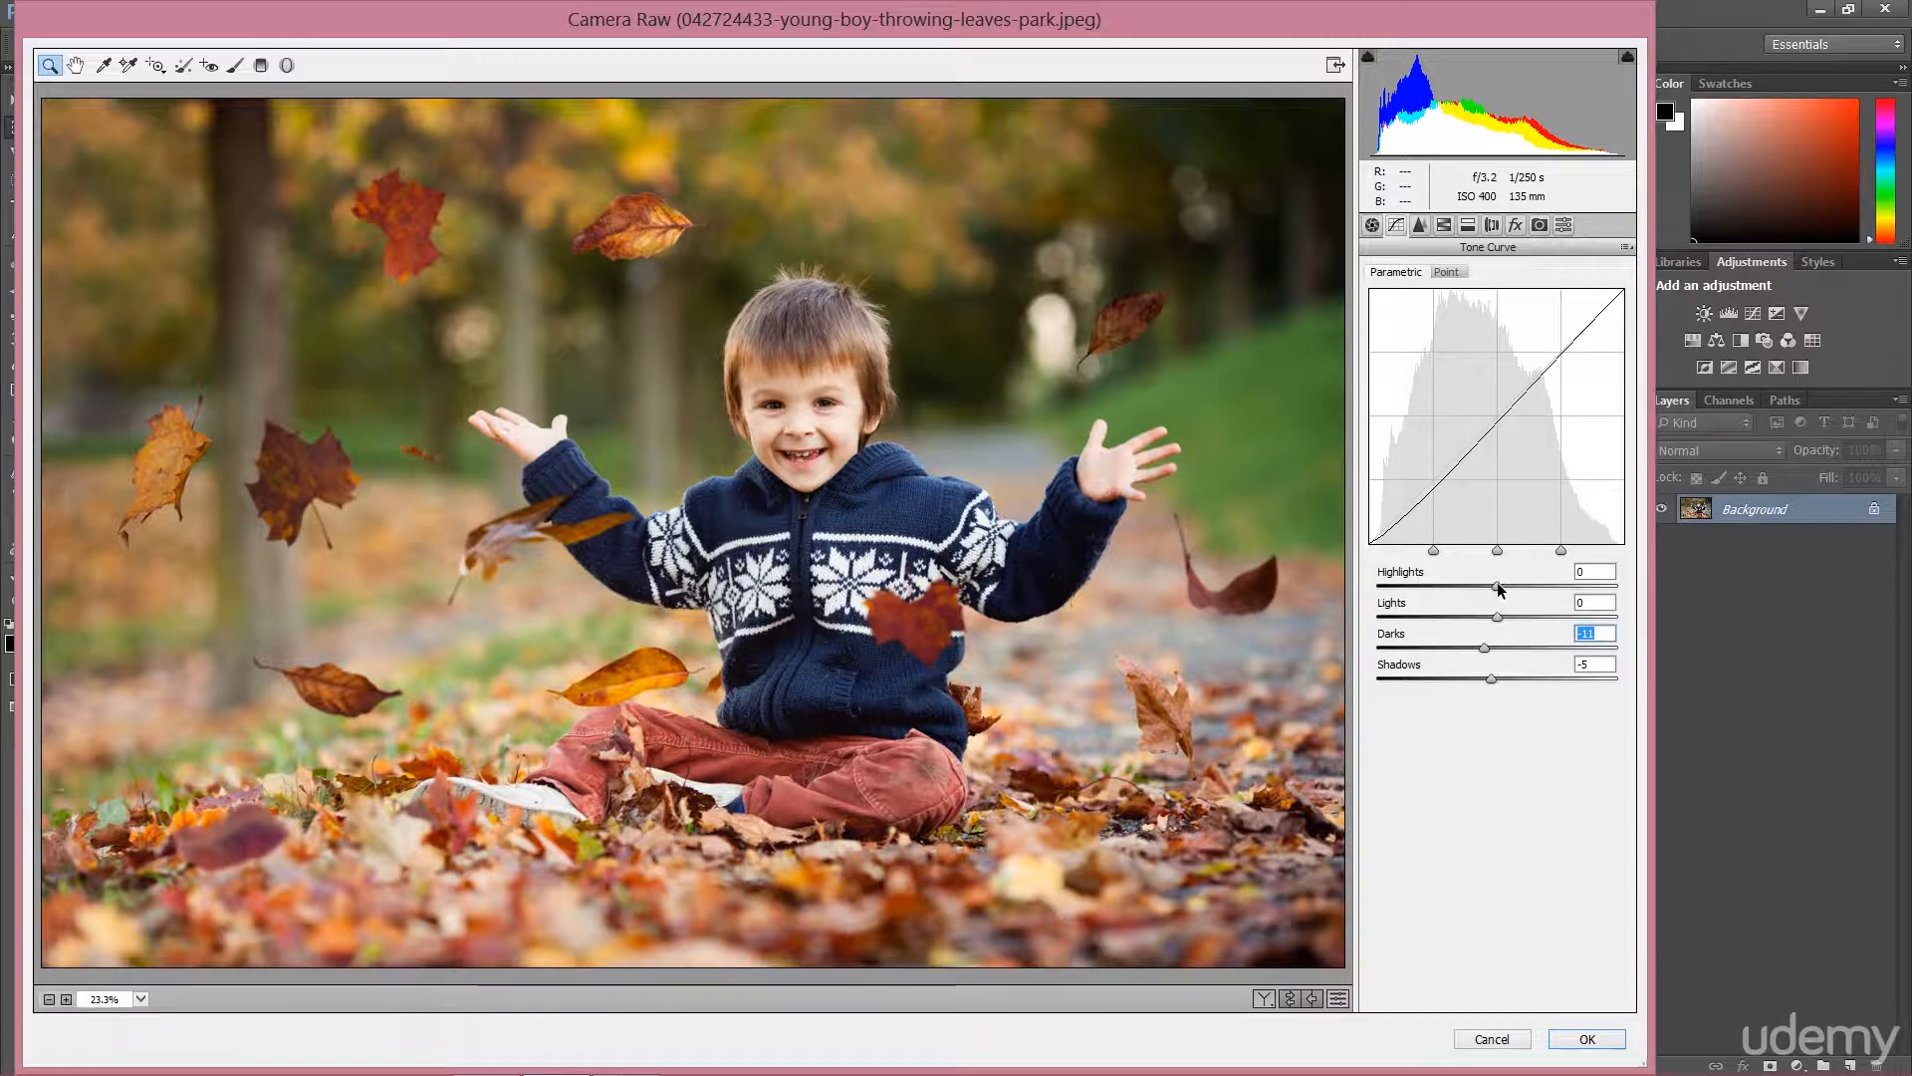
# Test the curve's Highlights and Lights at +100, and settle on Highlights +10 and Lights +8.
pyautogui.moveTo(1499, 586); pyautogui.dragTo(1655, 593)
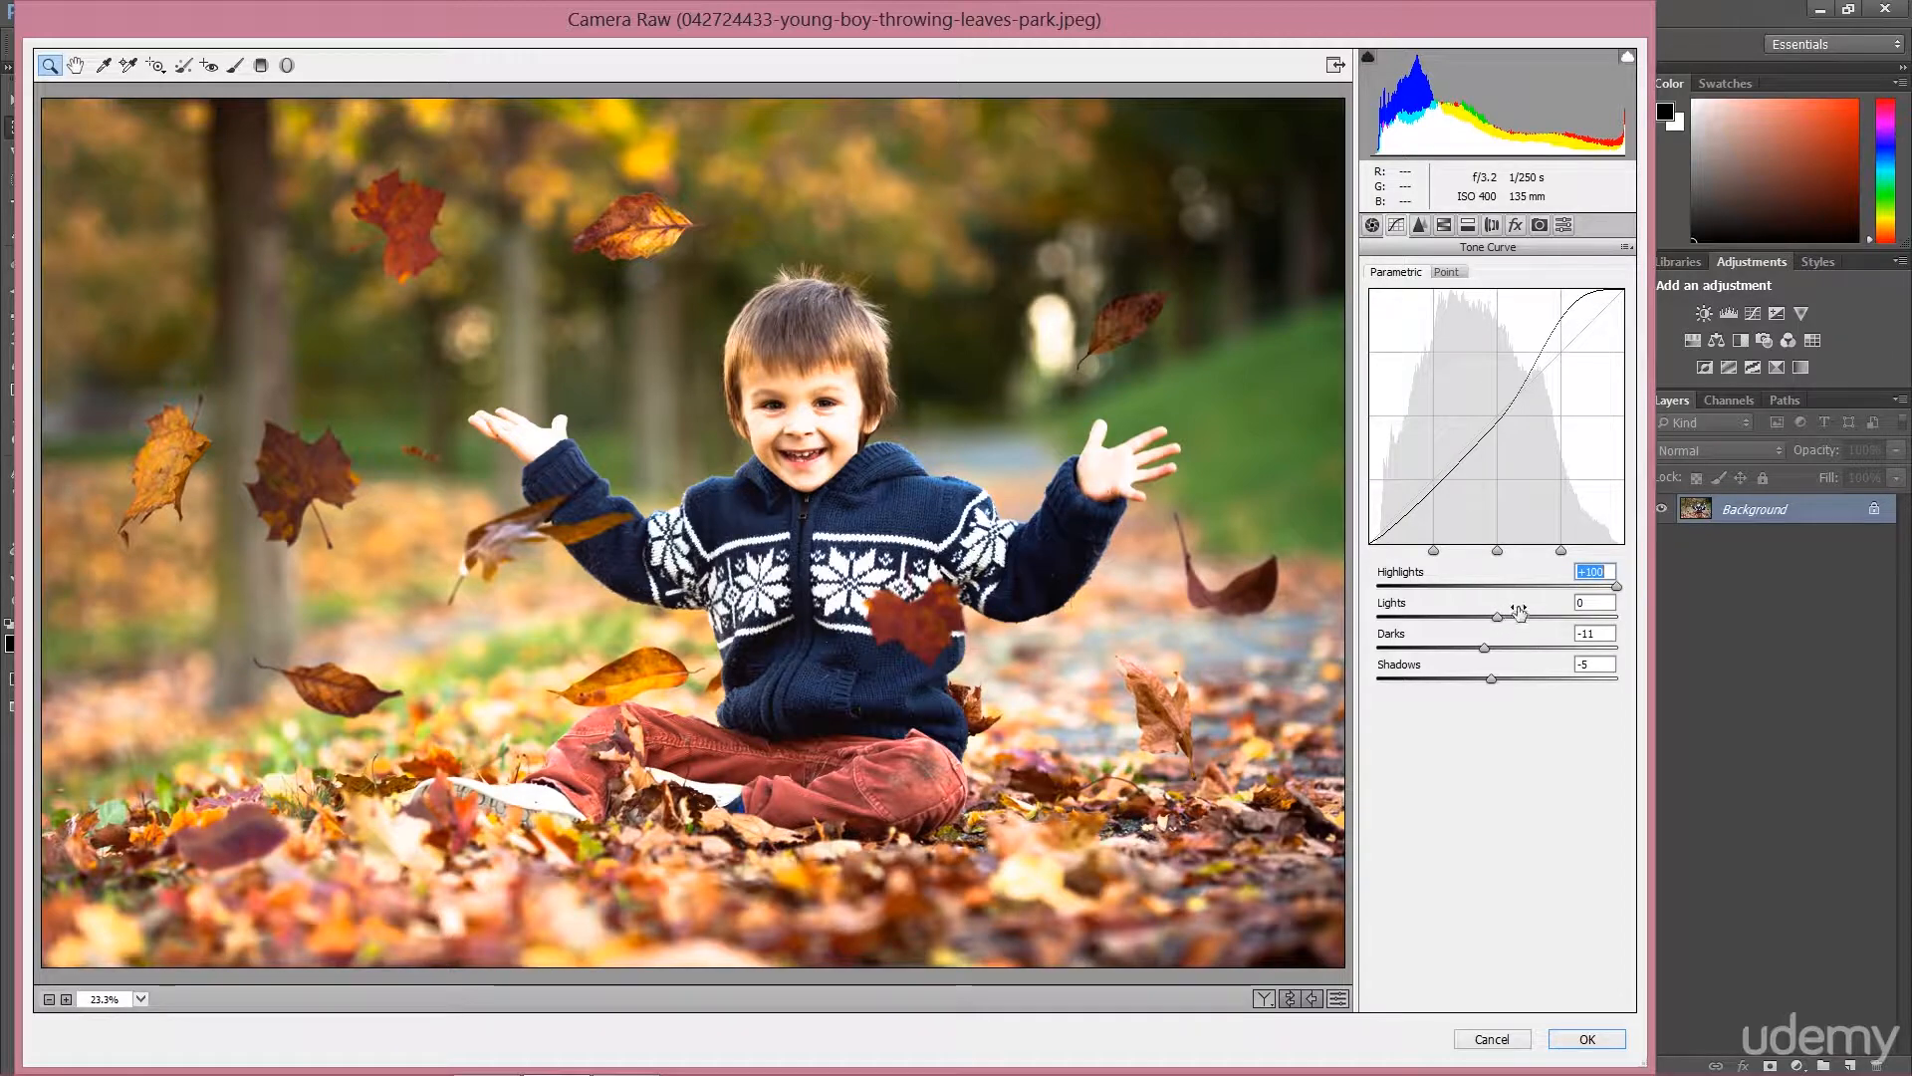
pyautogui.moveTo(1496, 613); pyautogui.dragTo(1652, 612)
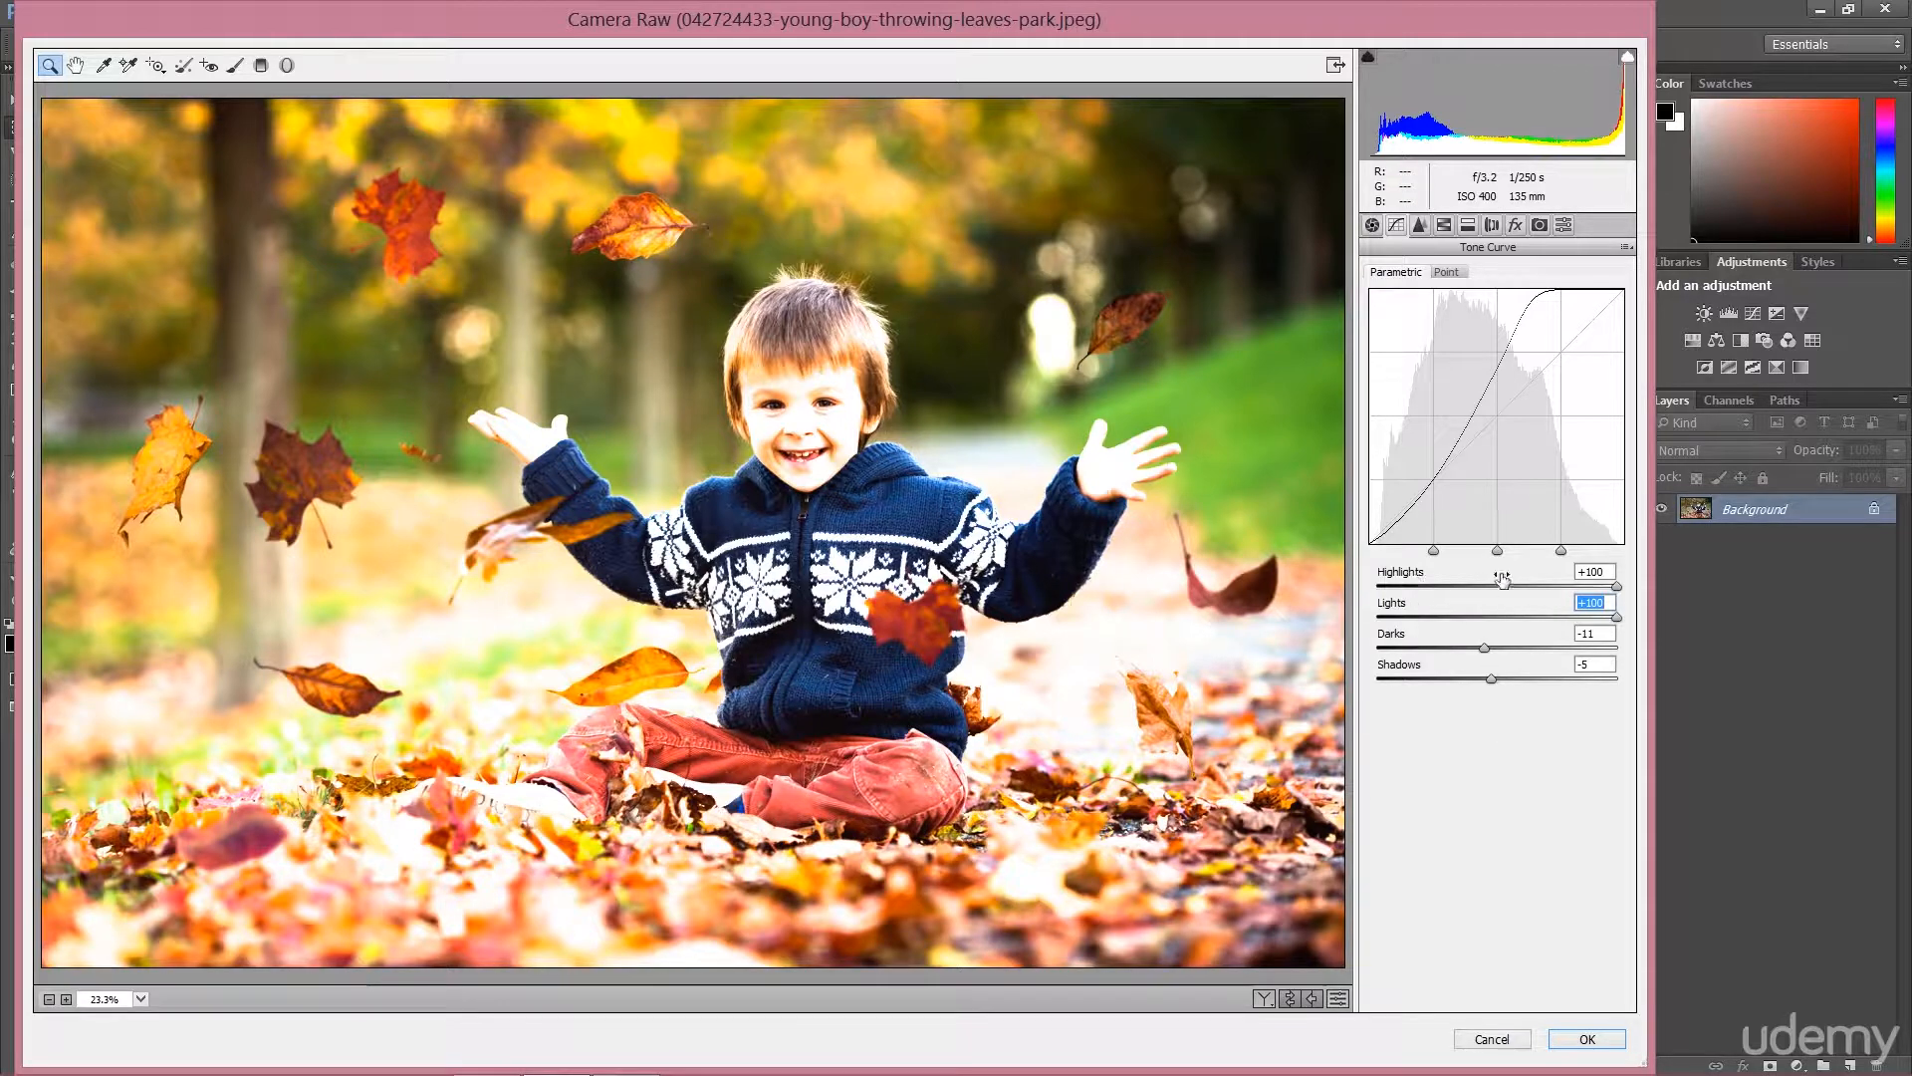
pyautogui.click(1514, 617)
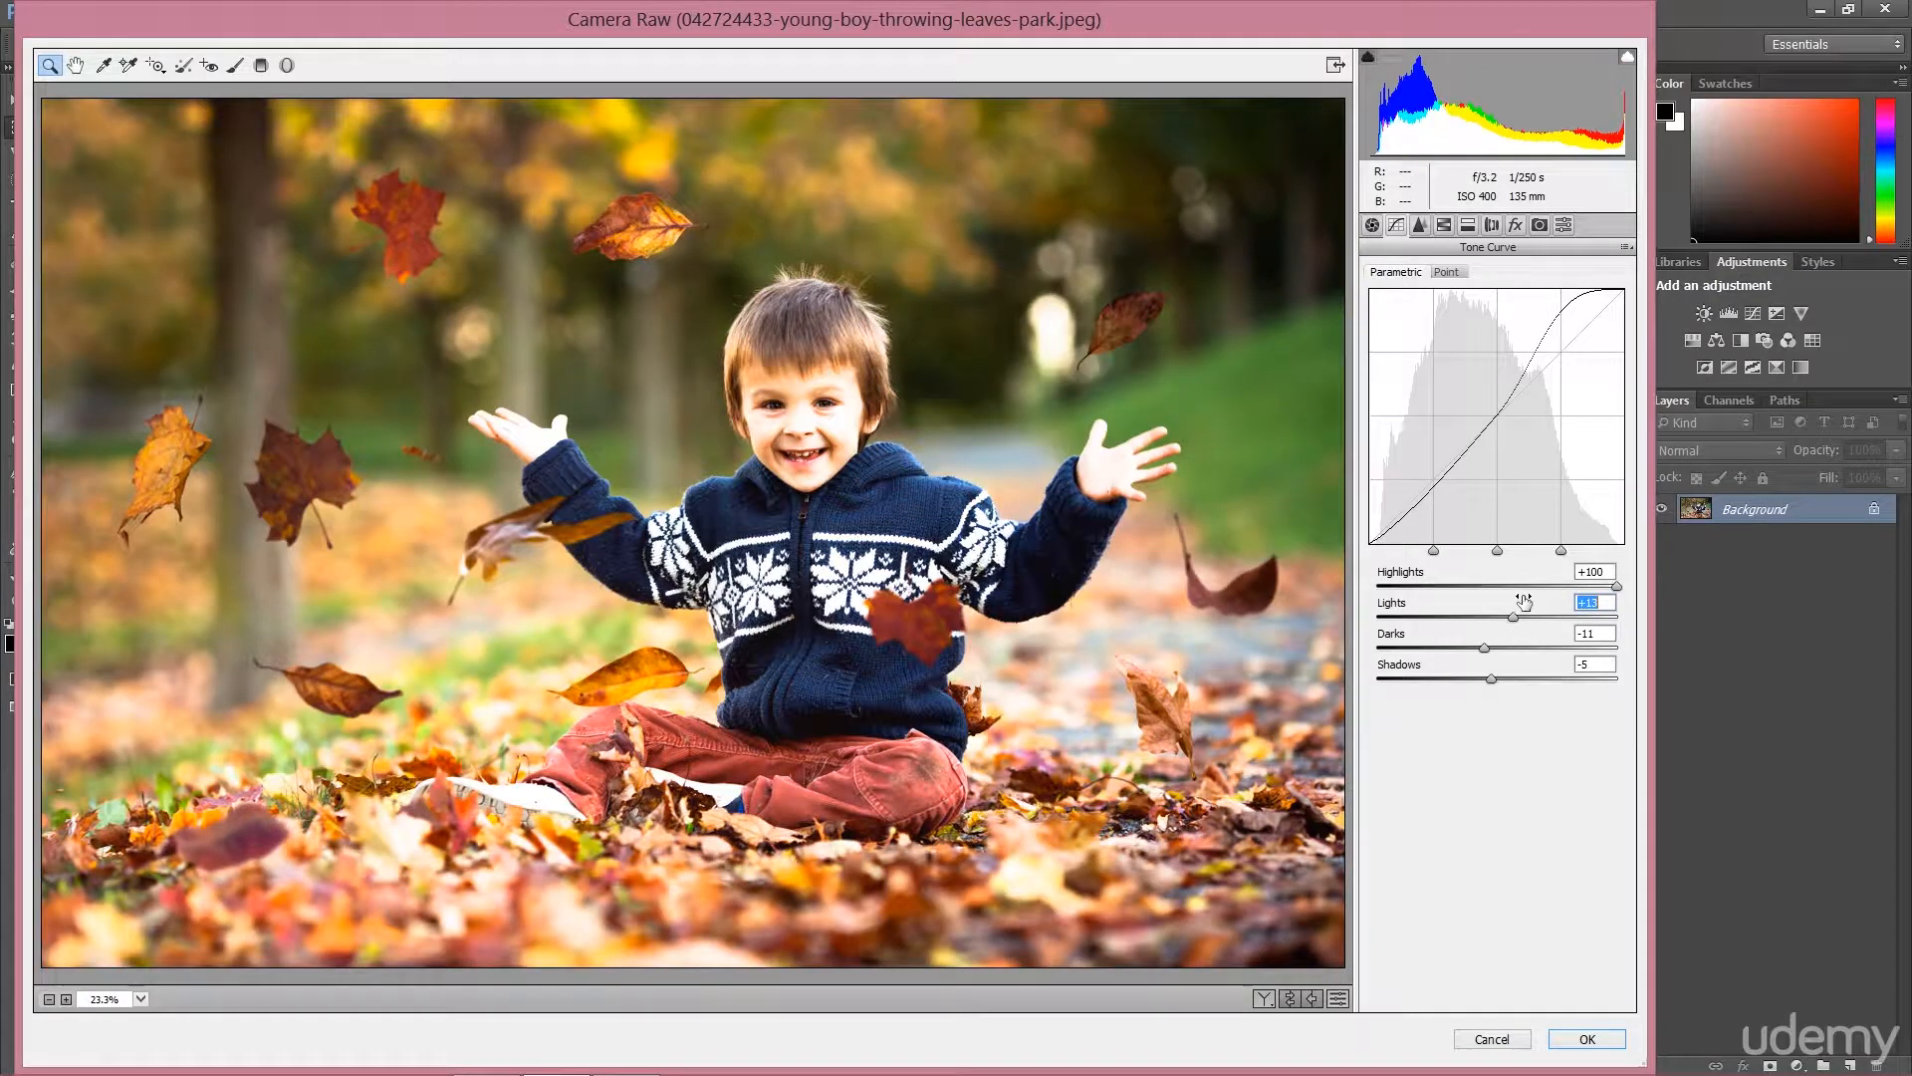
pyautogui.click(1515, 586)
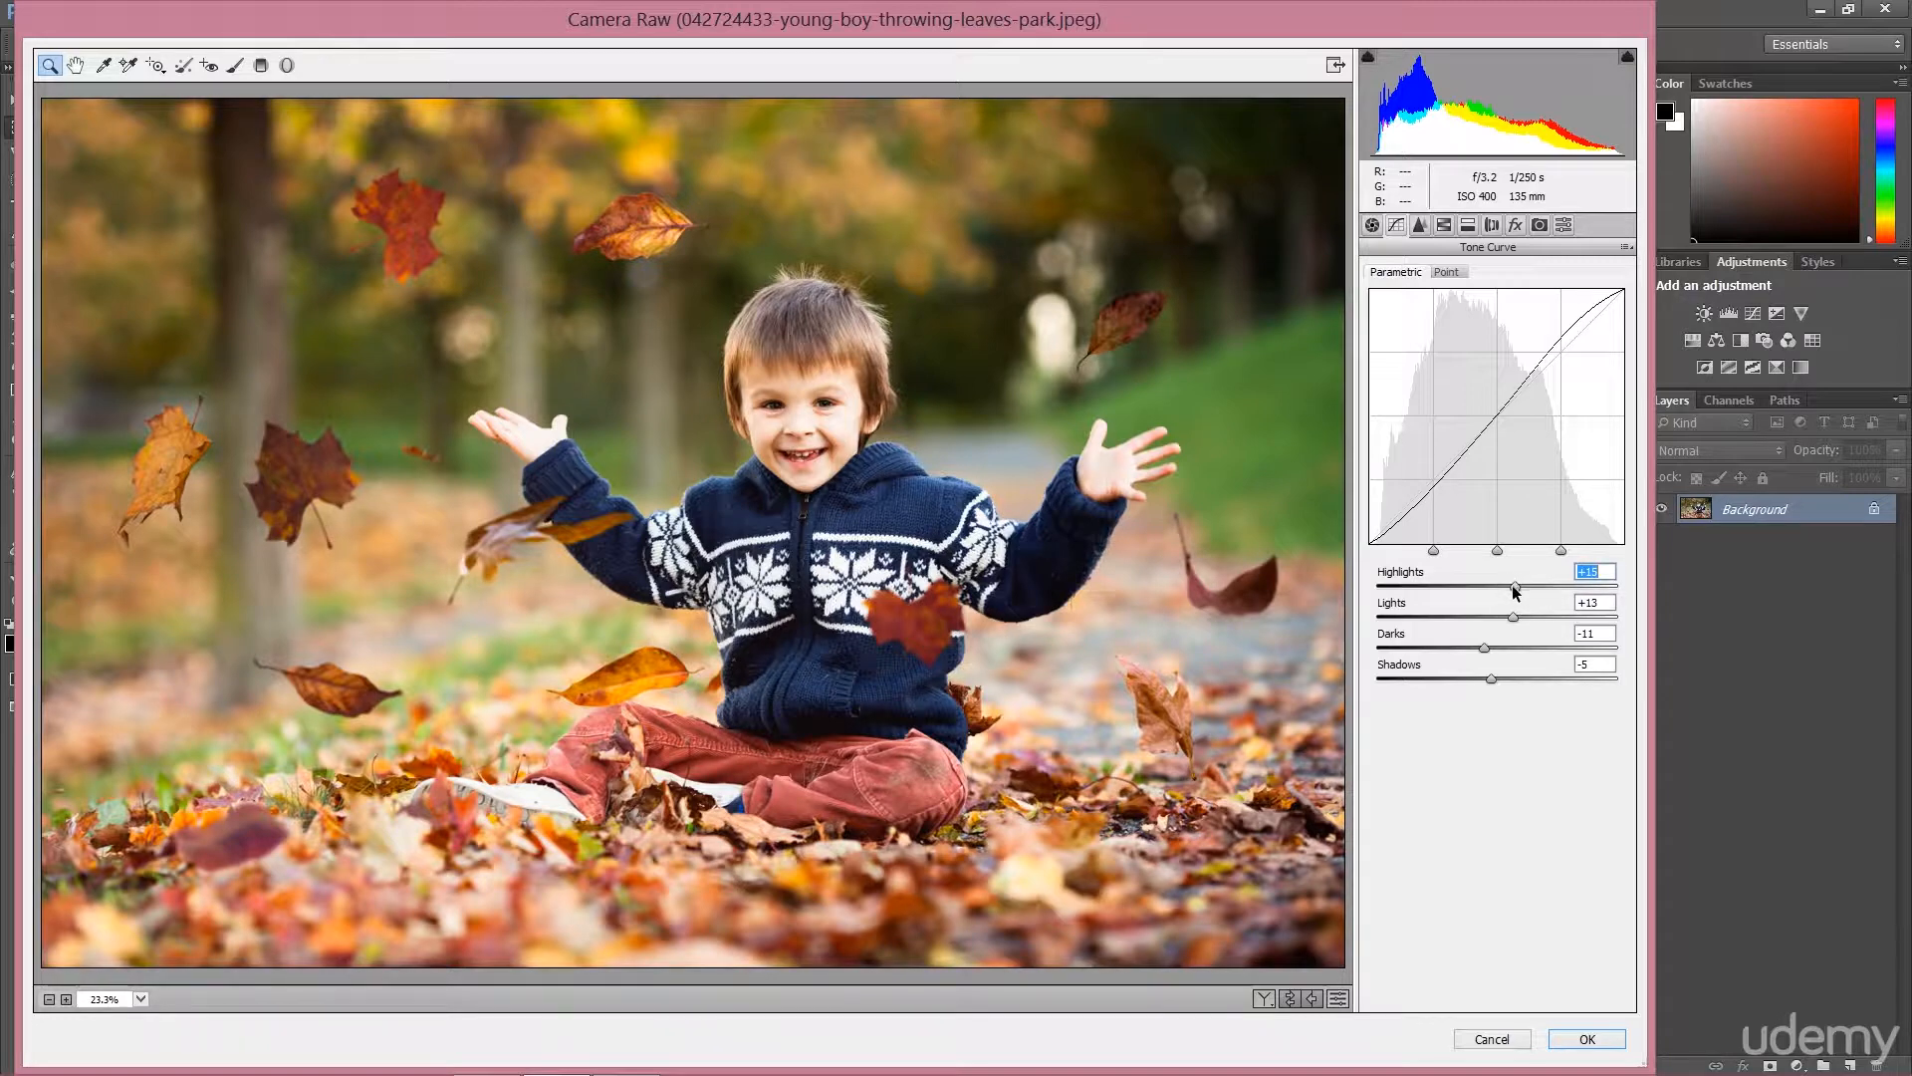
pyautogui.moveTo(1514, 587)
pyautogui.mouseDown()
pyautogui.moveTo(1509, 613)
pyautogui.moveTo(1539, 614)
pyautogui.moveTo(1507, 612)
pyautogui.mouseUp()
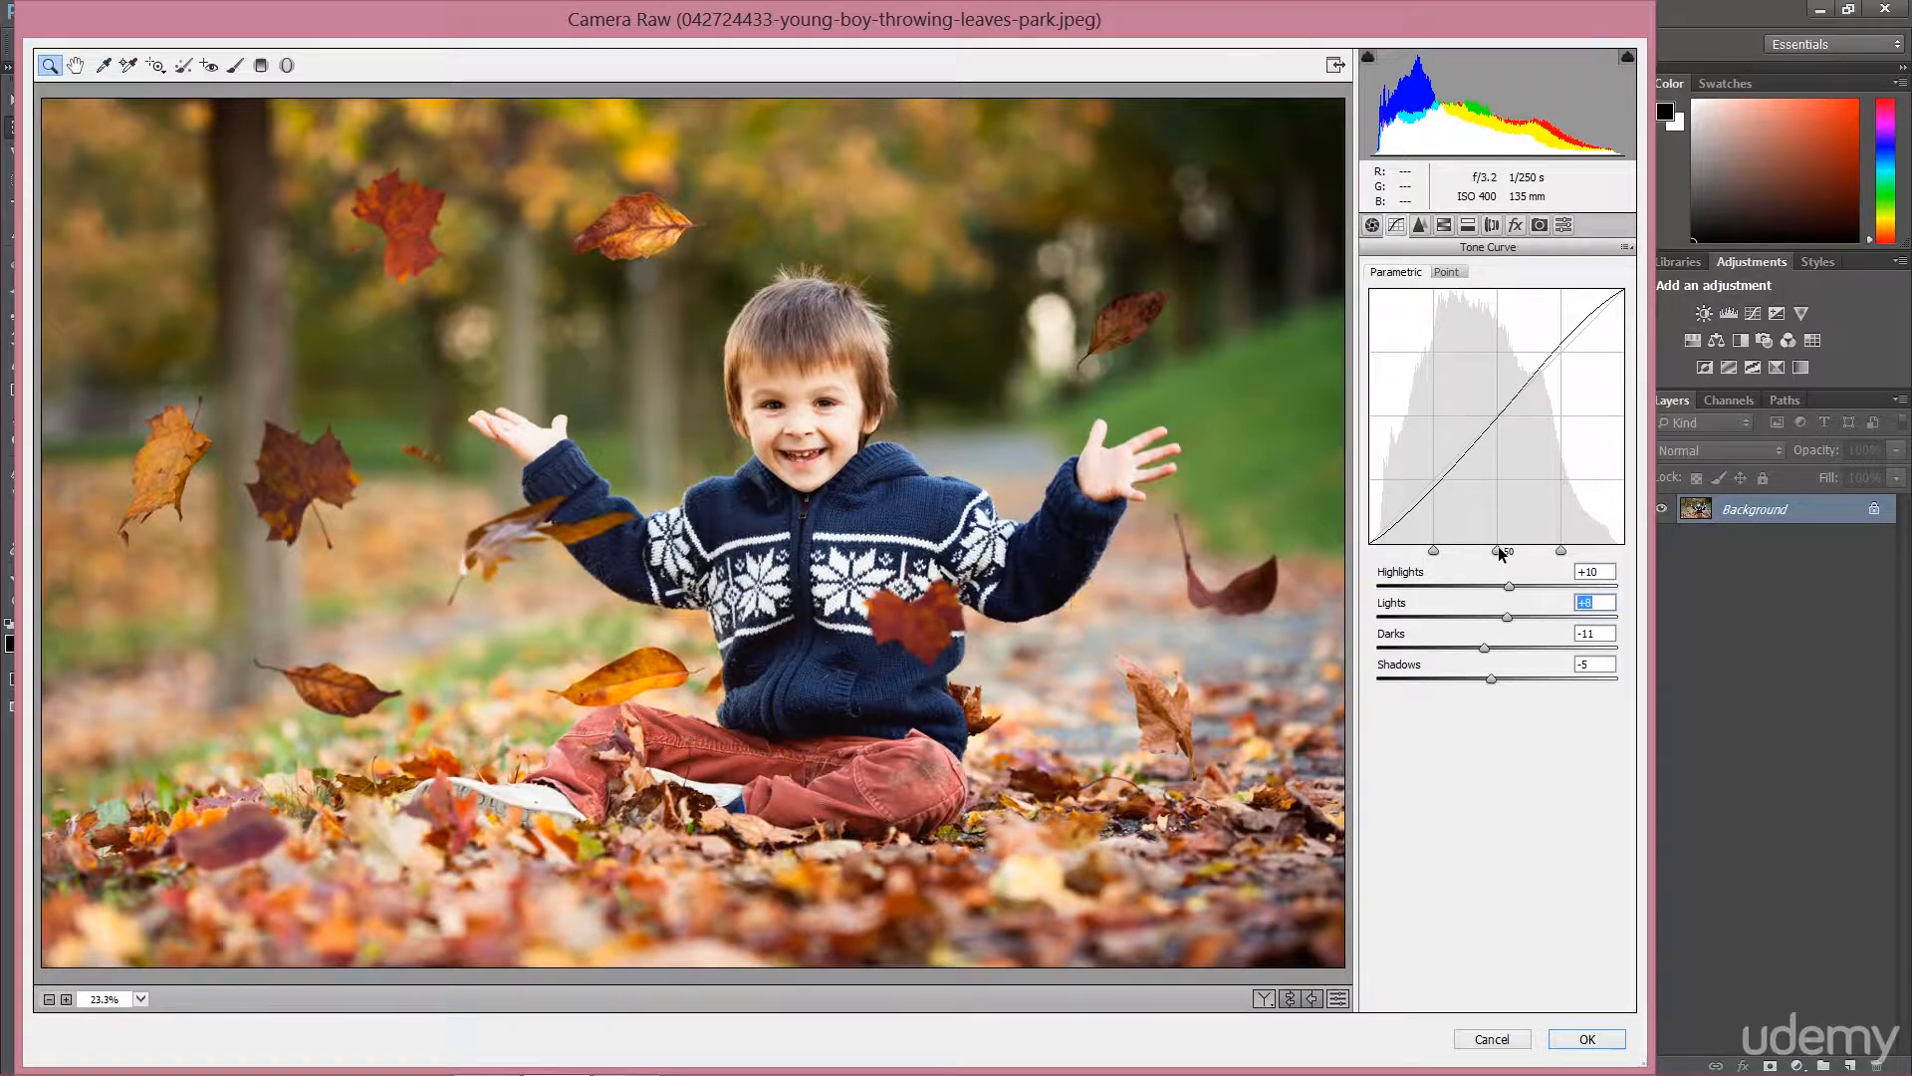
# Try shifting the tone curve's region dividers towards both ends, and return all three close to their starting positions.
pyautogui.moveTo(1501, 555); pyautogui.dragTo(1343, 551)
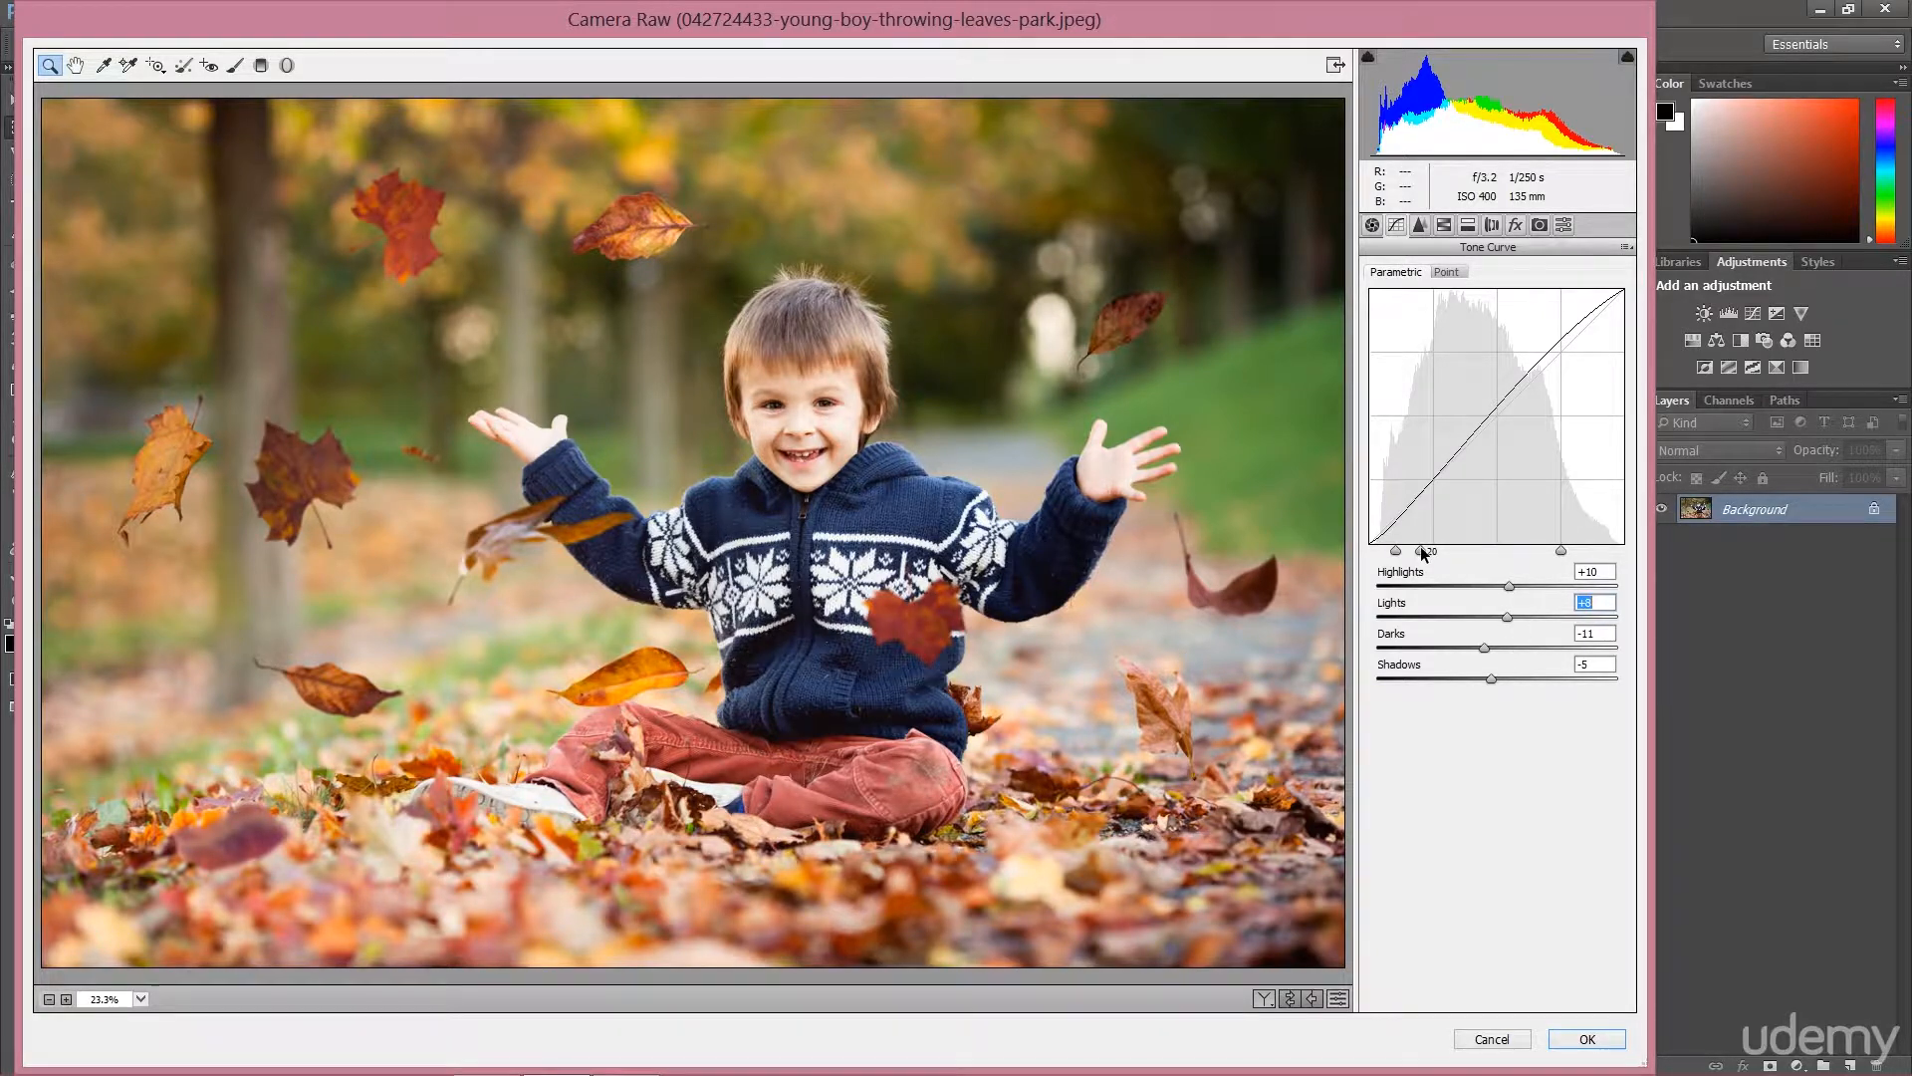
pyautogui.moveTo(1426, 551); pyautogui.dragTo(1628, 525)
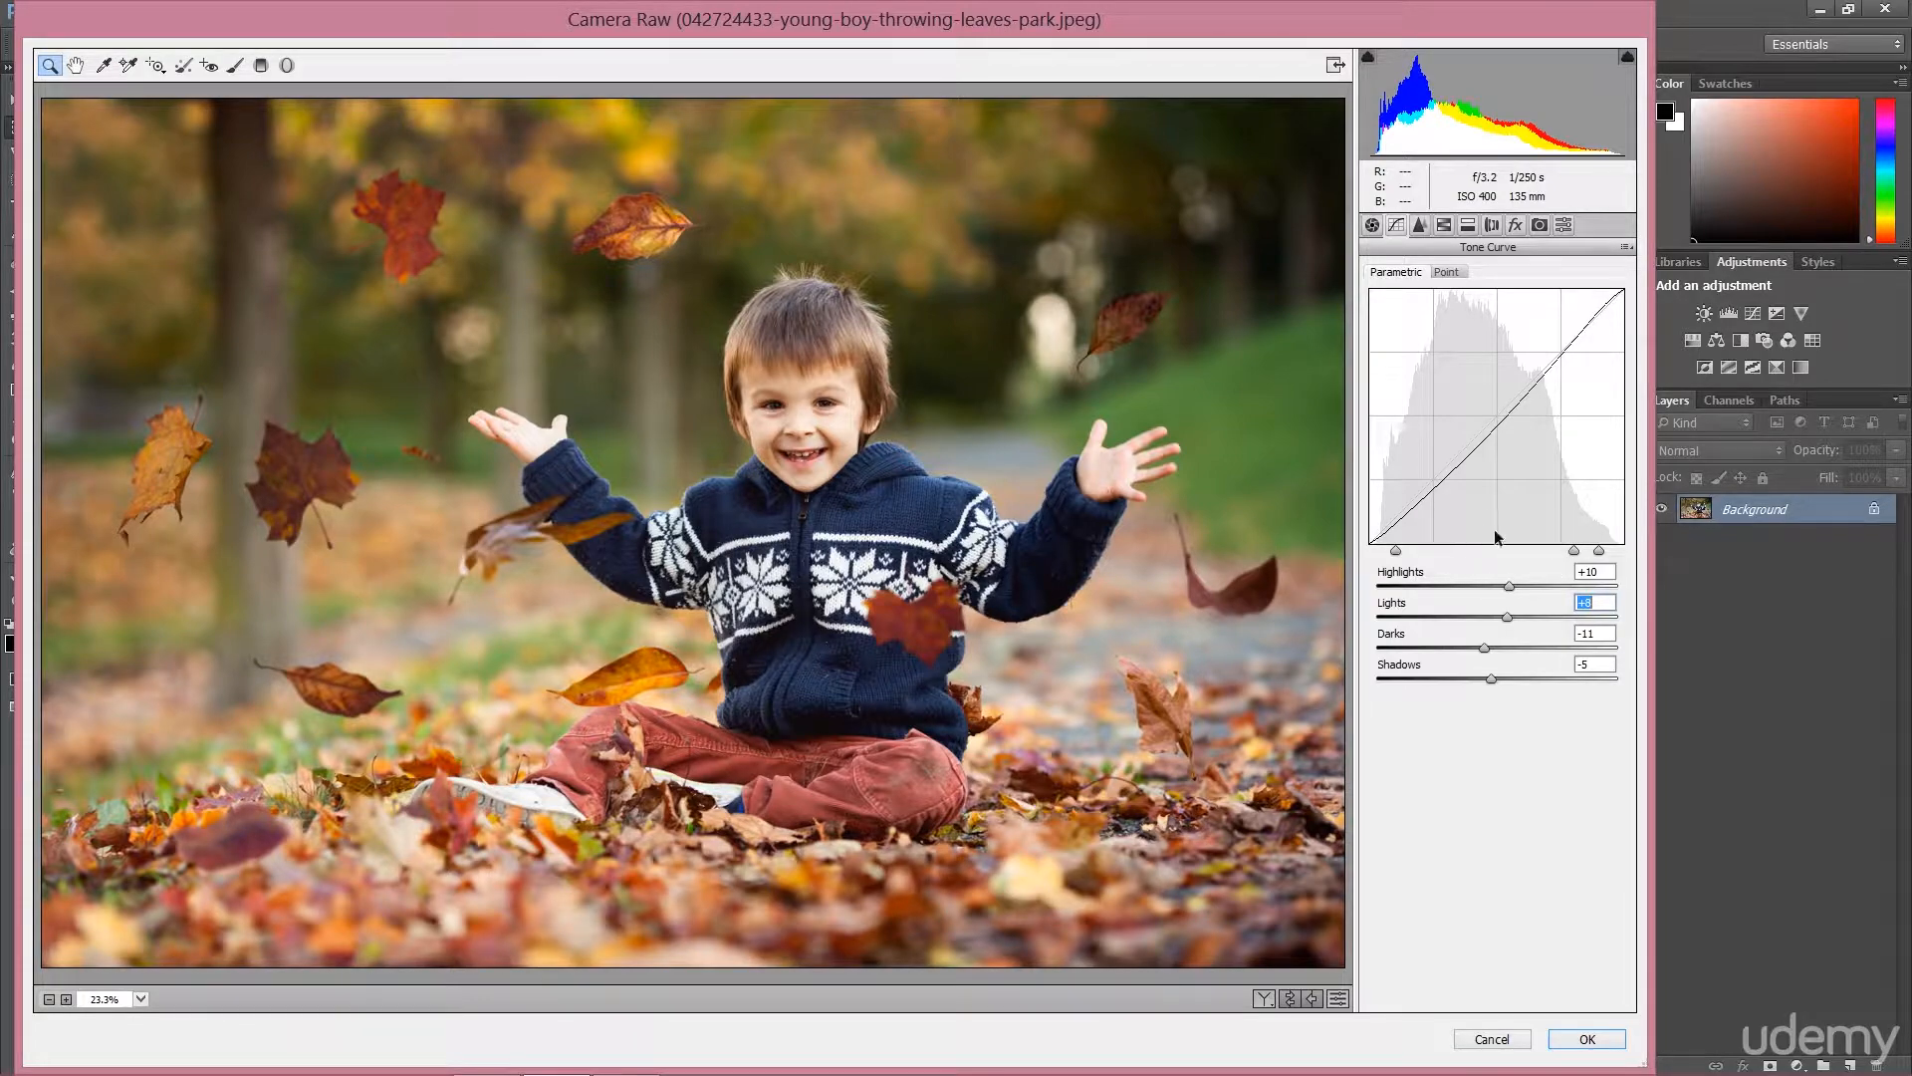
pyautogui.moveTo(1575, 548); pyautogui.dragTo(1306, 562)
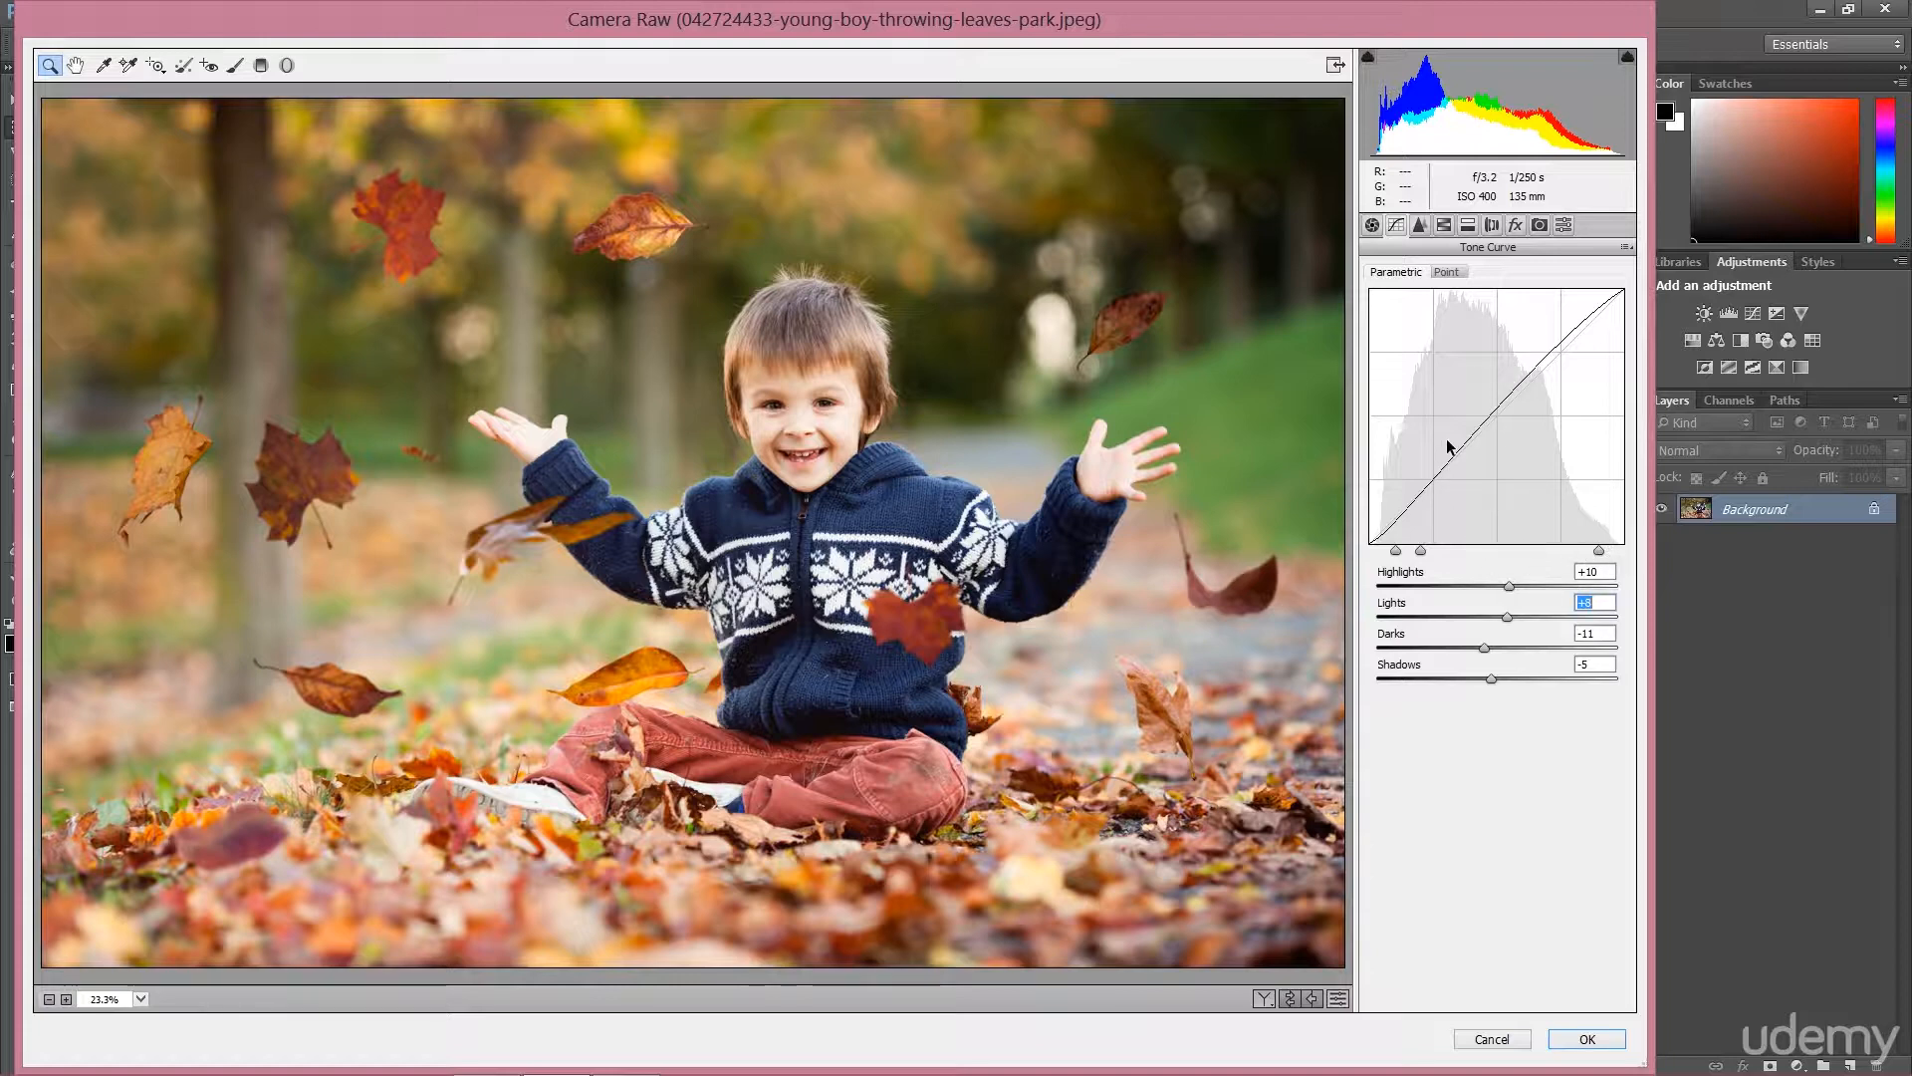
pyautogui.moveTo(1421, 549)
pyautogui.mouseDown()
pyautogui.moveTo(1539, 550)
pyautogui.moveTo(1551, 528)
pyautogui.moveTo(1497, 528)
pyautogui.mouseUp()
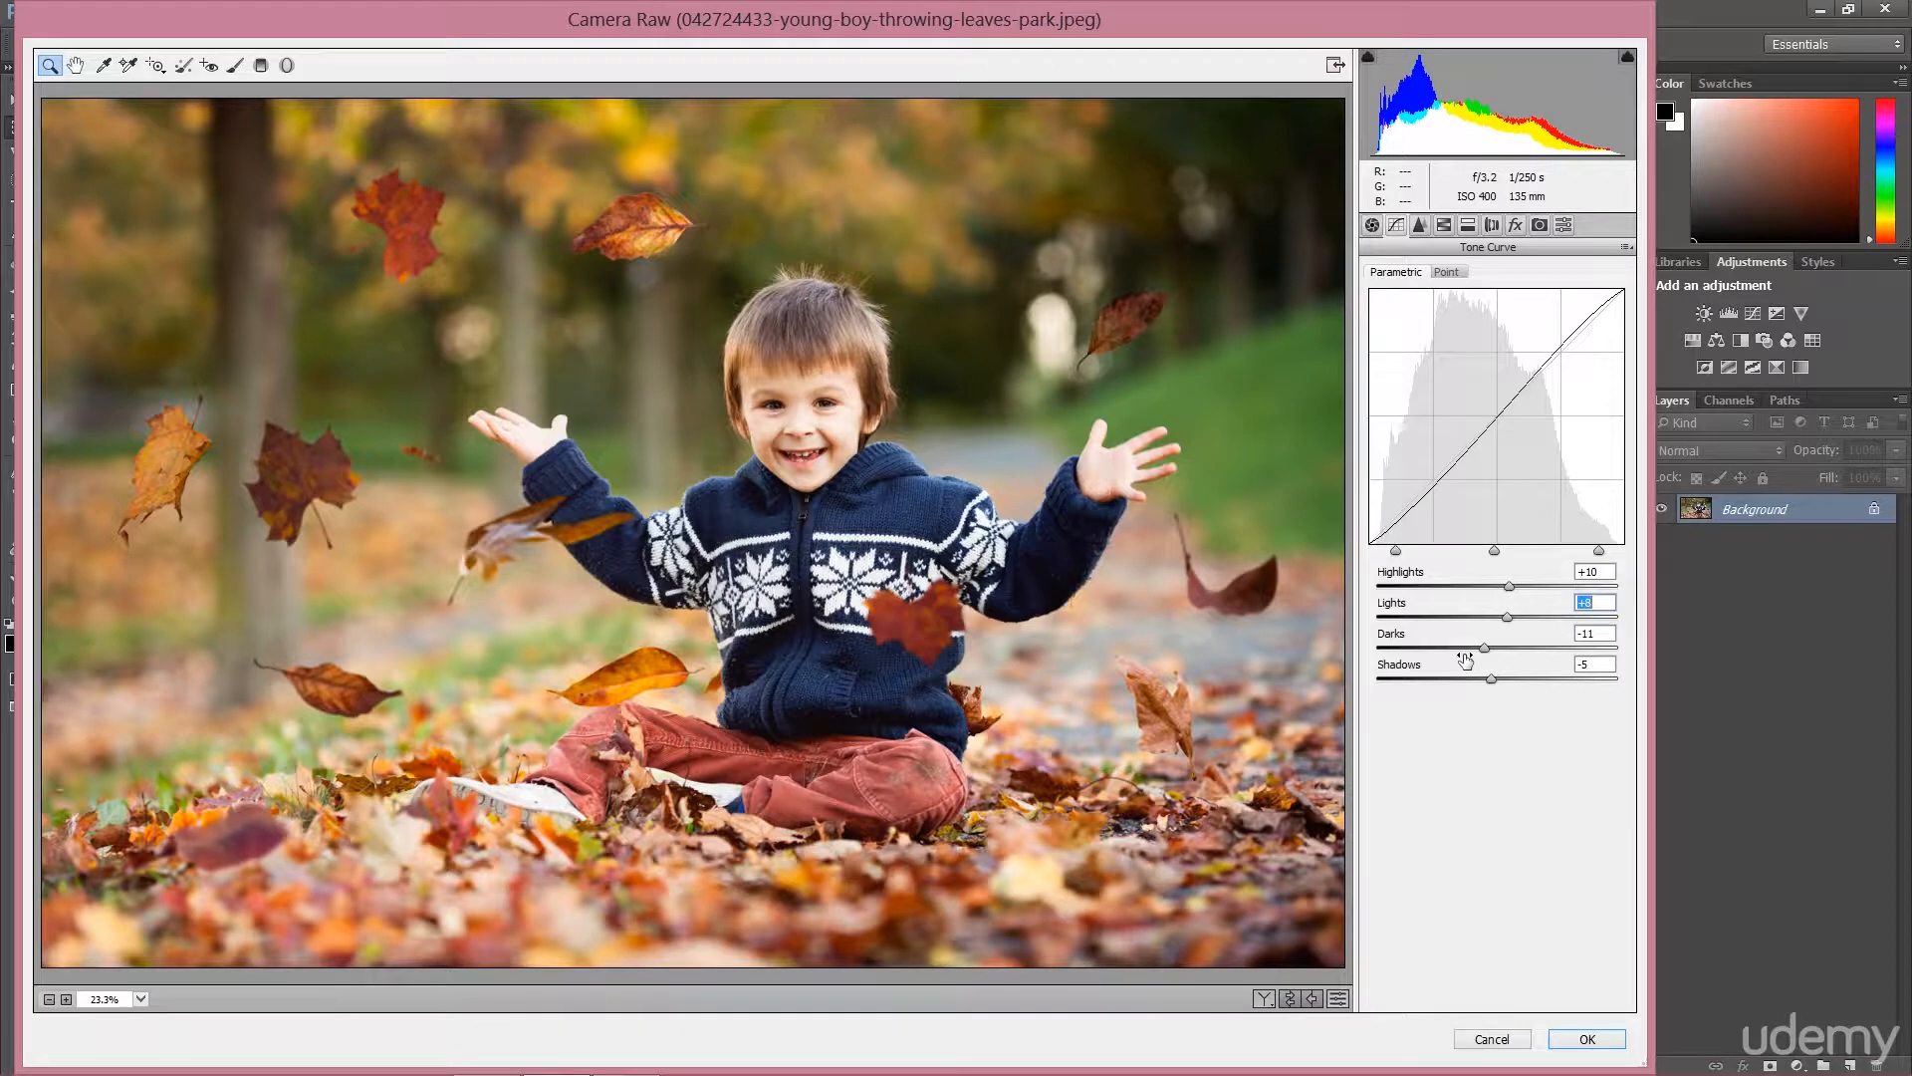
pyautogui.moveTo(1598, 549); pyautogui.dragTo(1566, 551)
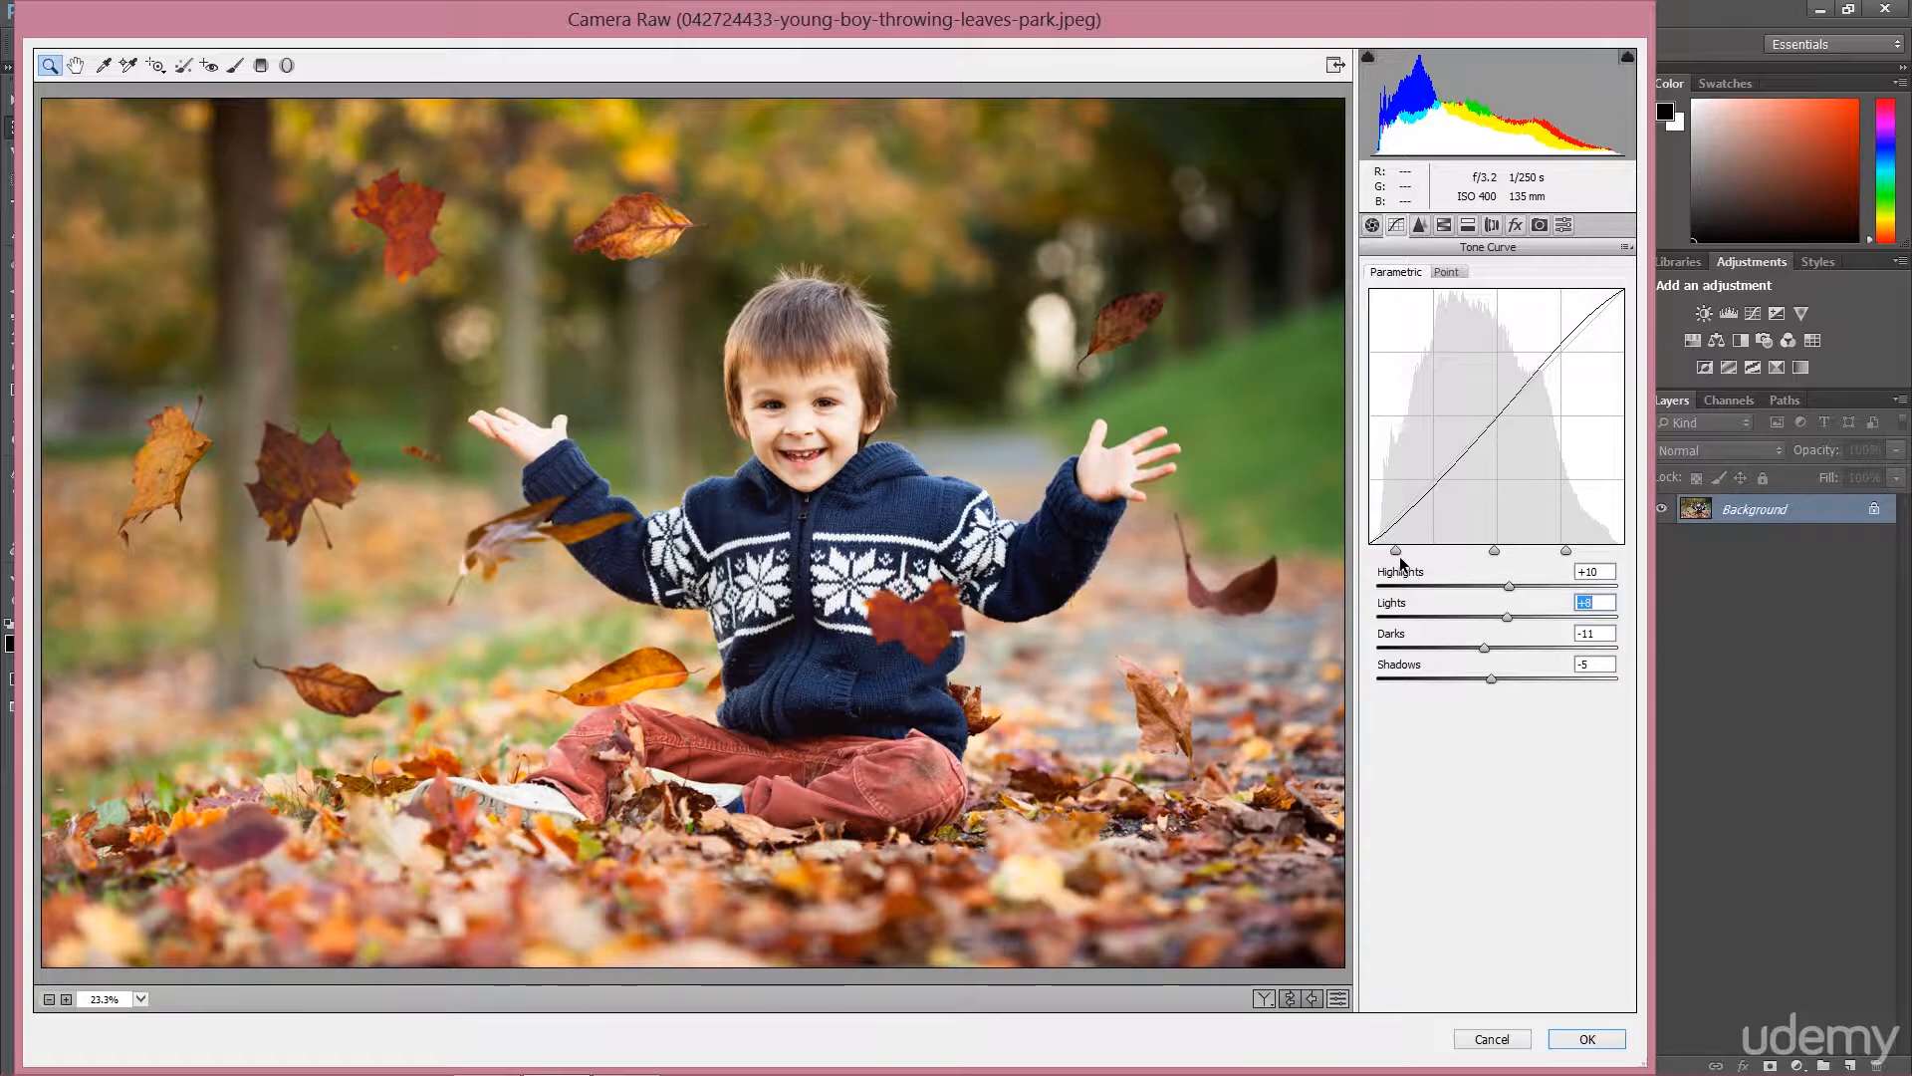
pyautogui.moveTo(1395, 549); pyautogui.dragTo(1438, 558)
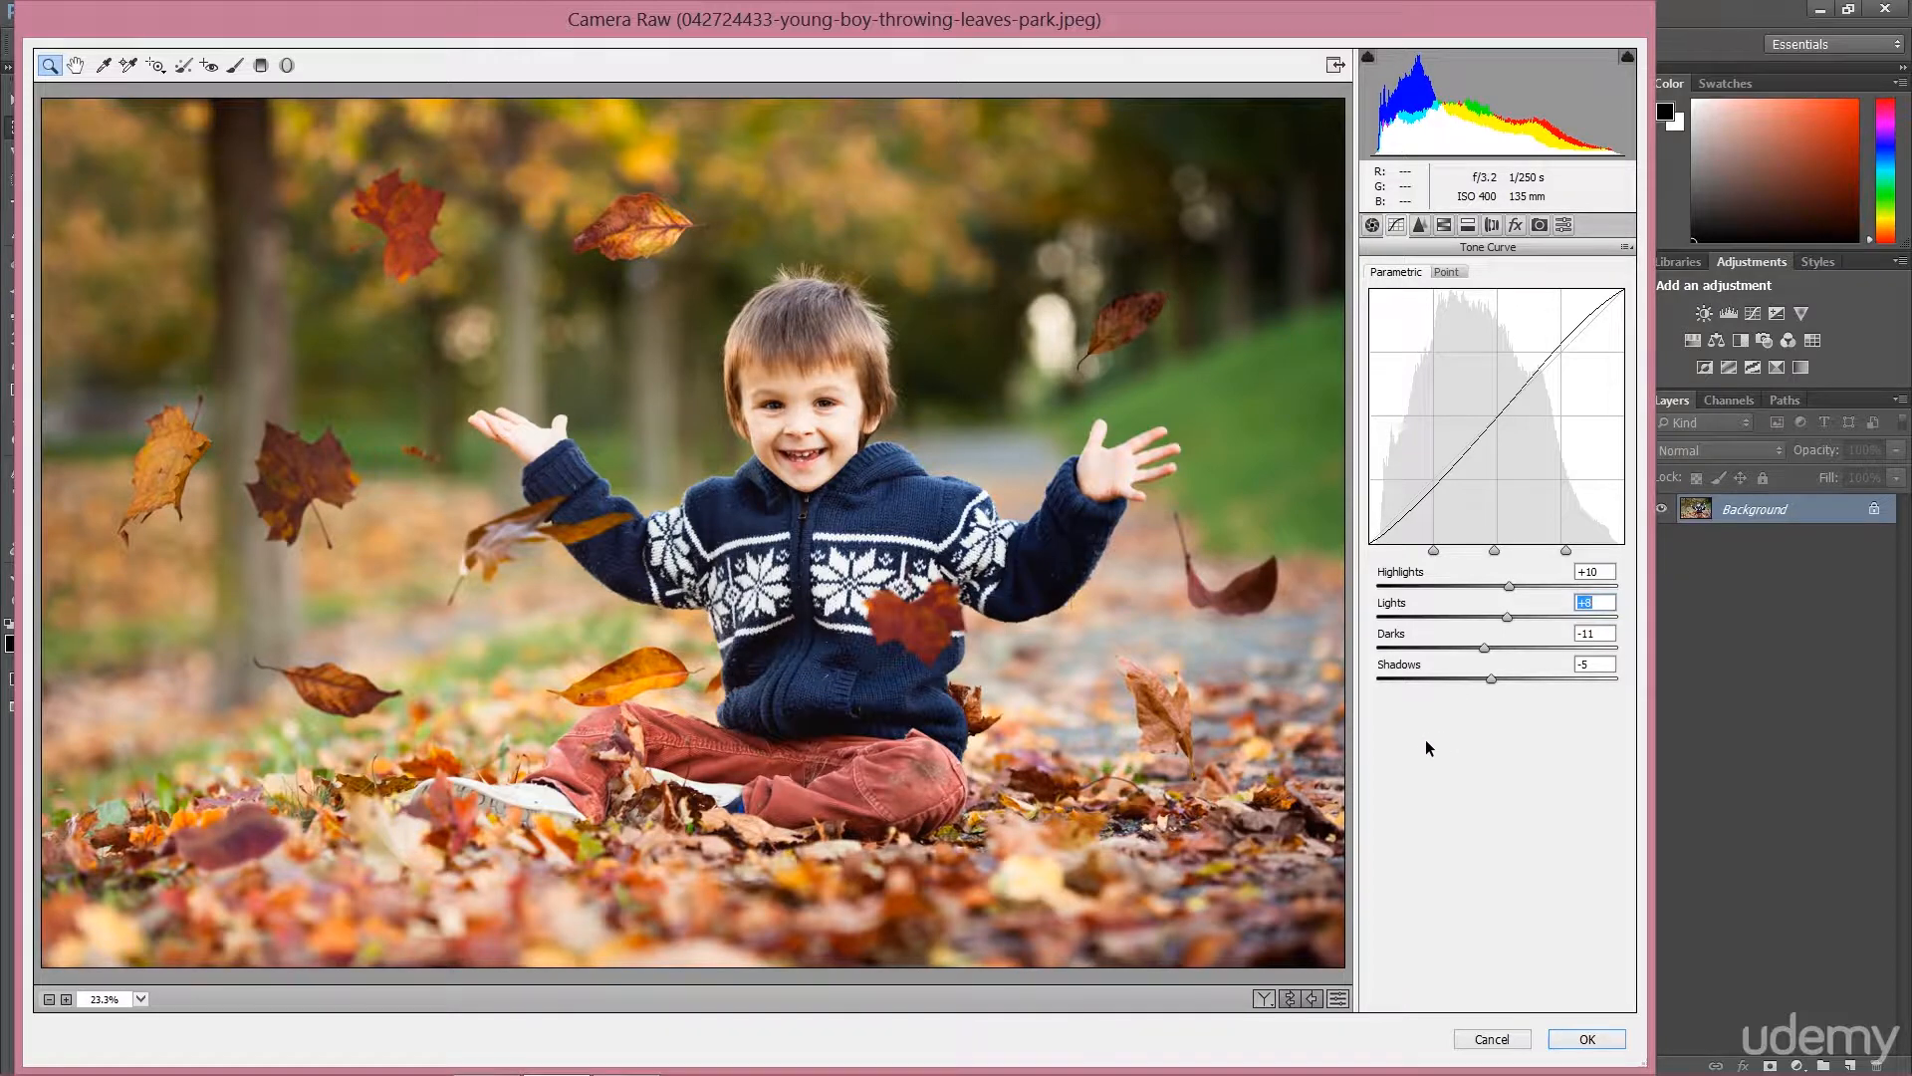
# Toggle the adjustments off and on repeatedly to compare the photo with and without them.
pyautogui.hotkey('ctrl', 'alt', 'p')
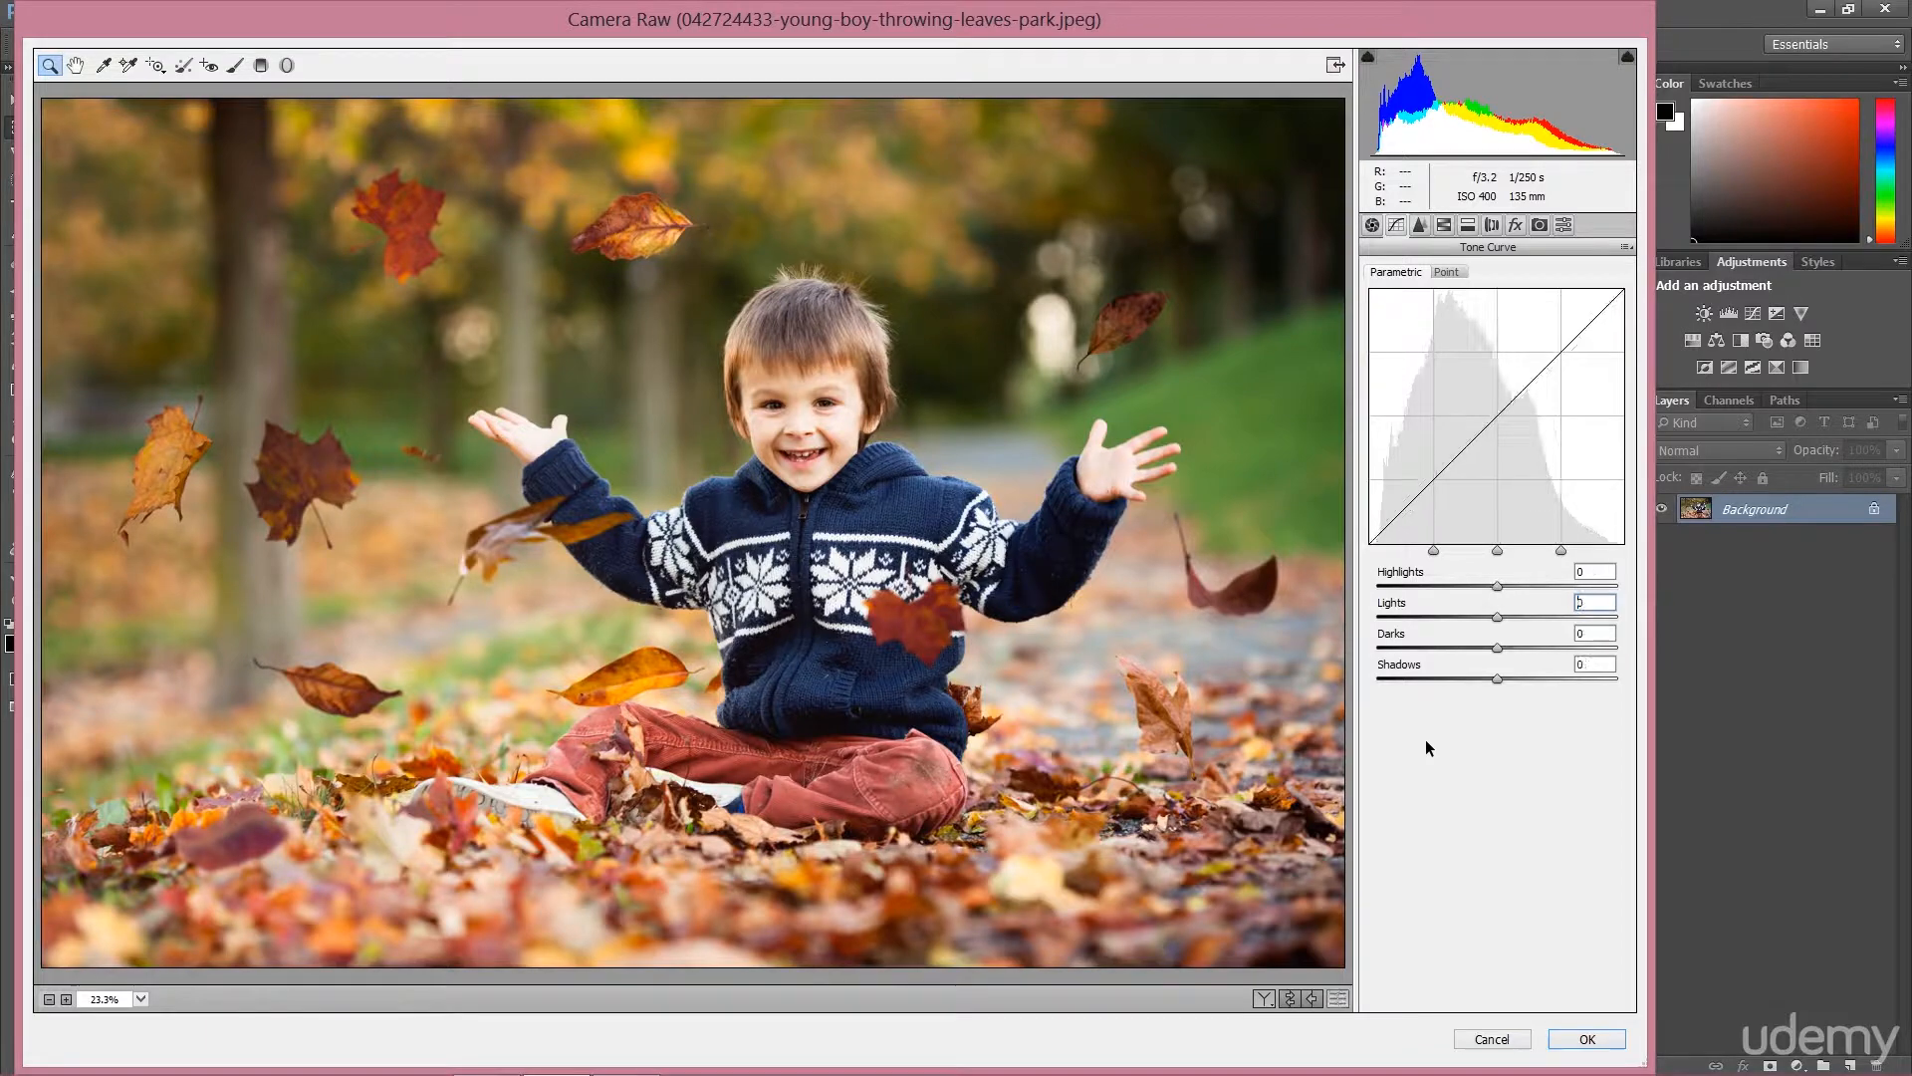
pyautogui.hotkey('ctrl', 'alt', 'p')
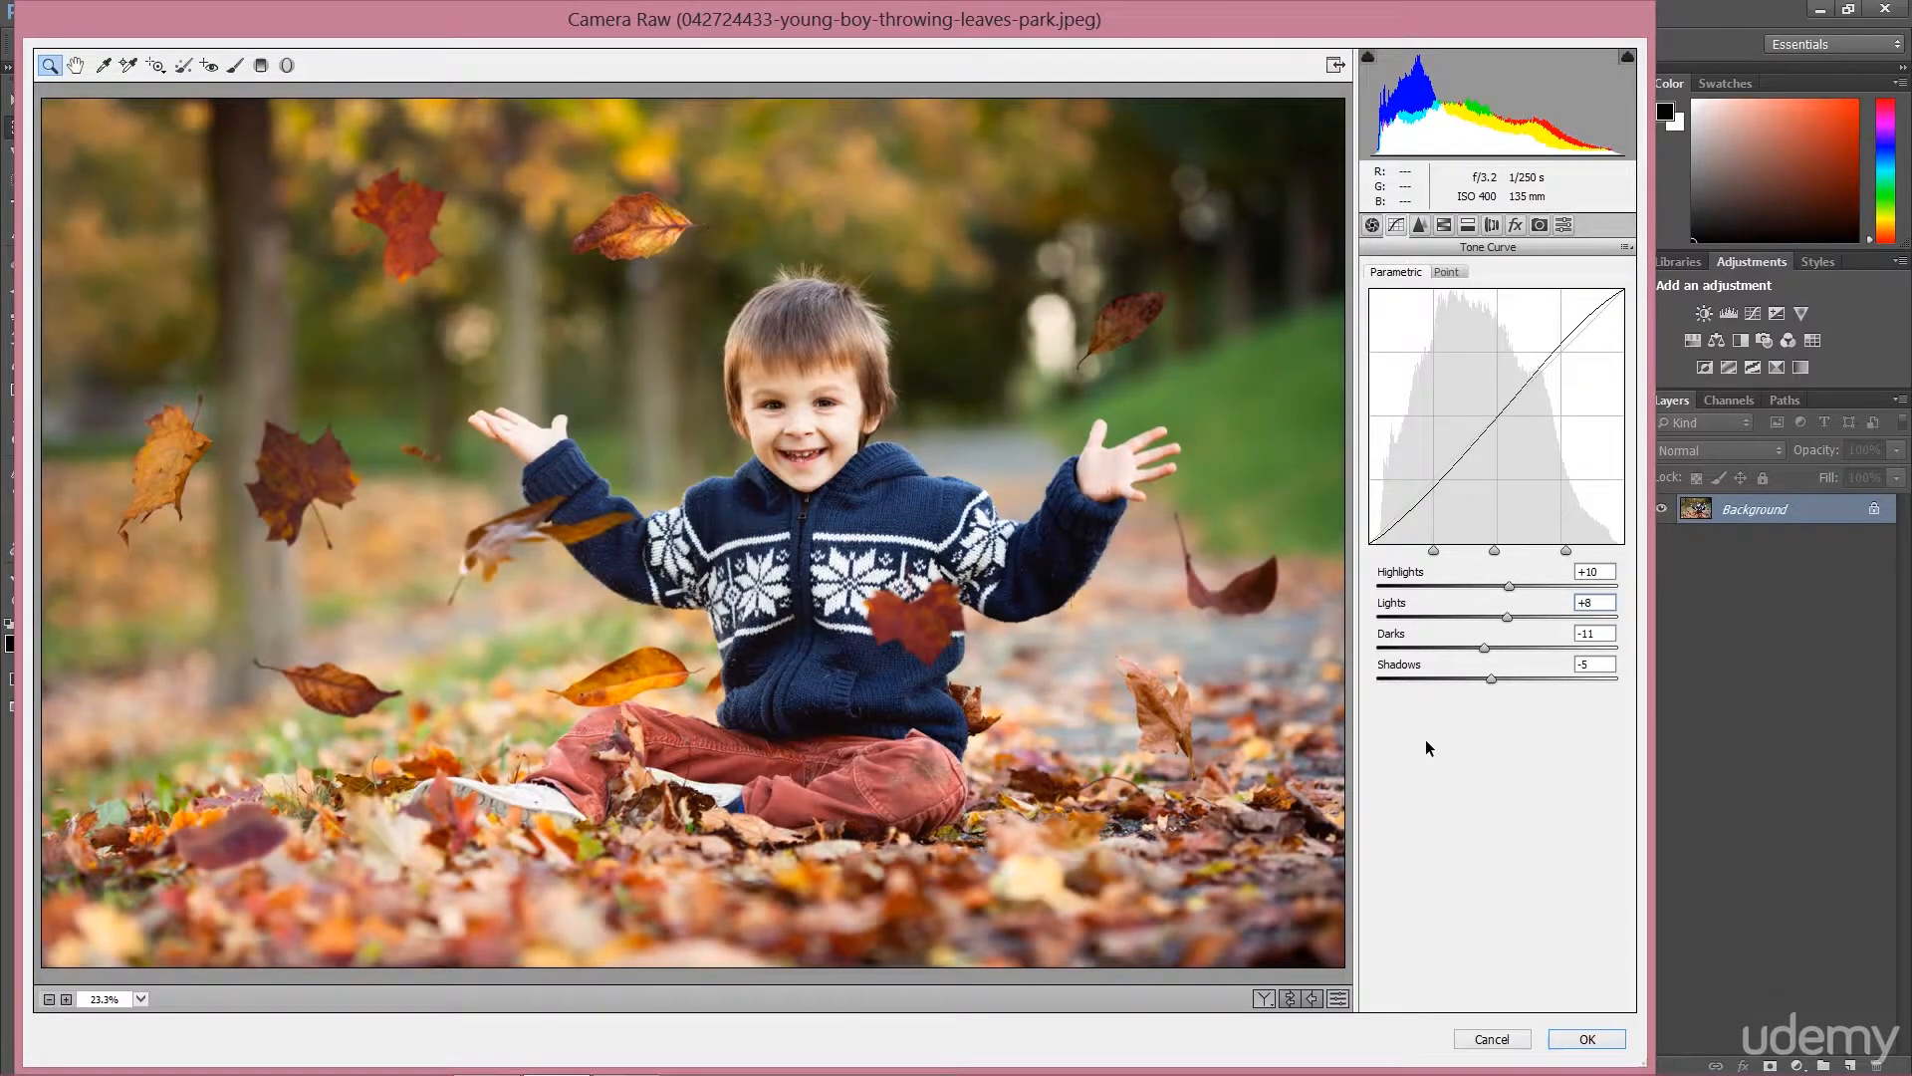
pyautogui.hotkey('ctrl', 'alt', 'p')
pyautogui.hotkey('ctrl', 'alt', 'p')
pyautogui.hotkey('ctrl', 'alt', 'p')
pyautogui.hotkey('ctrl', 'alt', 'p')
pyautogui.hotkey('ctrl', 'alt', 'p')
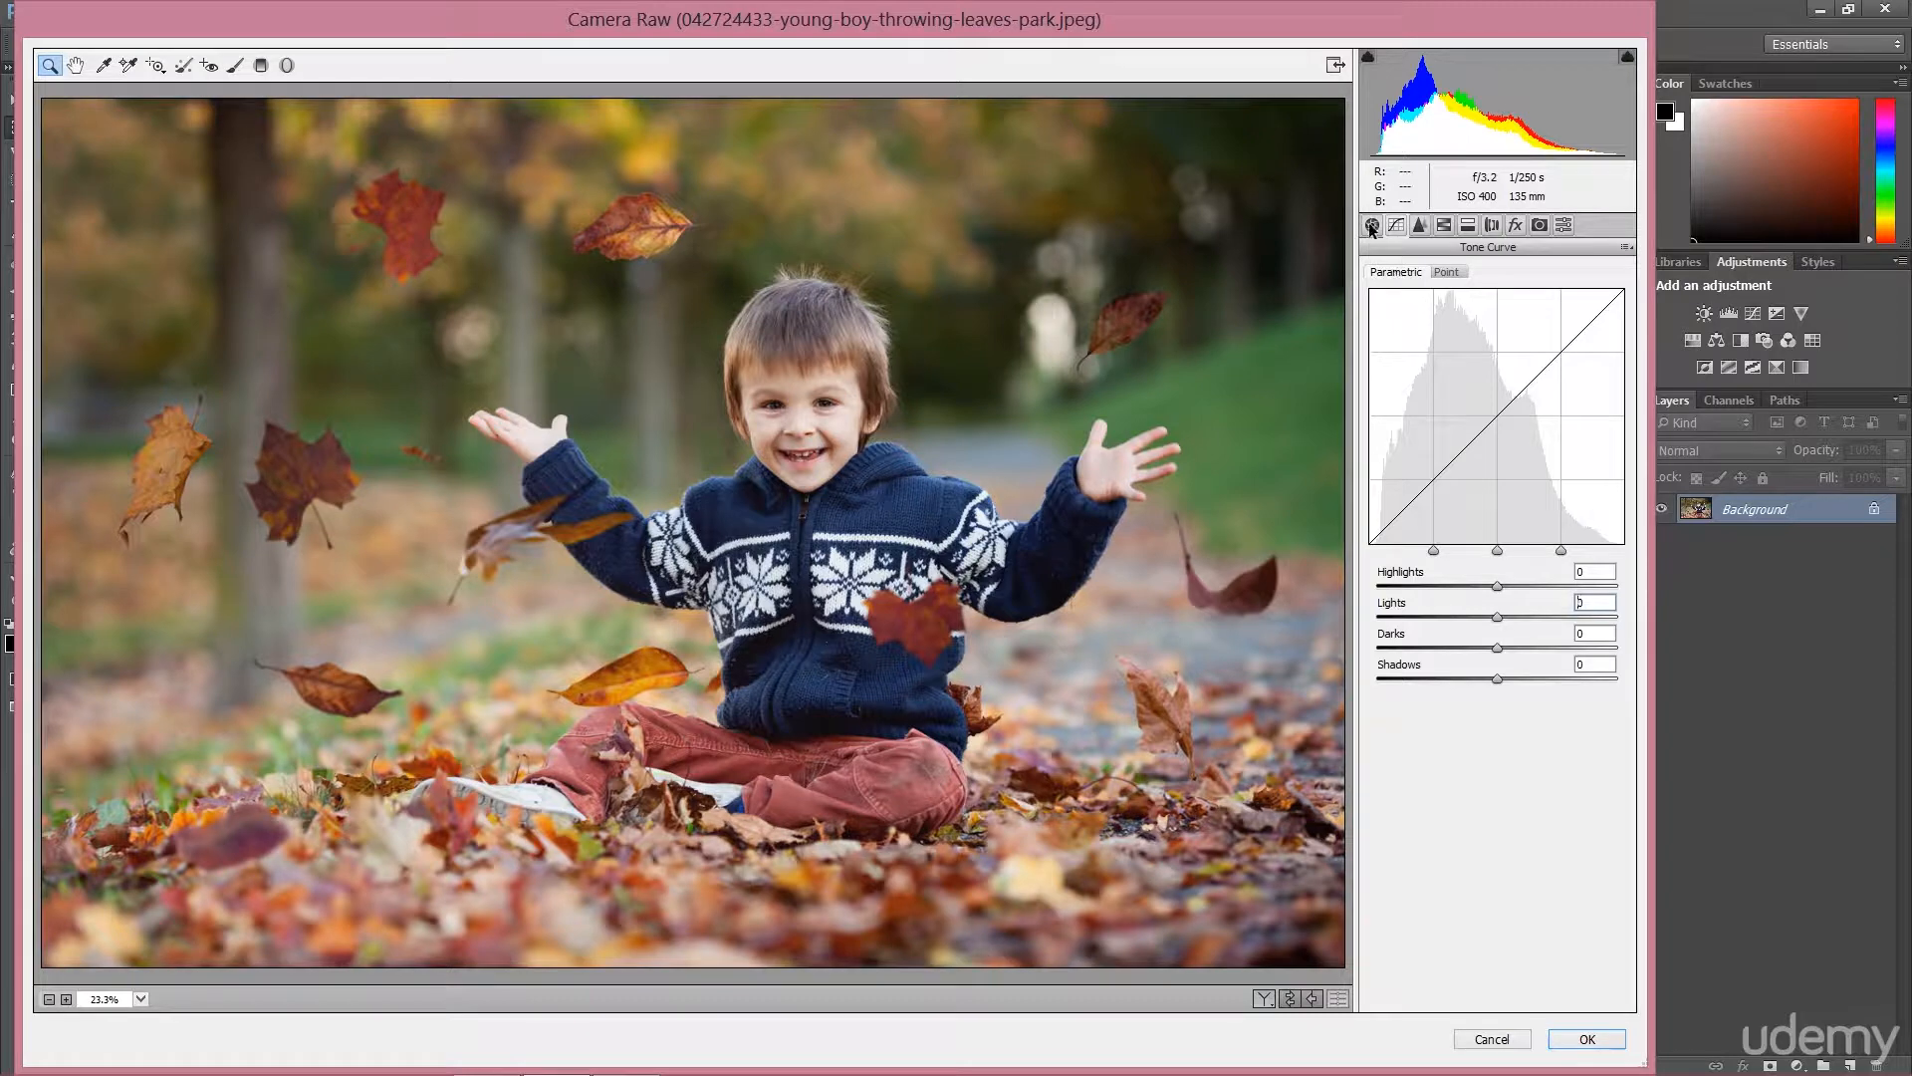
# Check the Basic and Tone Curve settings with all adjustments switched off, and restore the adjustments.
pyautogui.click(1372, 226)
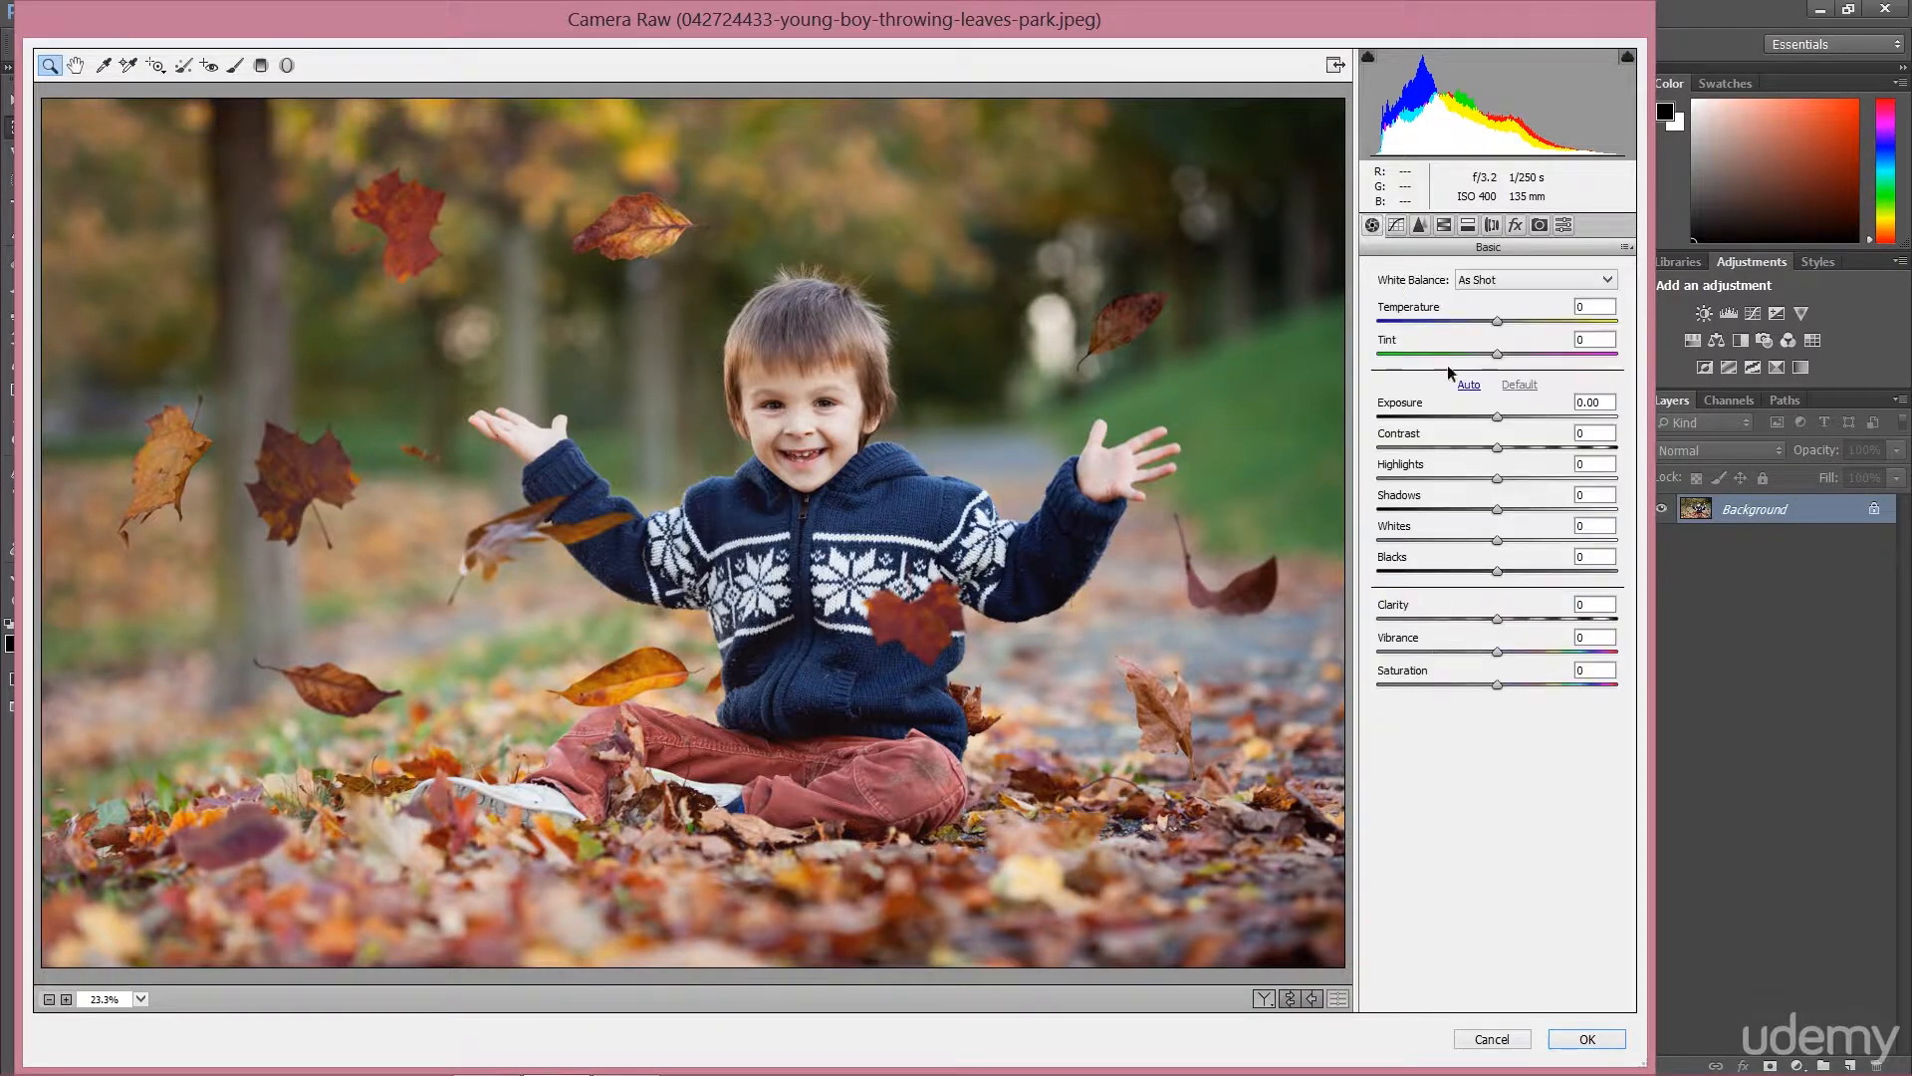
pyautogui.click(1396, 224)
pyautogui.click(1371, 225)
pyautogui.click(1397, 224)
pyautogui.hotkey('ctrl', 'z')
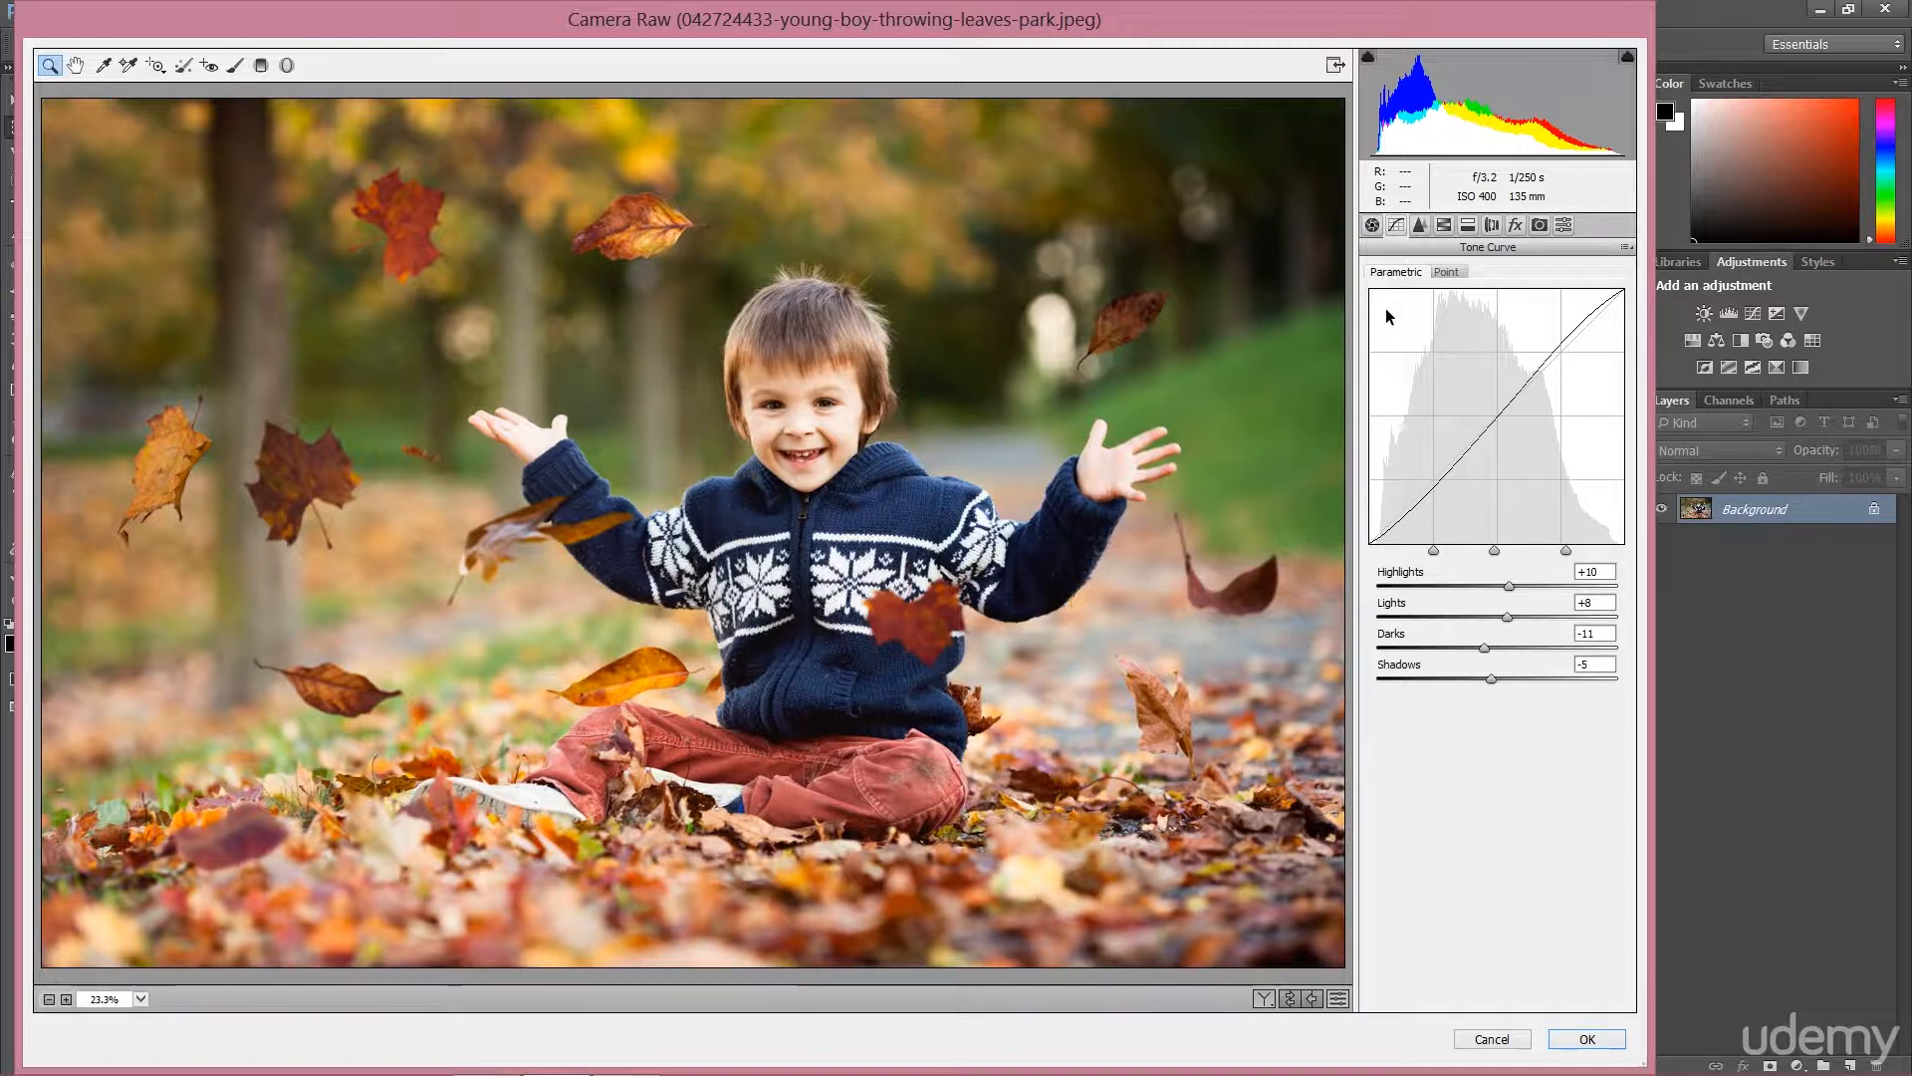
# Review the Basic settings with the tone curve adjustments on and off, and return to the Tone Curve settings.
pyautogui.click(1375, 226)
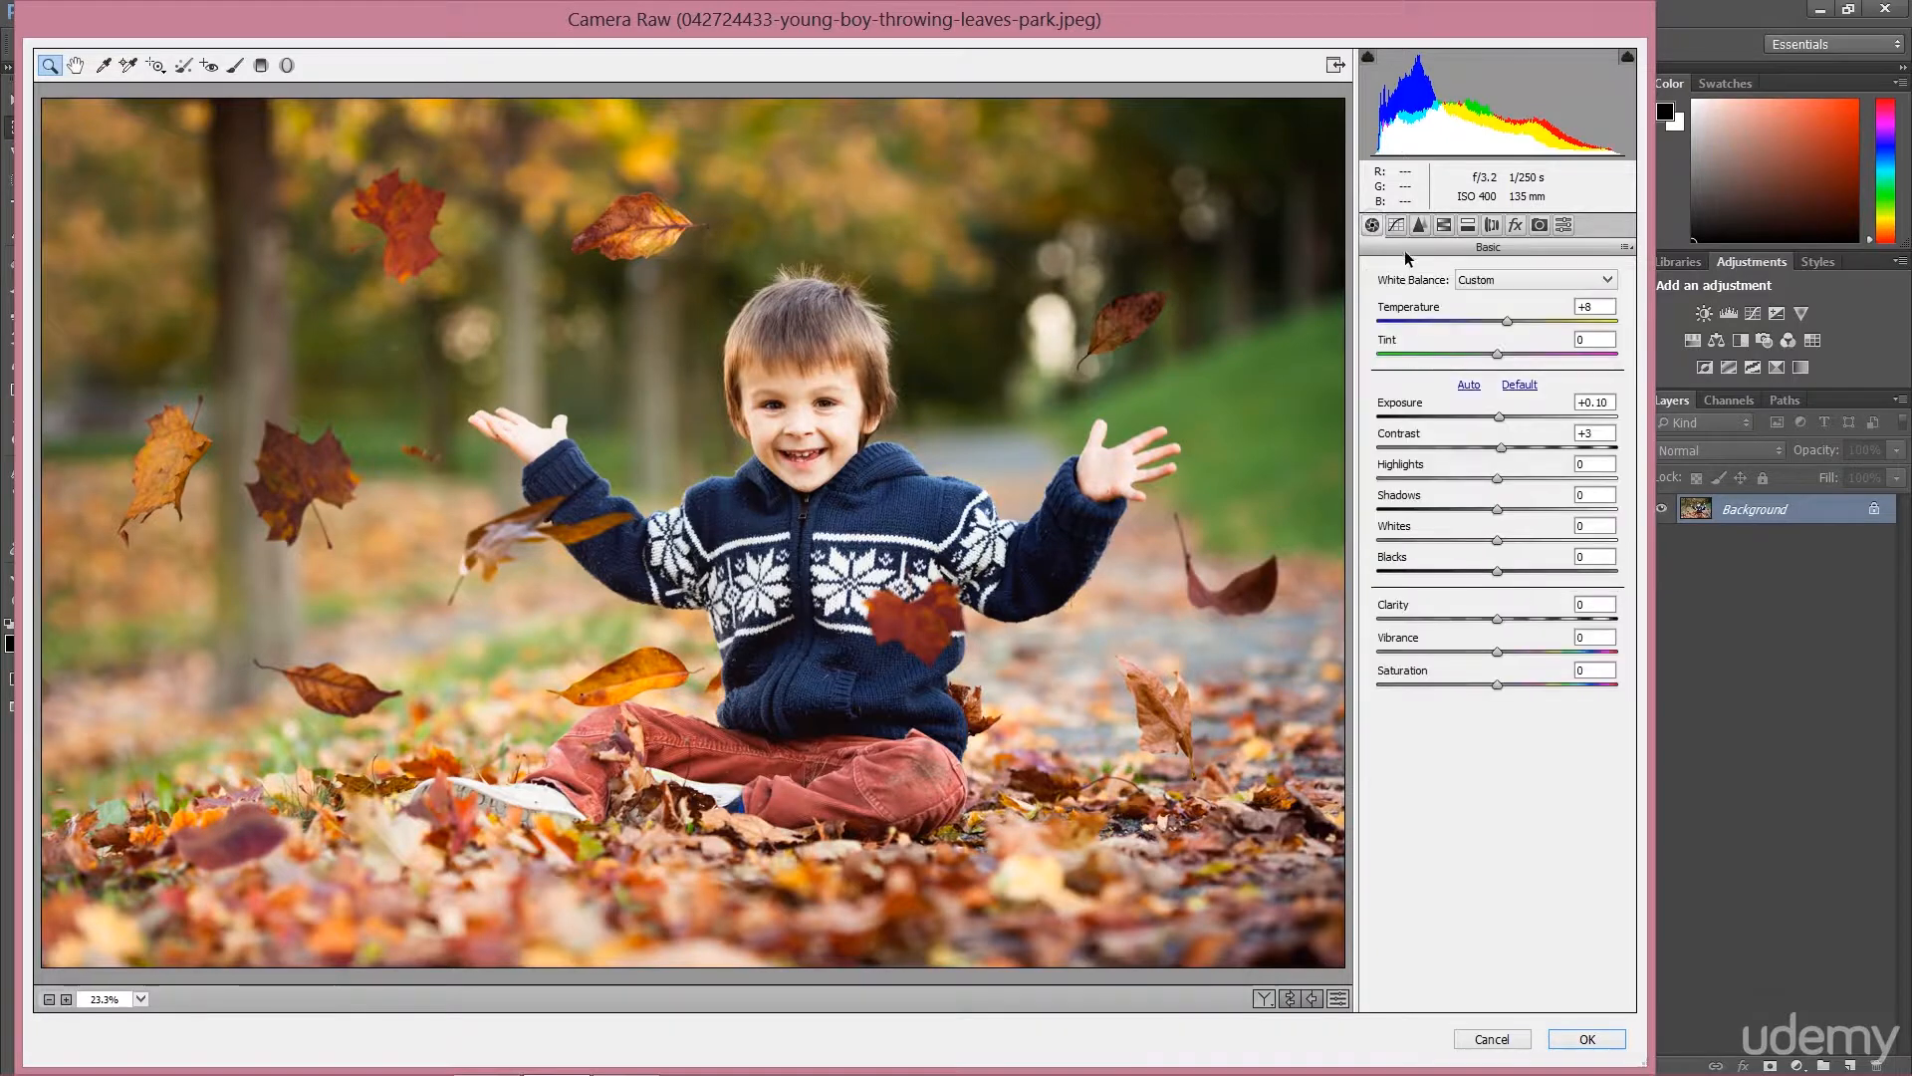
pyautogui.click(1397, 227)
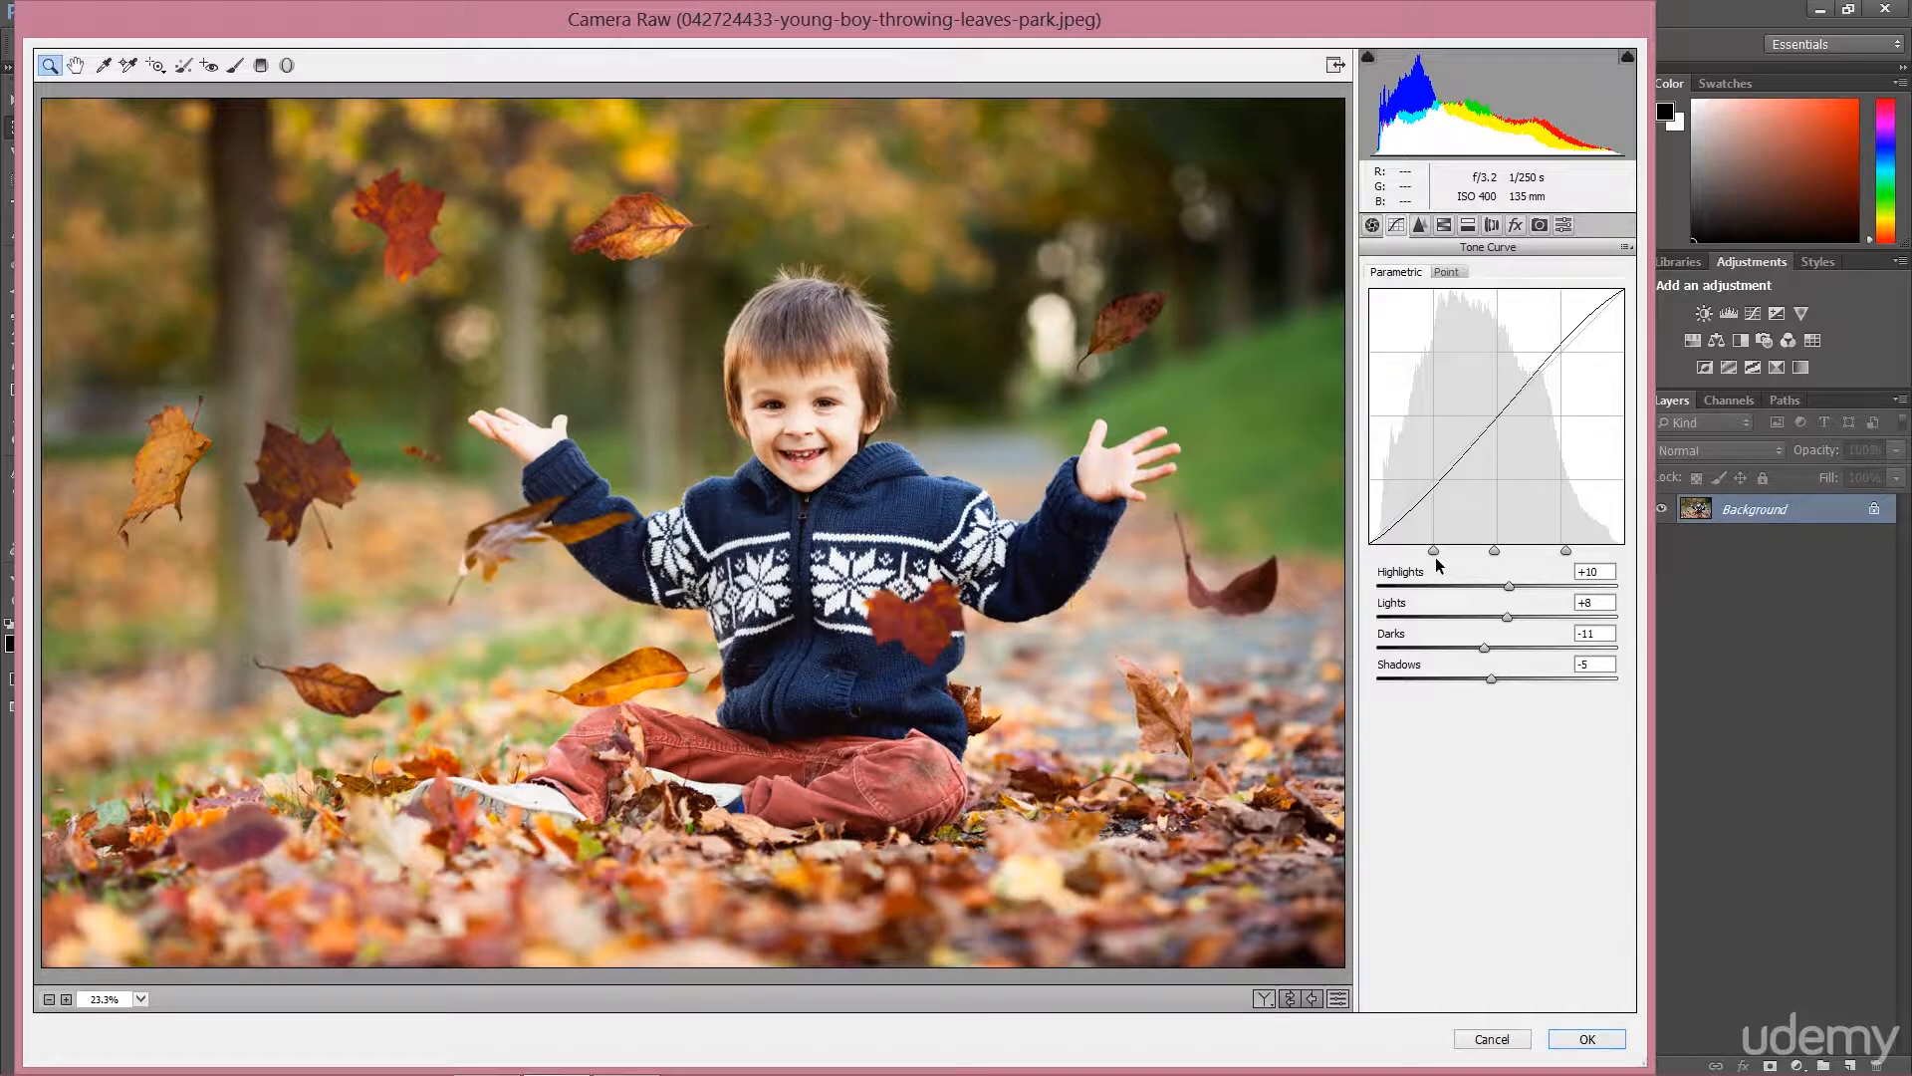
pyautogui.hotkey('ctrl', 'alt', 'p')
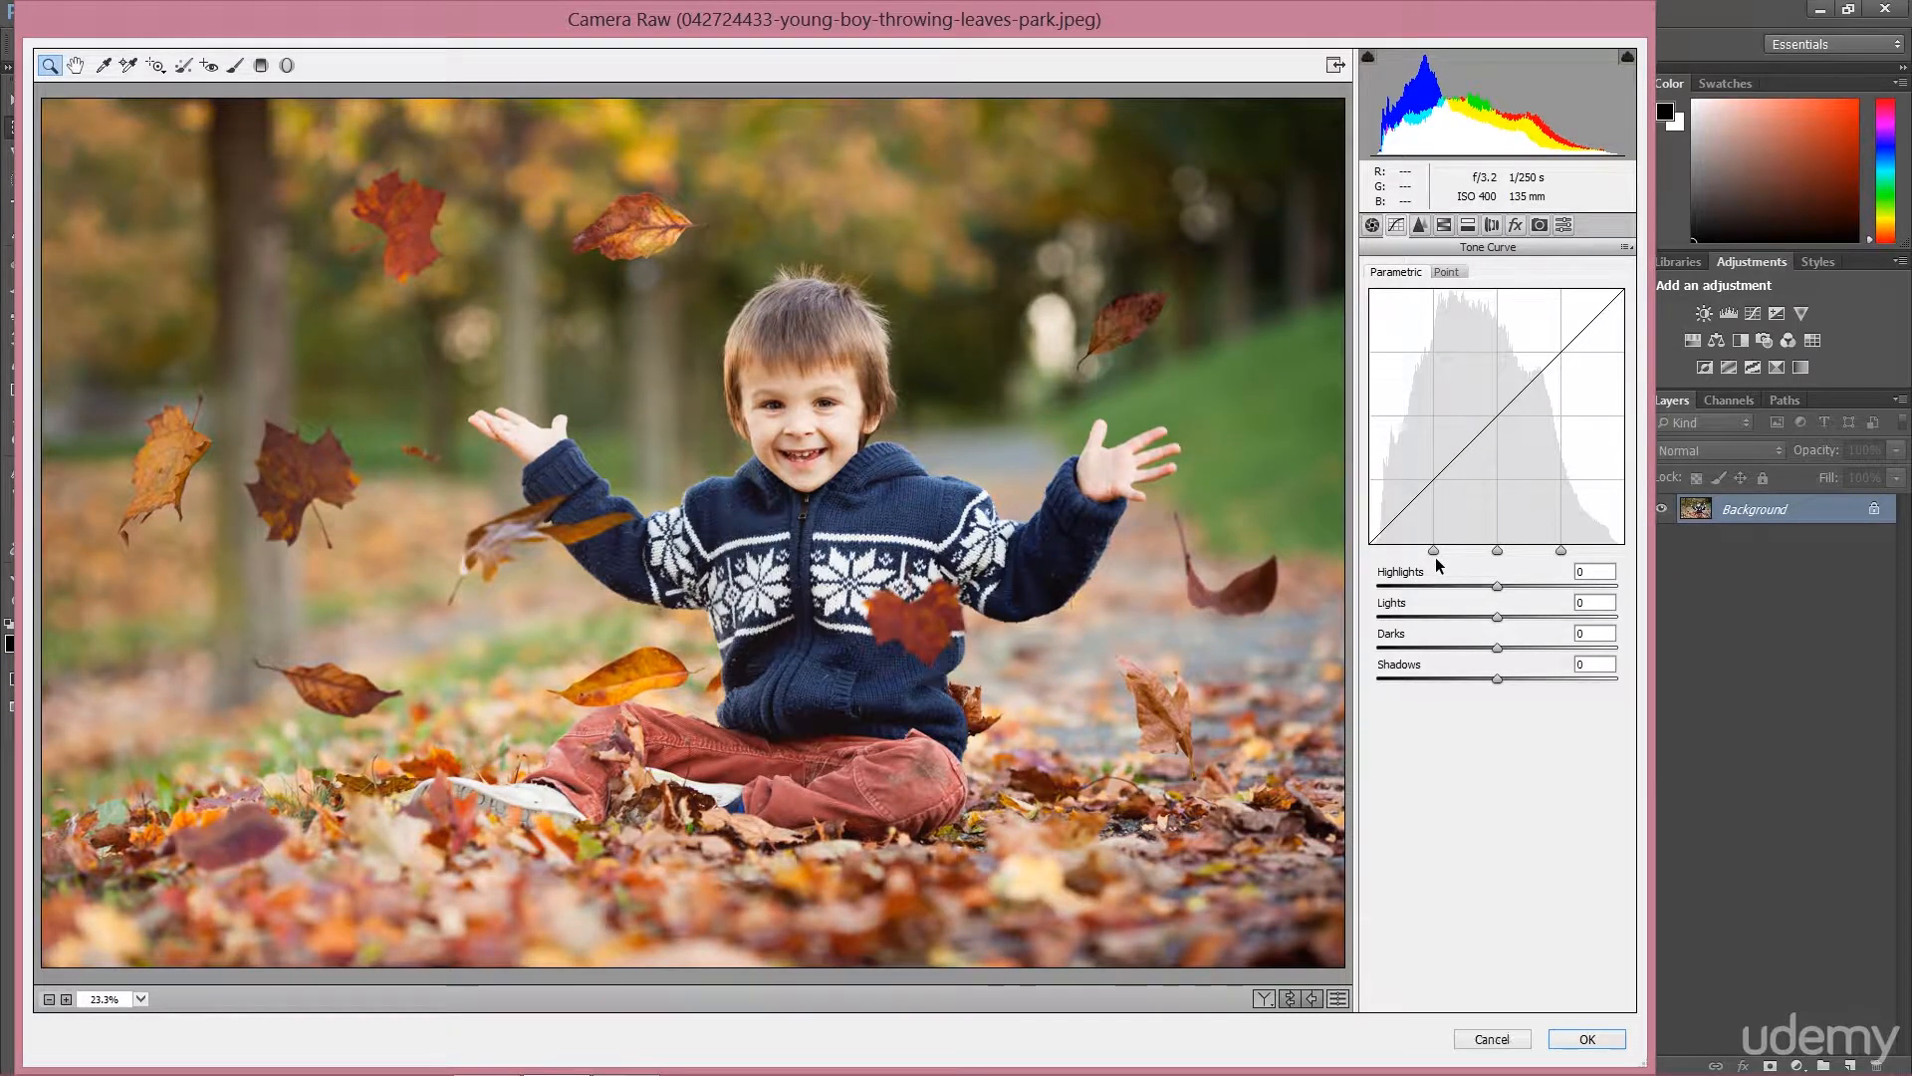
pyautogui.click(1373, 225)
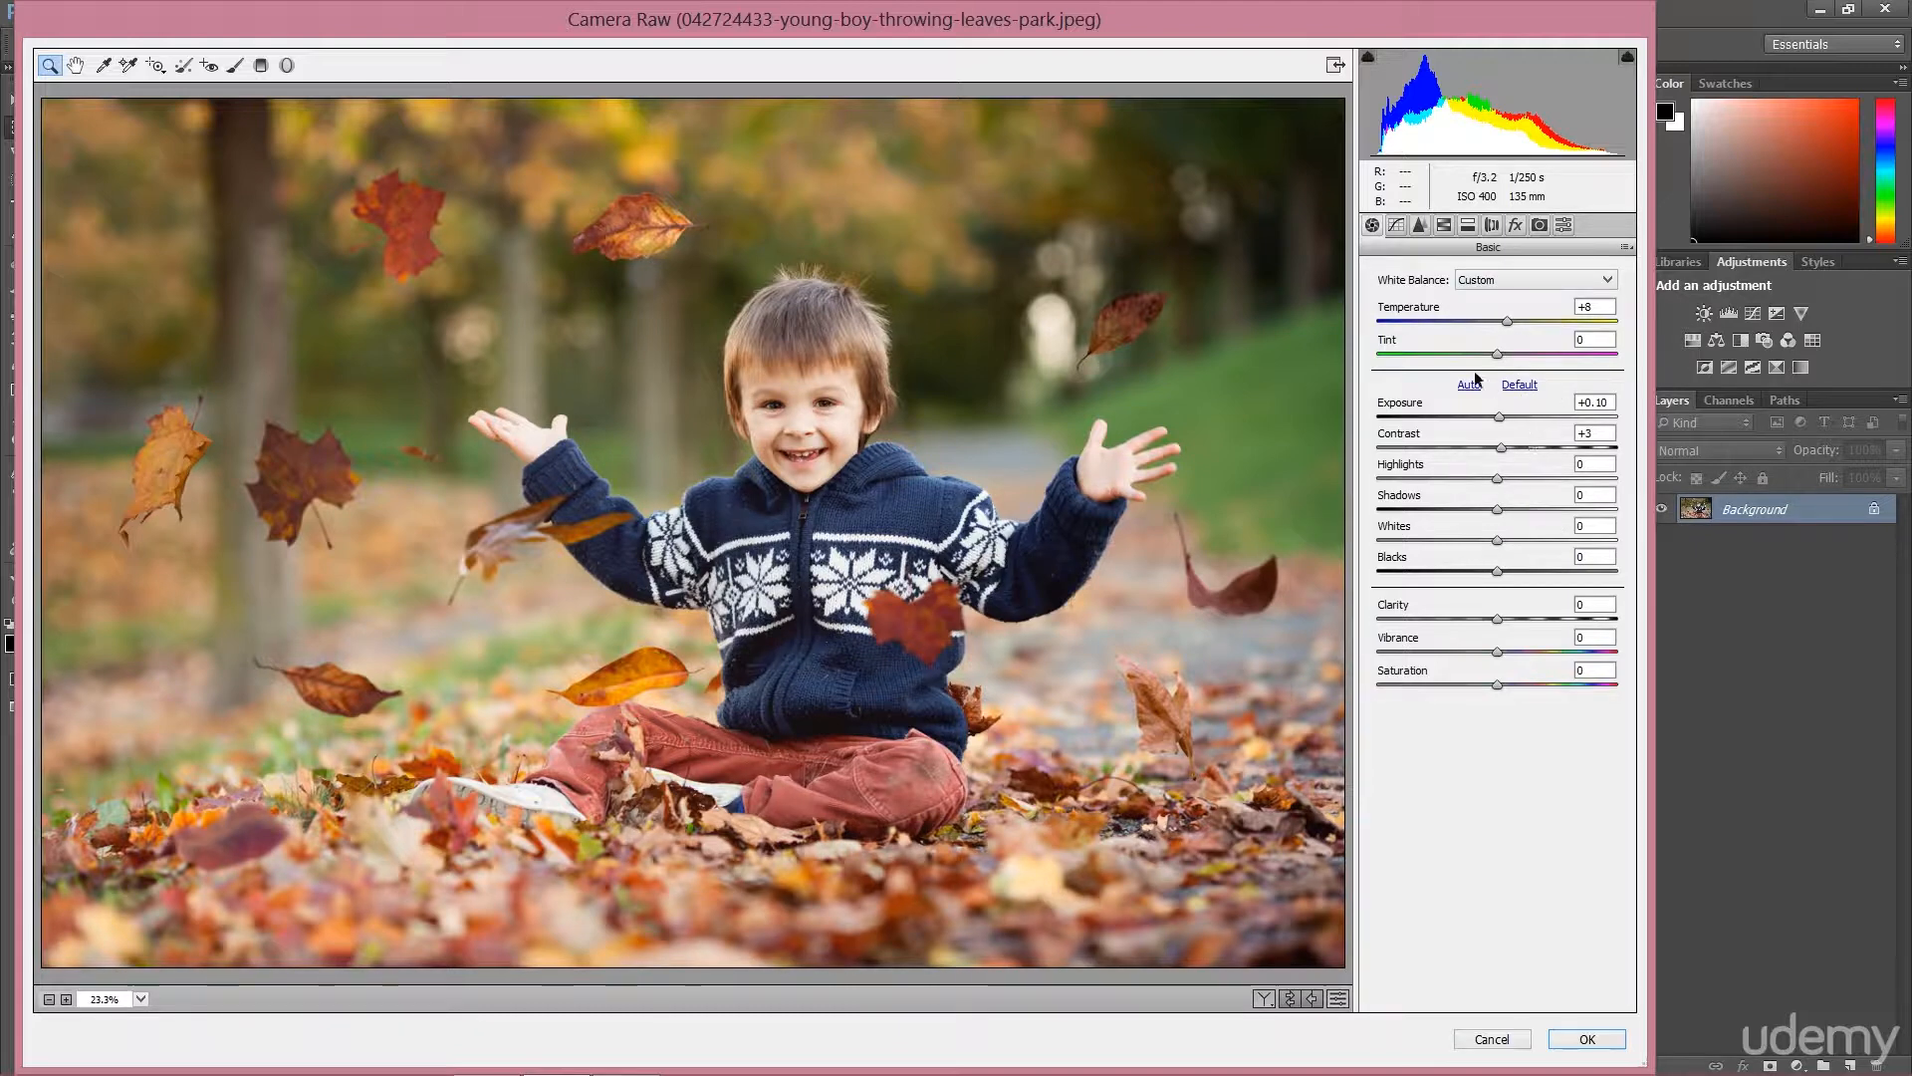
pyautogui.click(1394, 226)
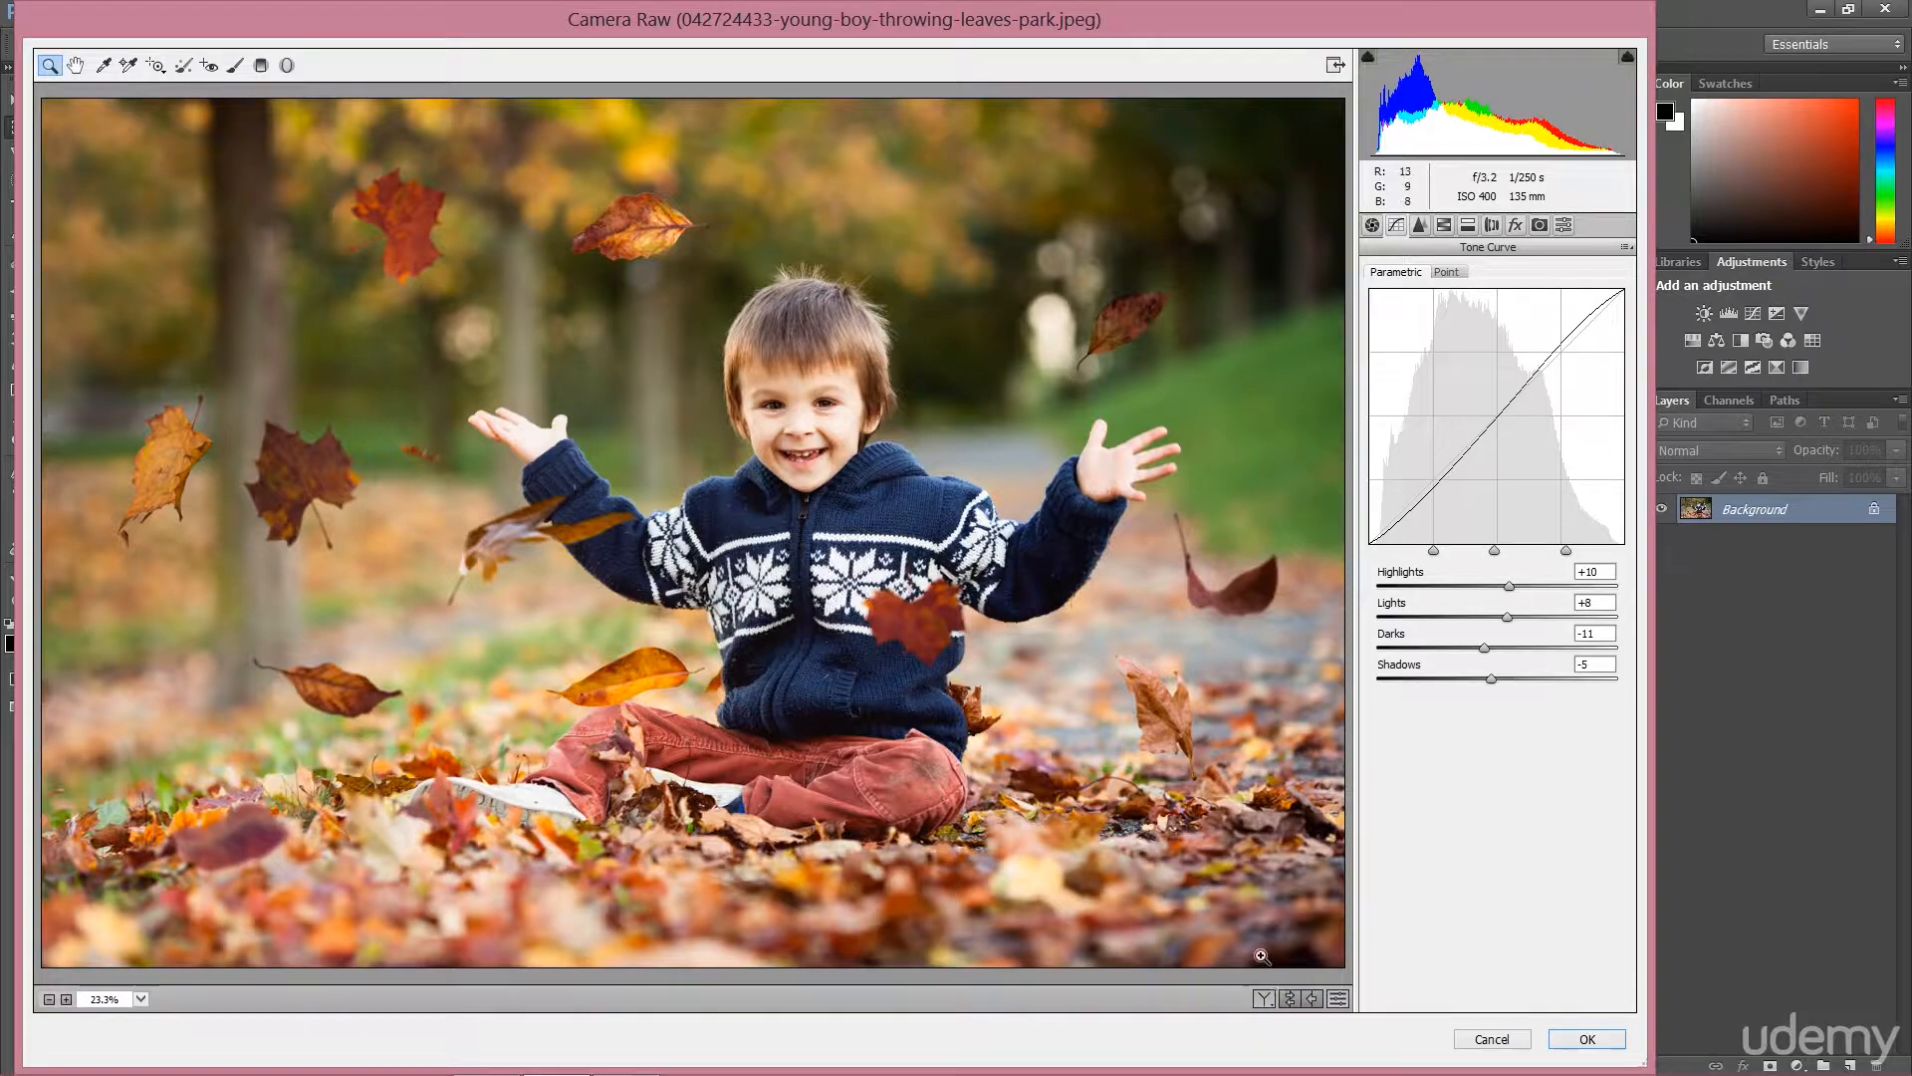
# Toggle only the Tone Curve settings off and on, and compare the photo in side-by-side and split before/after views.
pyautogui.click(1340, 999)
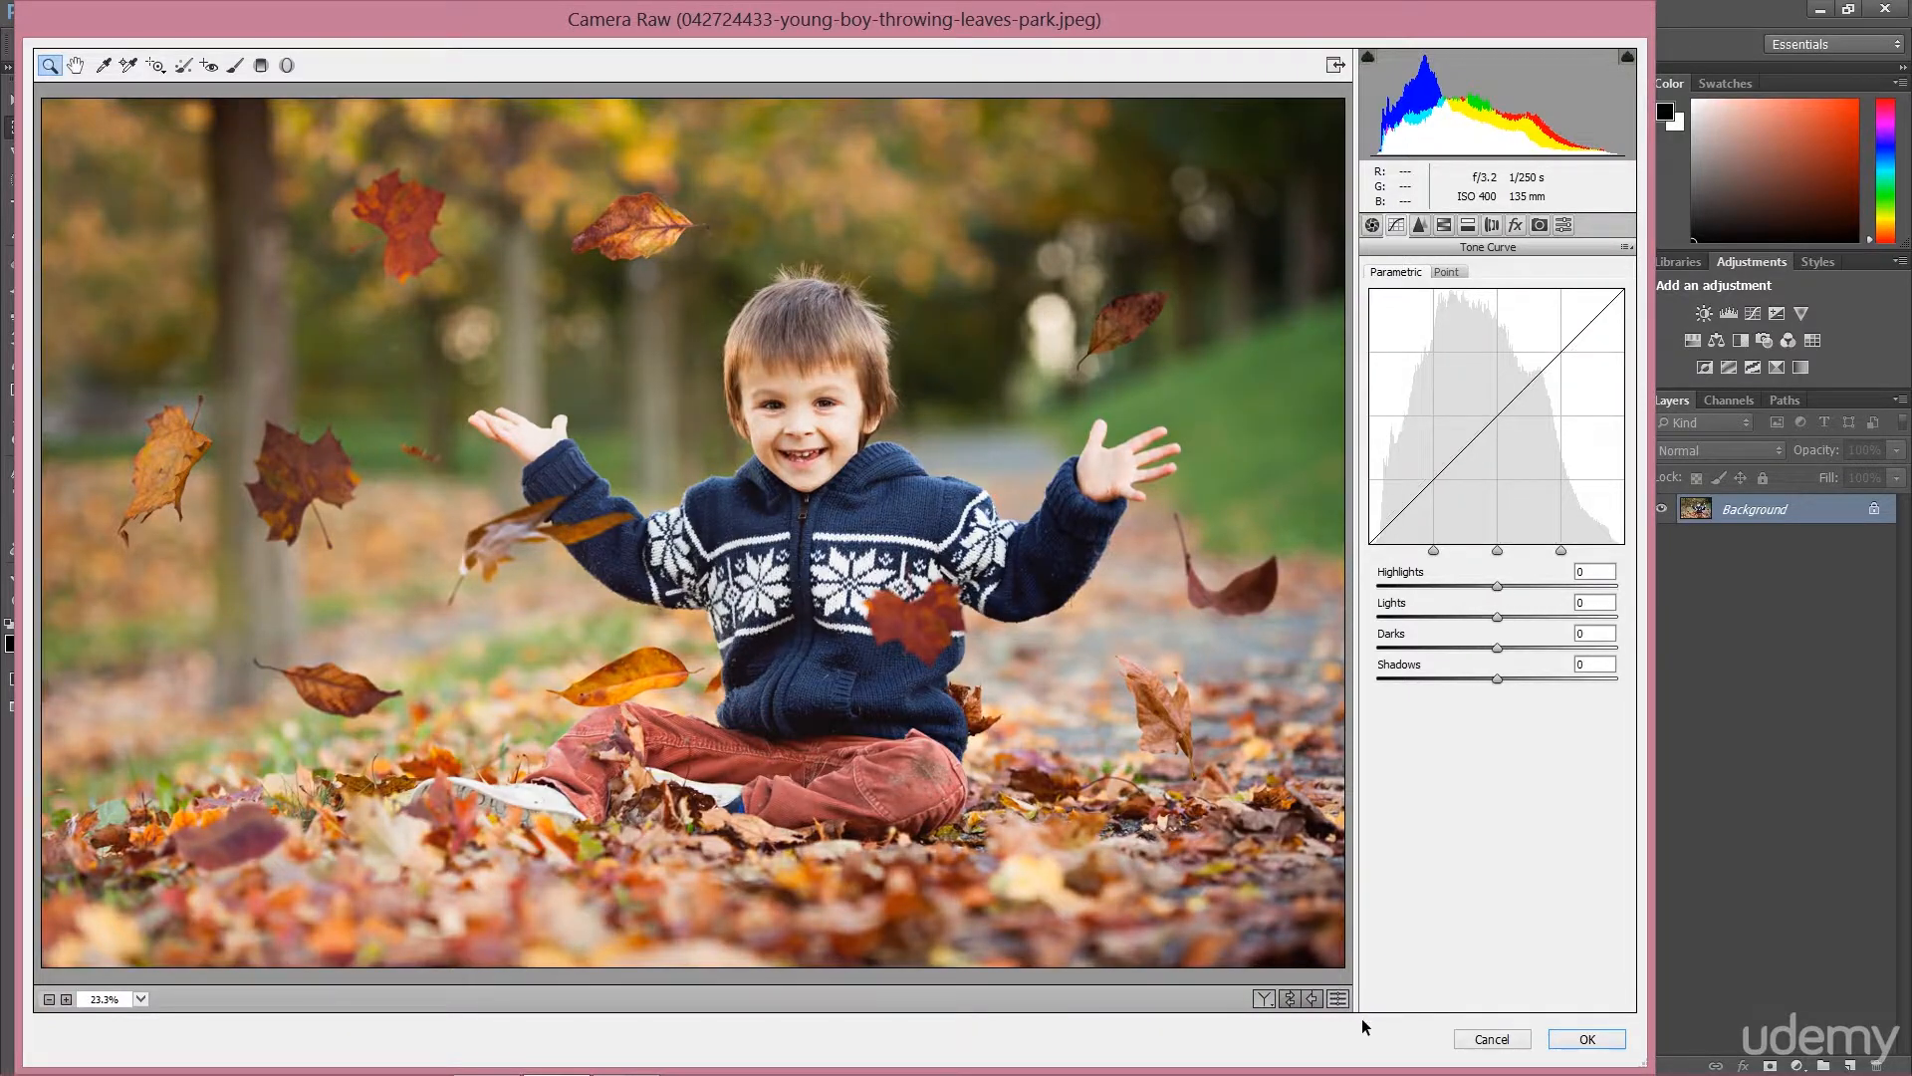
pyautogui.click(1339, 999)
pyautogui.click(1269, 1000)
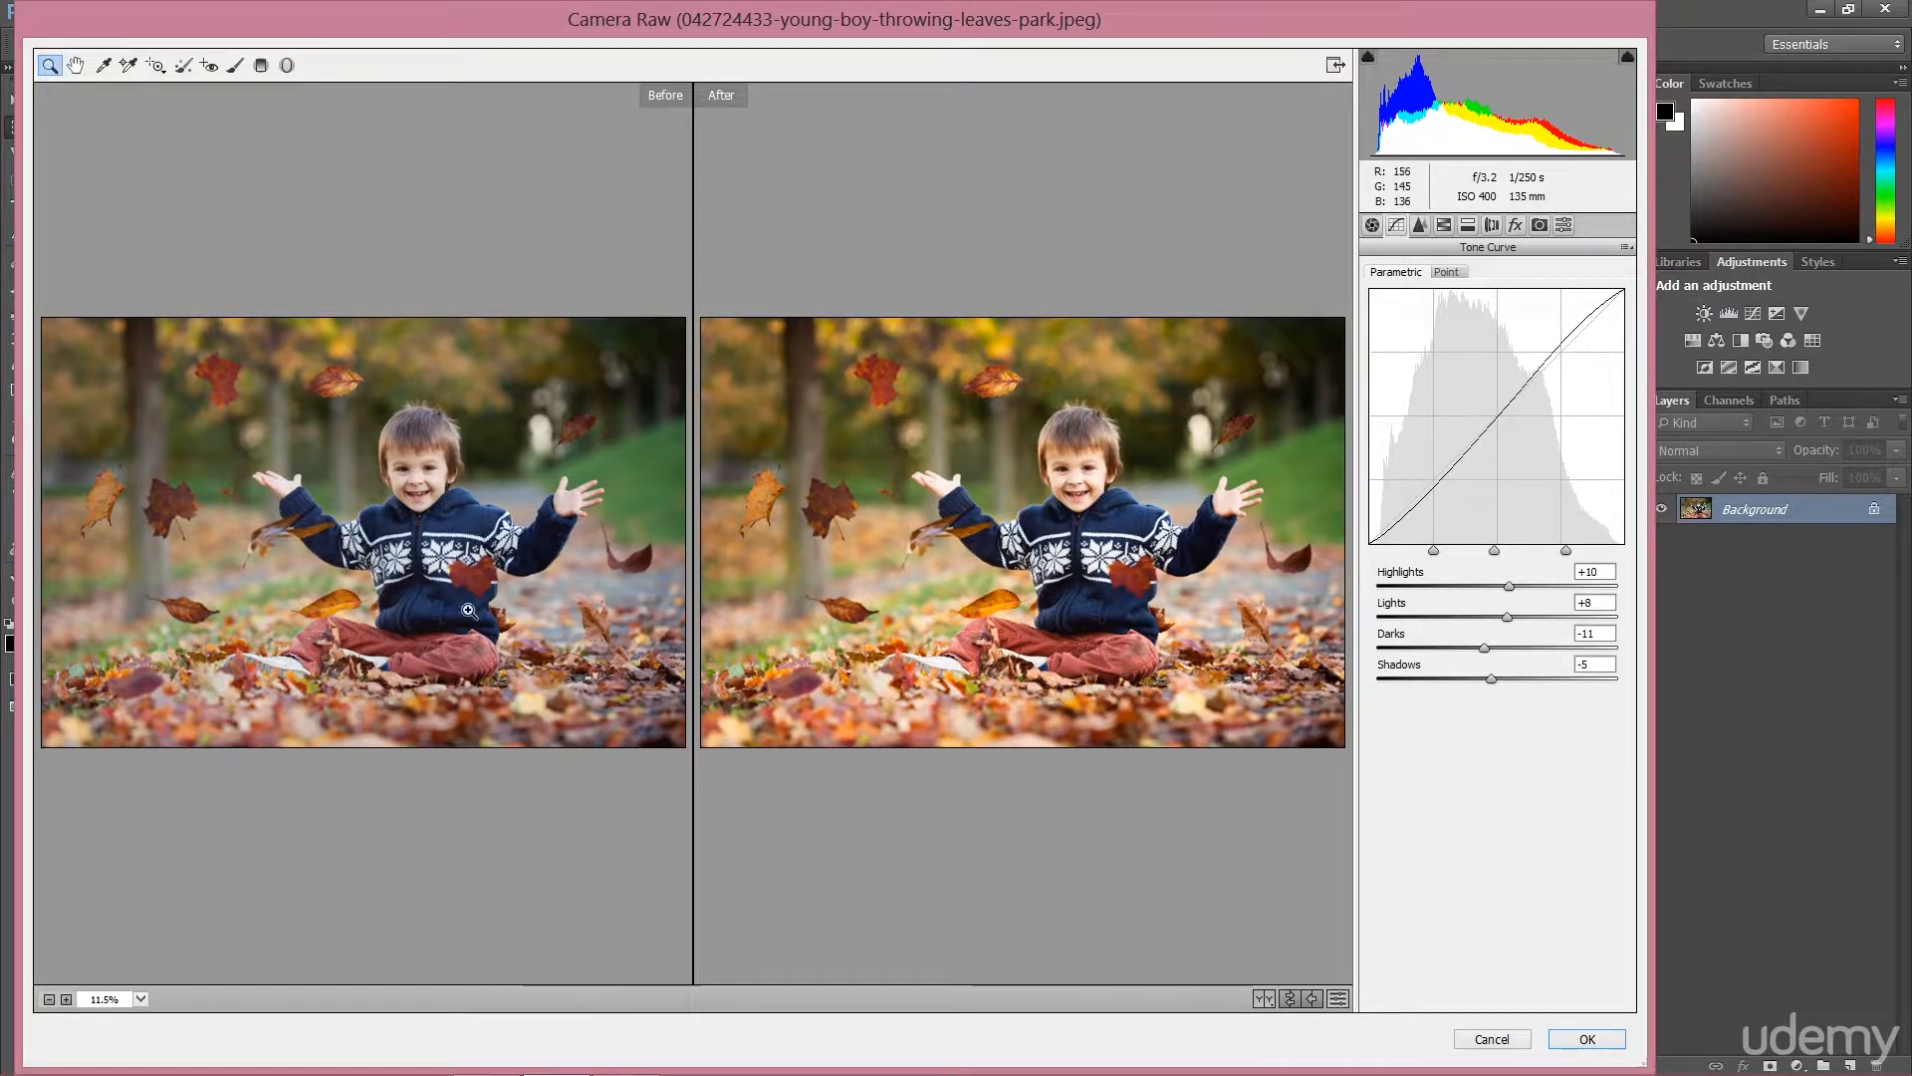
pyautogui.click(1264, 998)
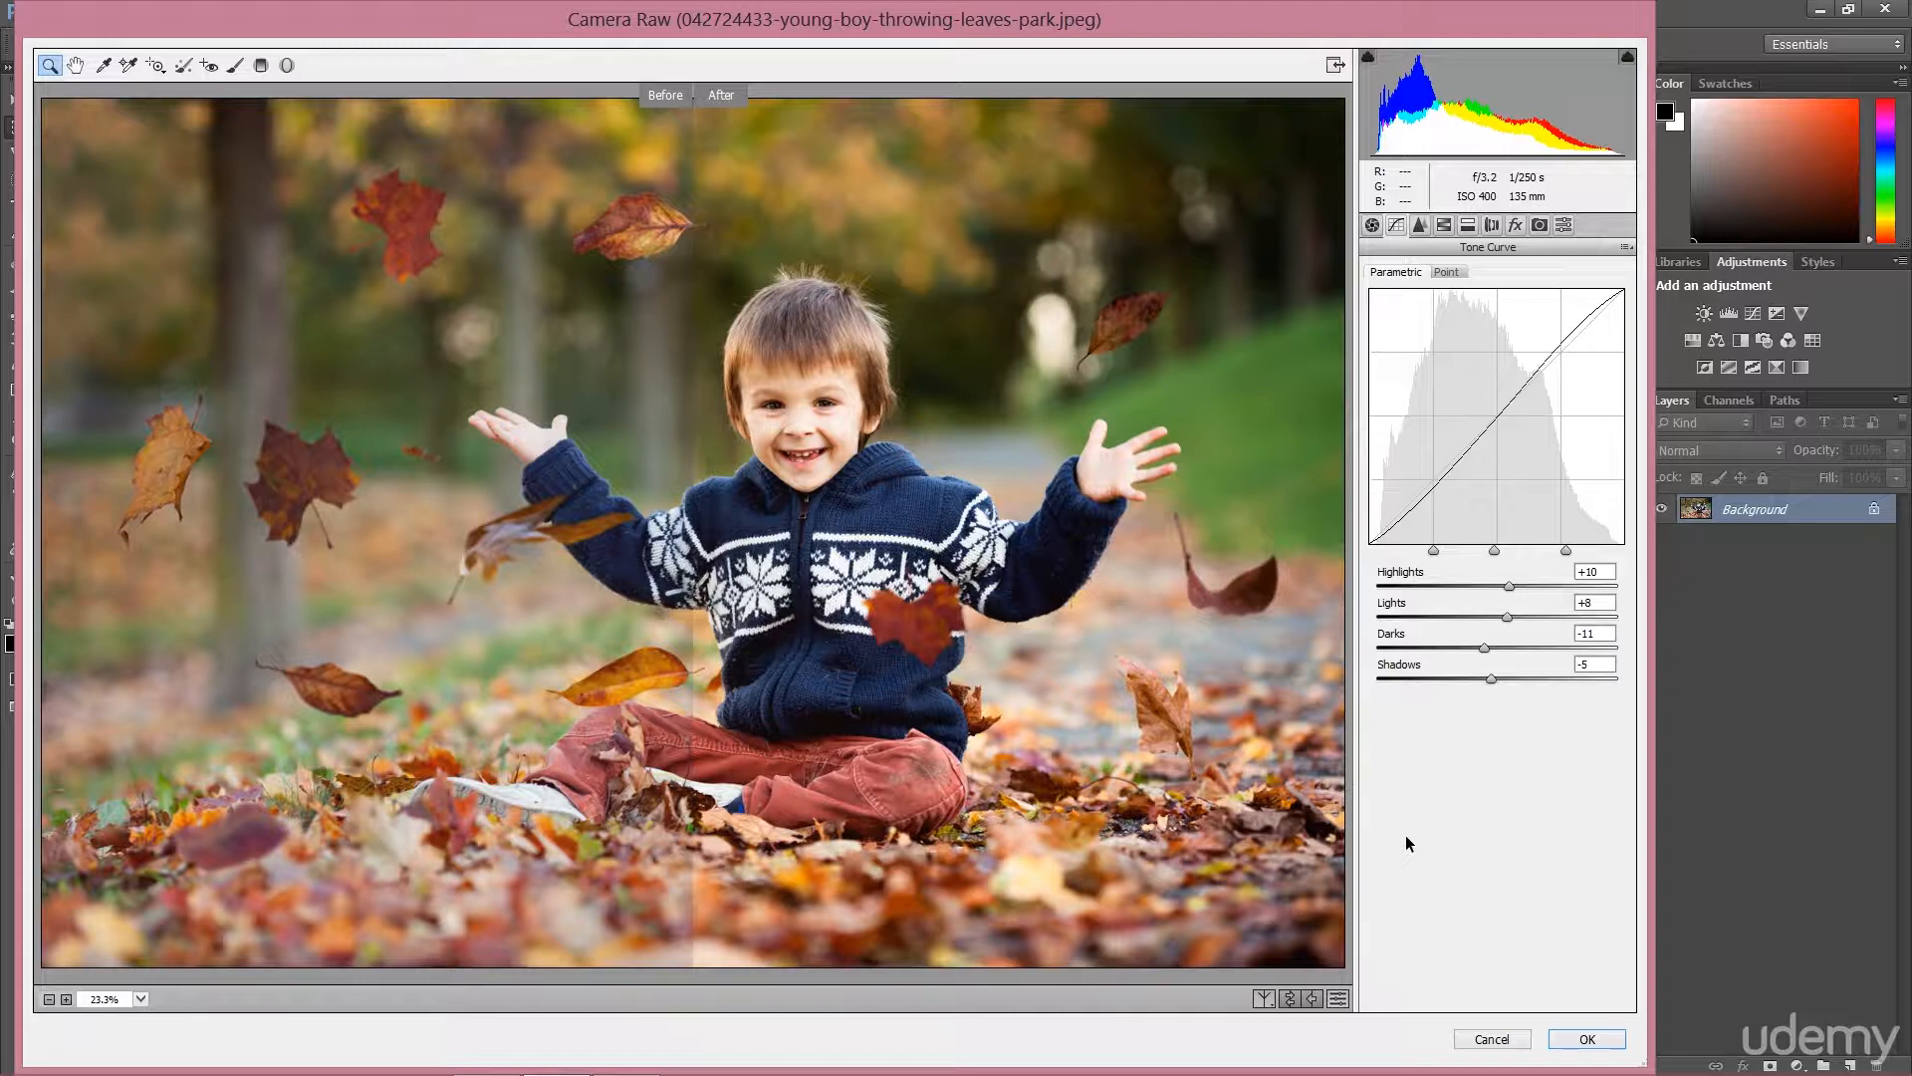
# Toggle the Tone Curve settings off and on, cycle through the before/after layouts, and return to the single-image view.
pyautogui.click(1341, 1000)
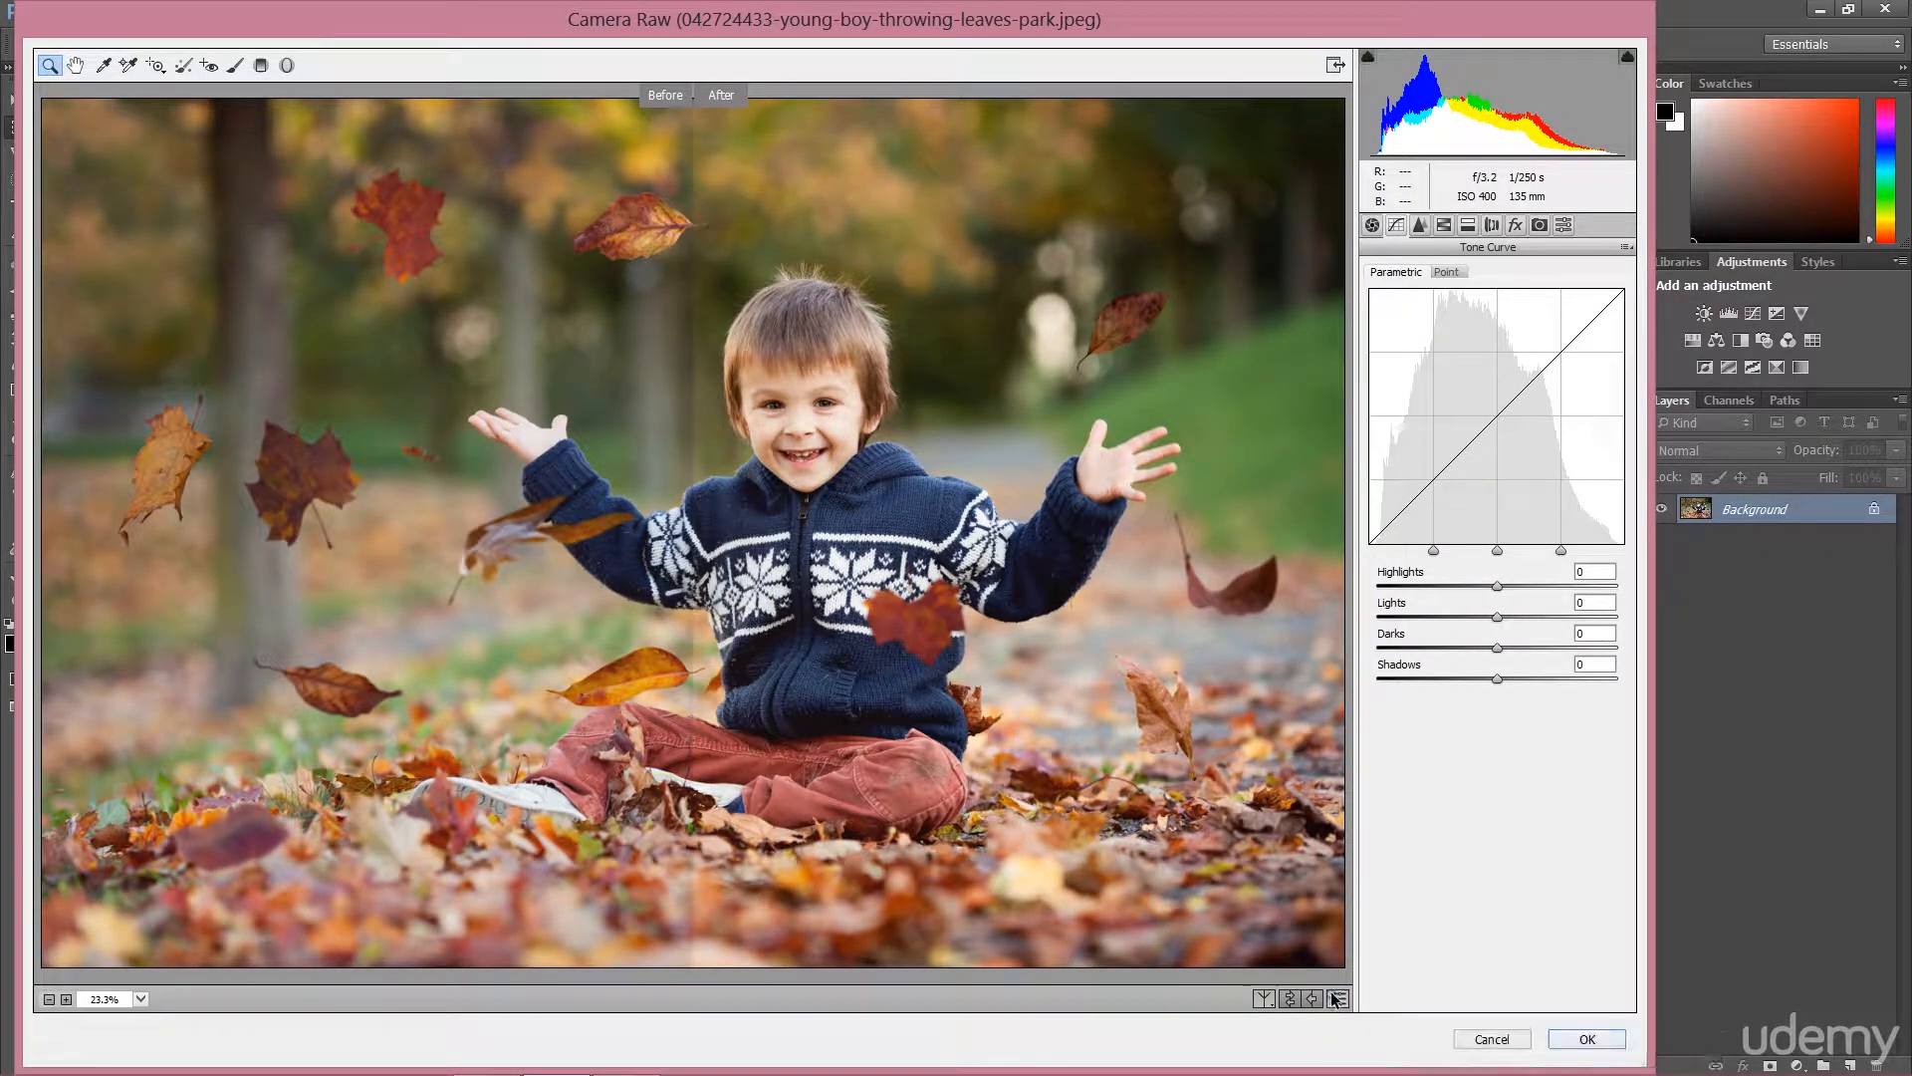
pyautogui.click(1335, 999)
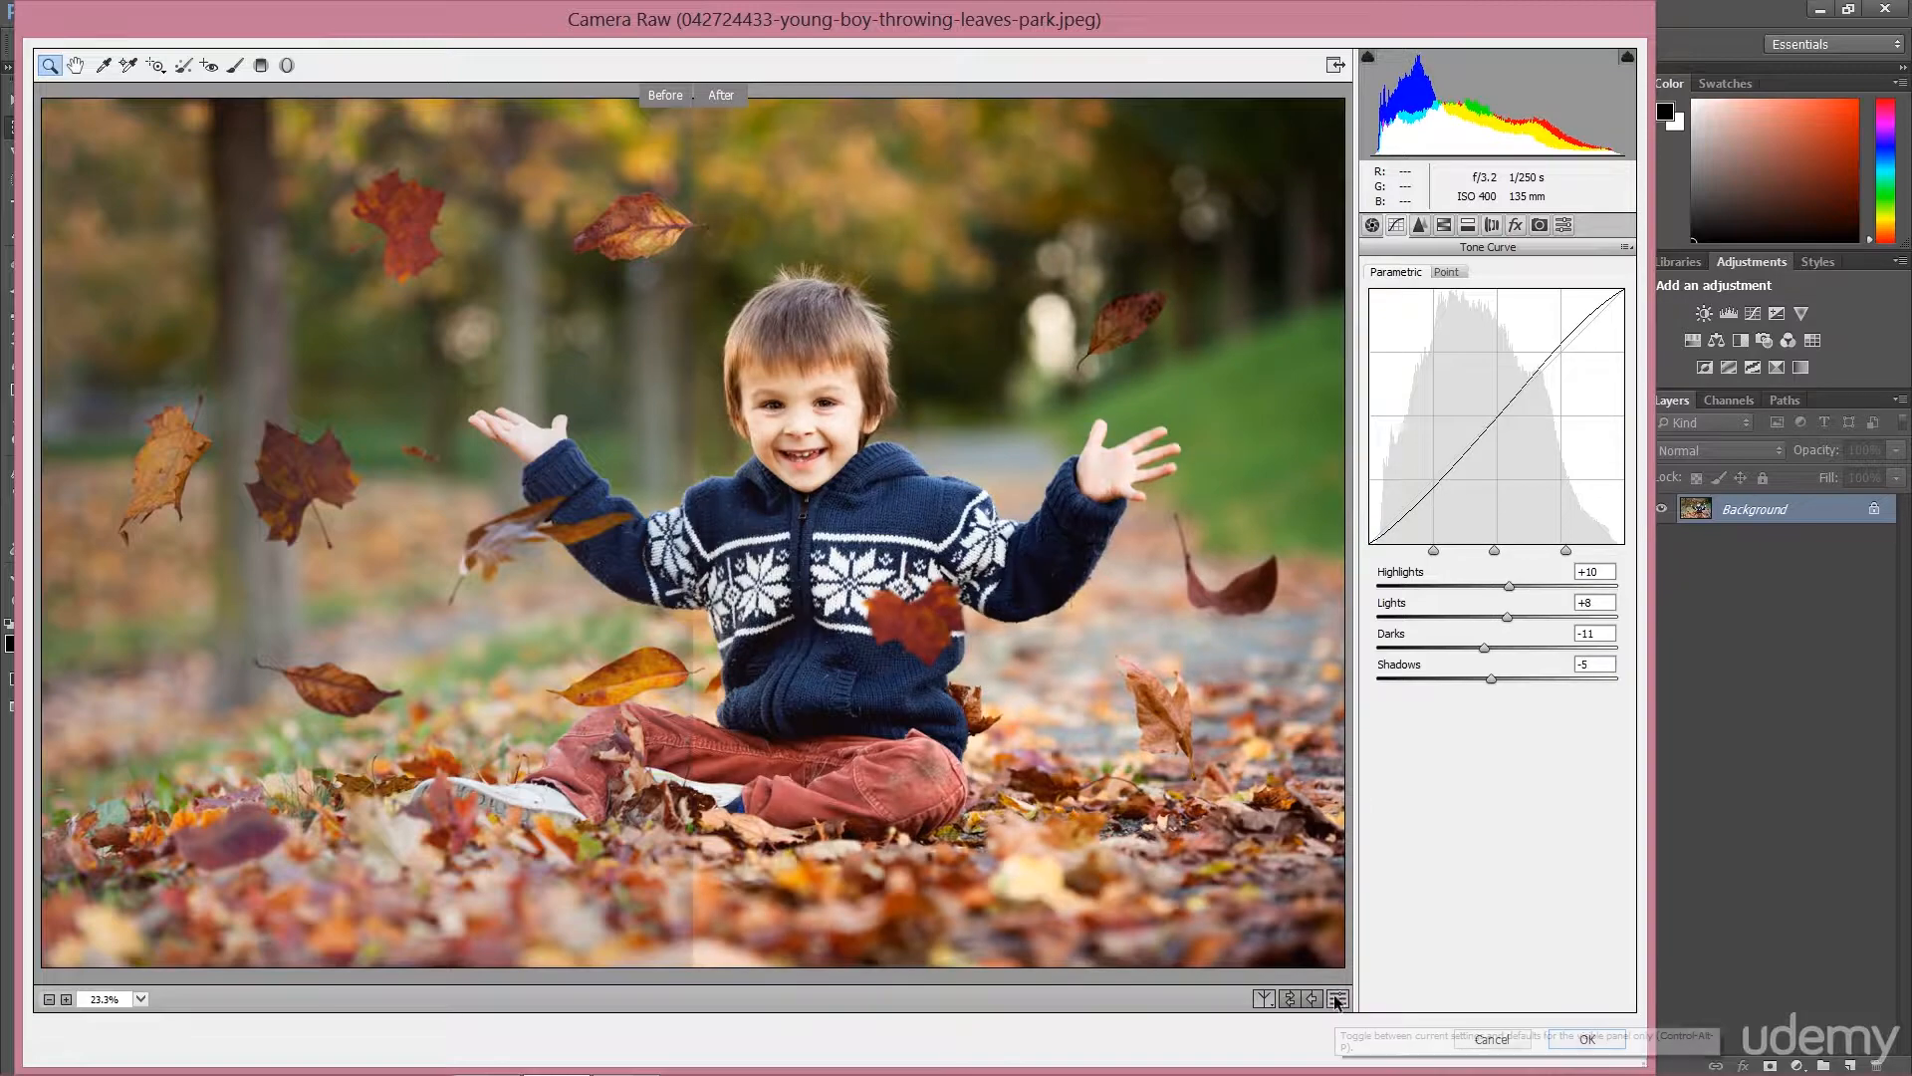
pyautogui.click(1265, 1000)
pyautogui.click(1268, 999)
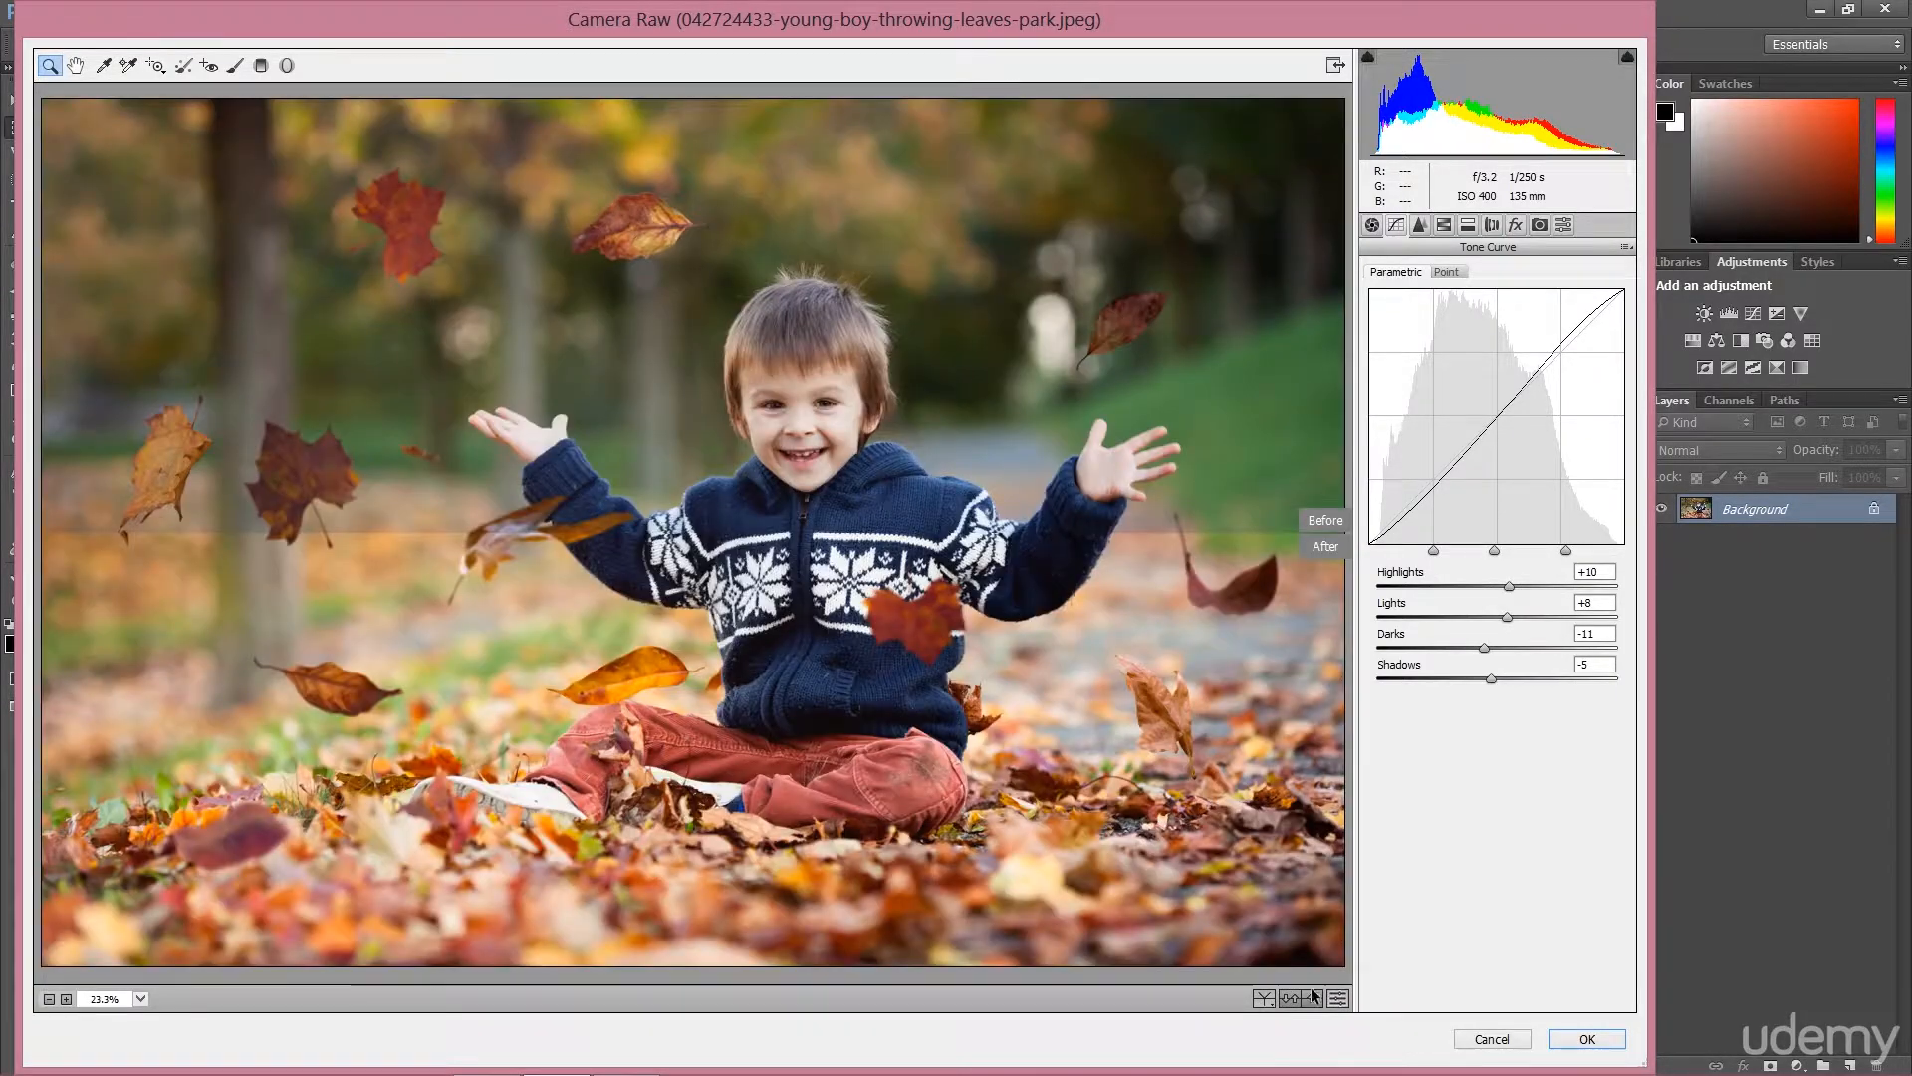
pyautogui.click(1337, 1000)
pyautogui.click(1336, 999)
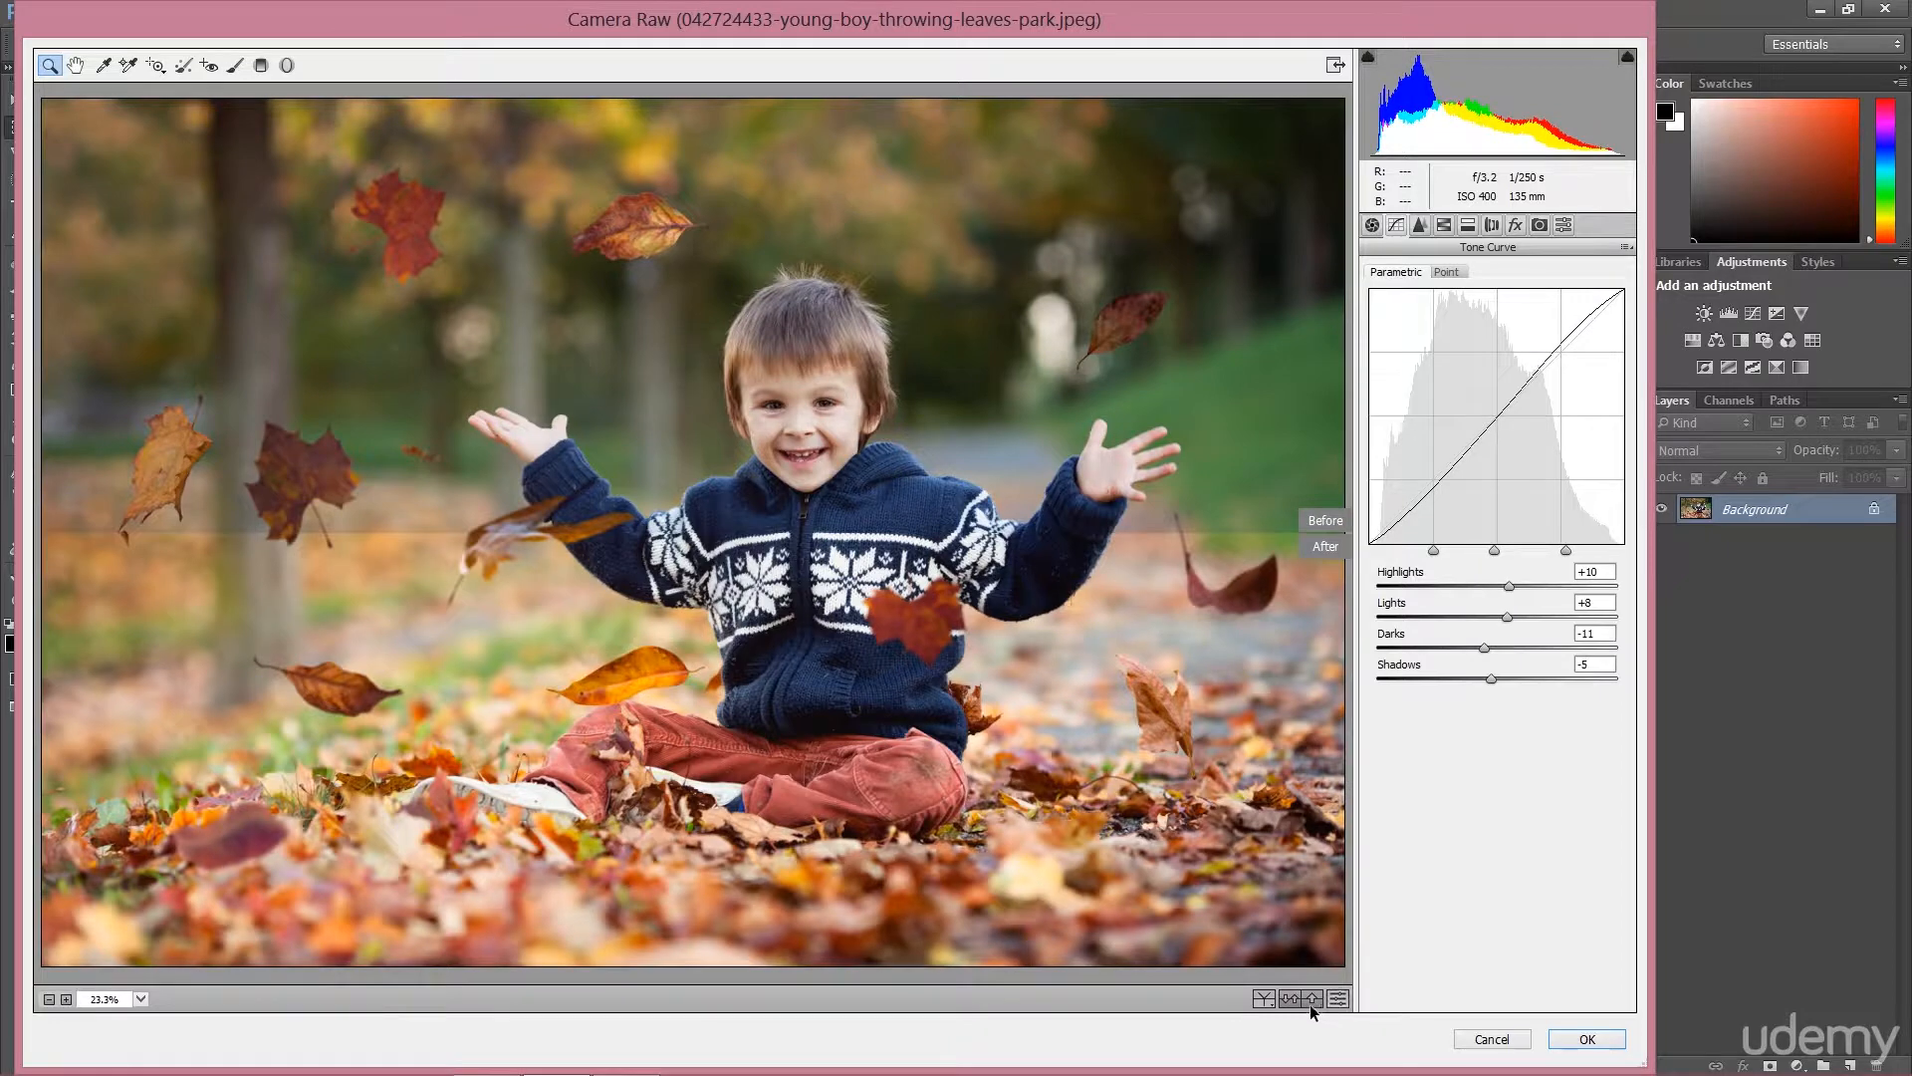
pyautogui.click(1313, 998)
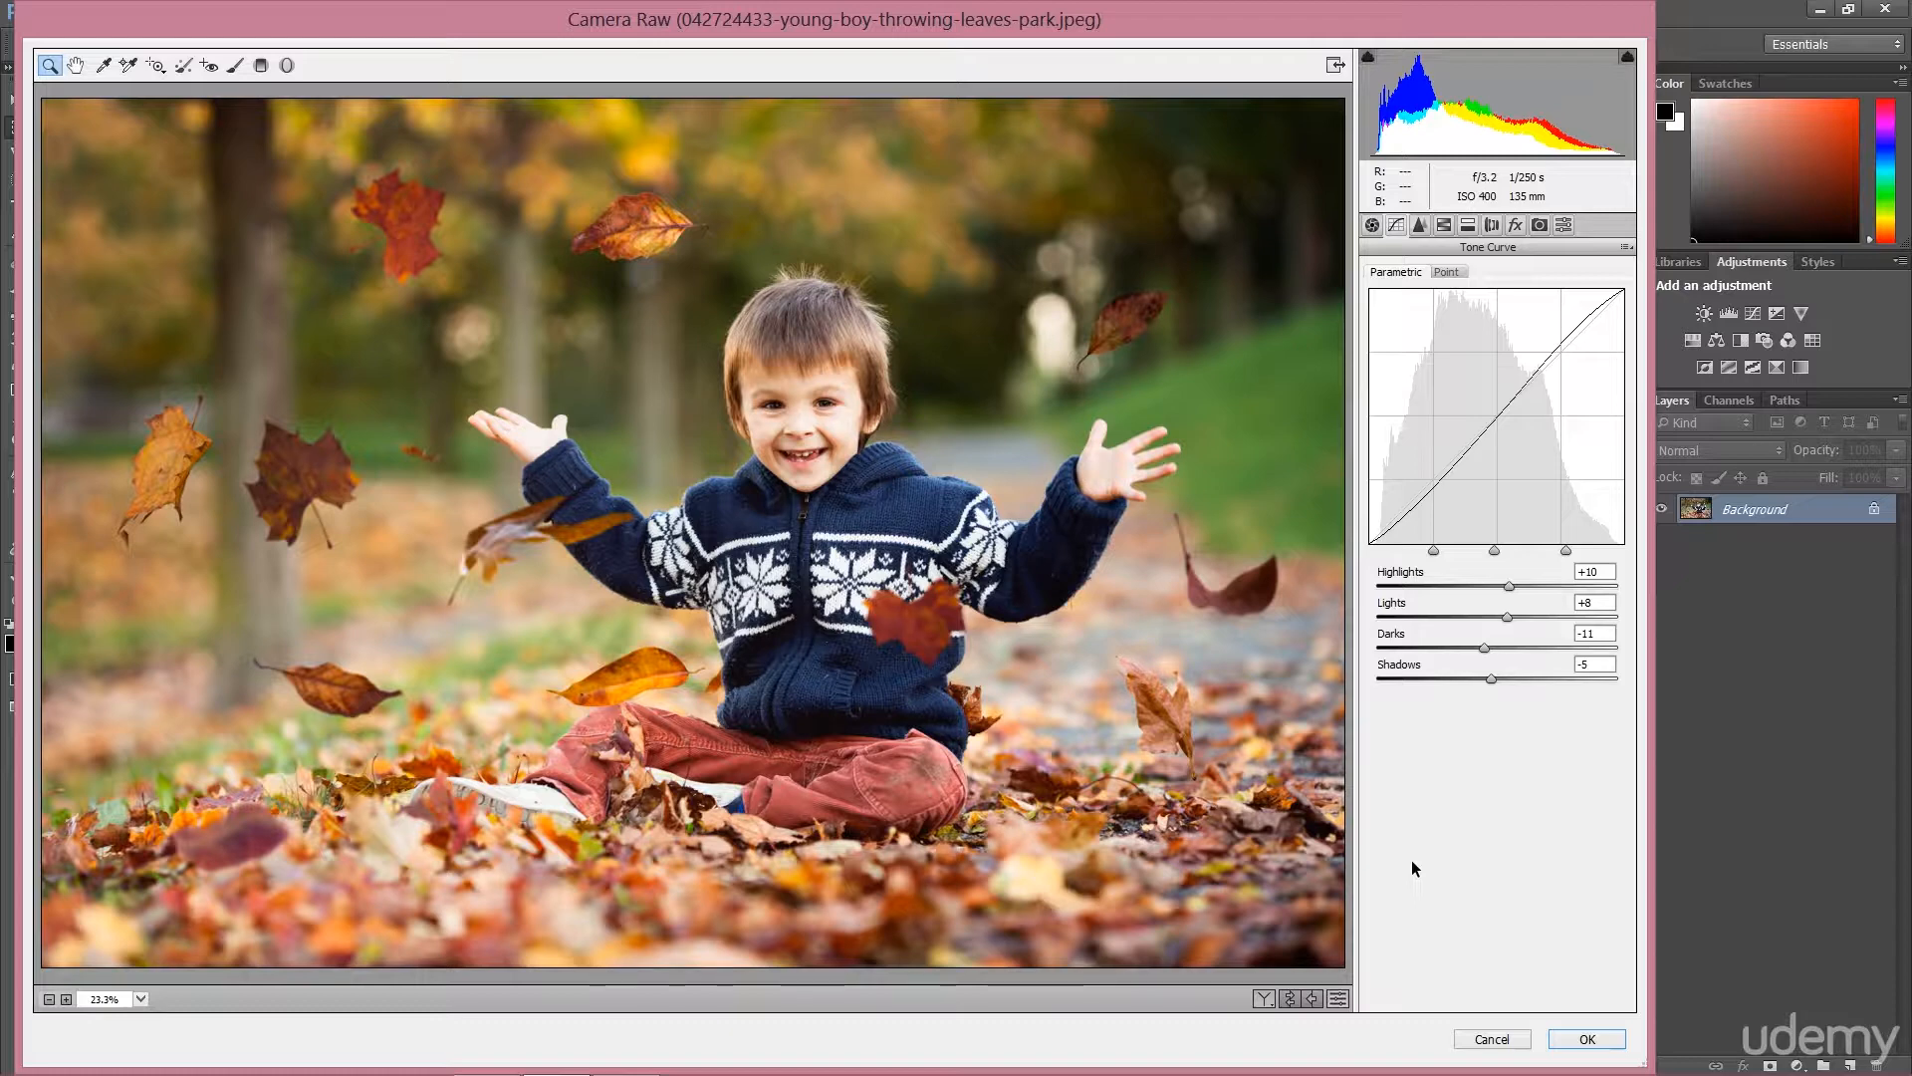
# Set the sharpening Amount to 150 in the Detail settings and view the boy at 33.3%.
pyautogui.click(1418, 223)
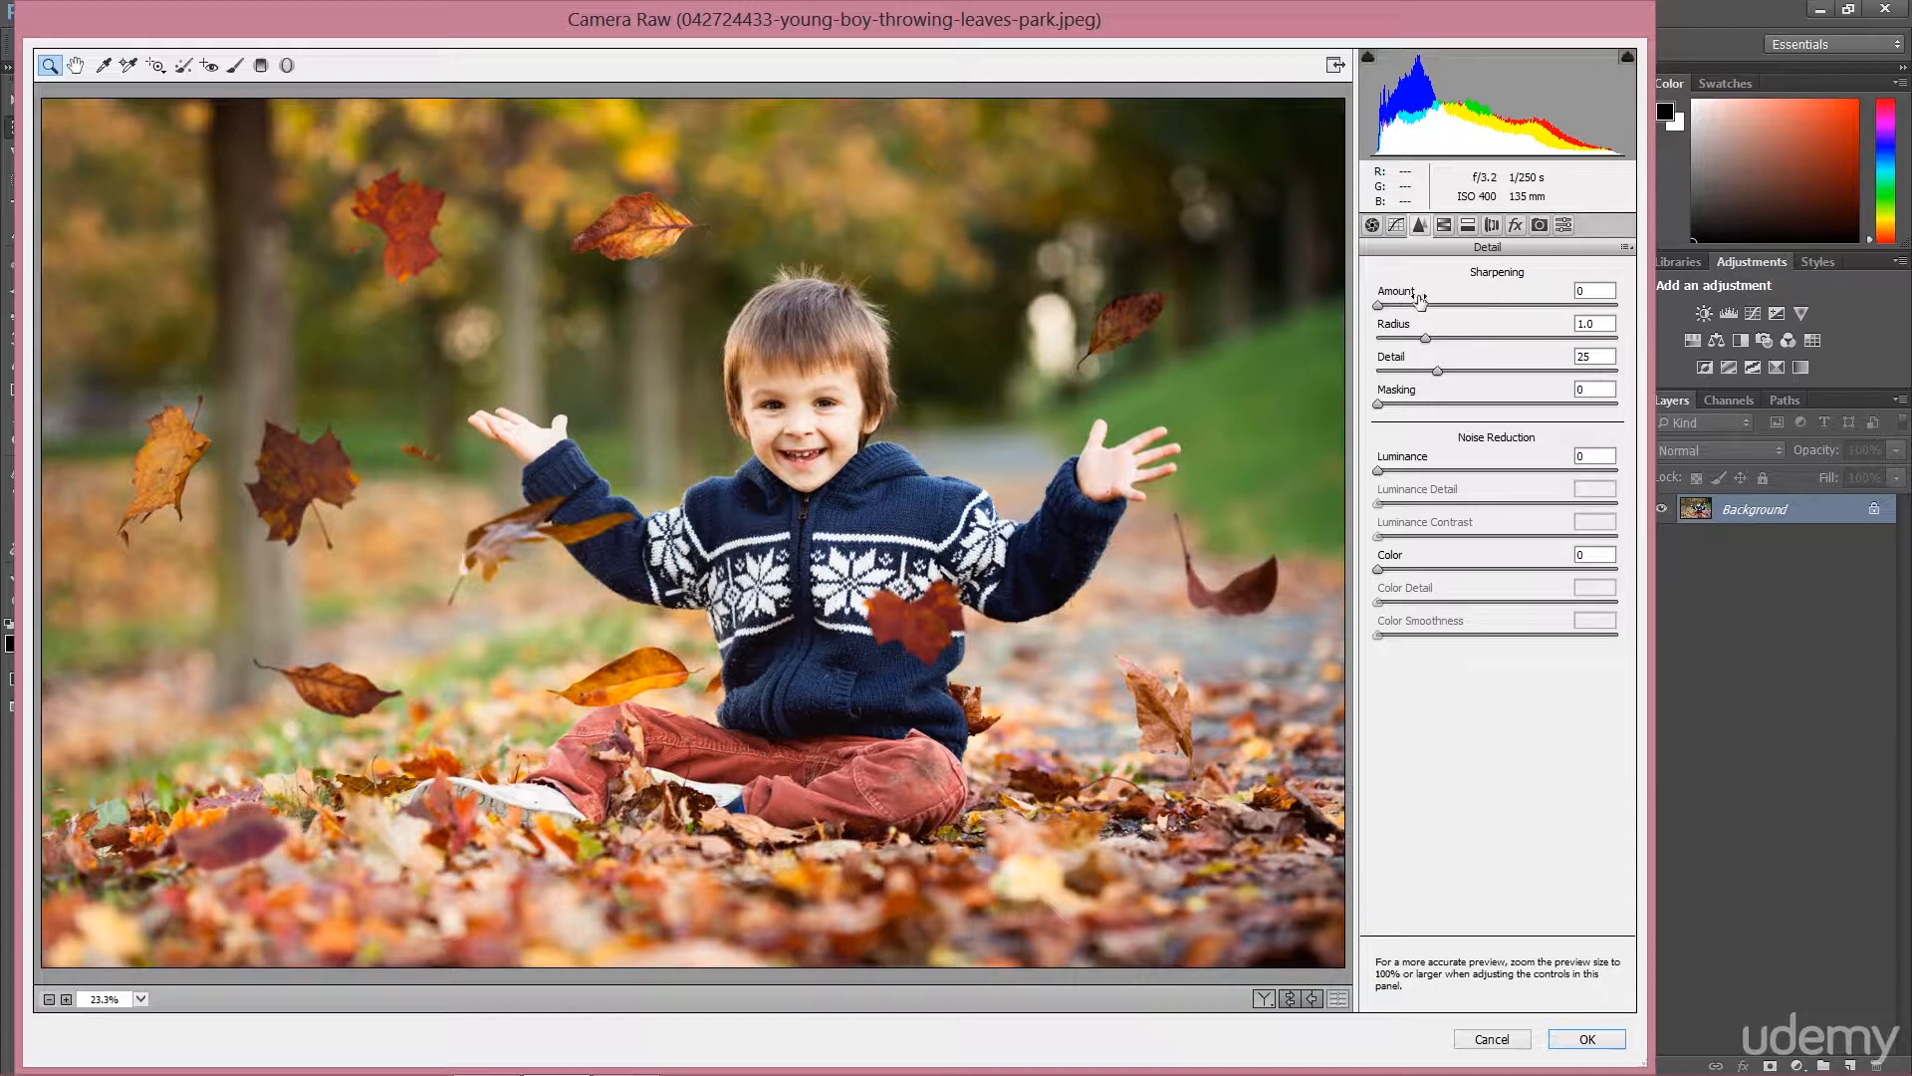
pyautogui.moveTo(1379, 308); pyautogui.dragTo(1412, 301)
pyautogui.moveTo(1587, 295); pyautogui.dragTo(1642, 285)
pyautogui.write('0')
pyautogui.hotkey('ctrl', 'z')
pyautogui.click(928, 540)
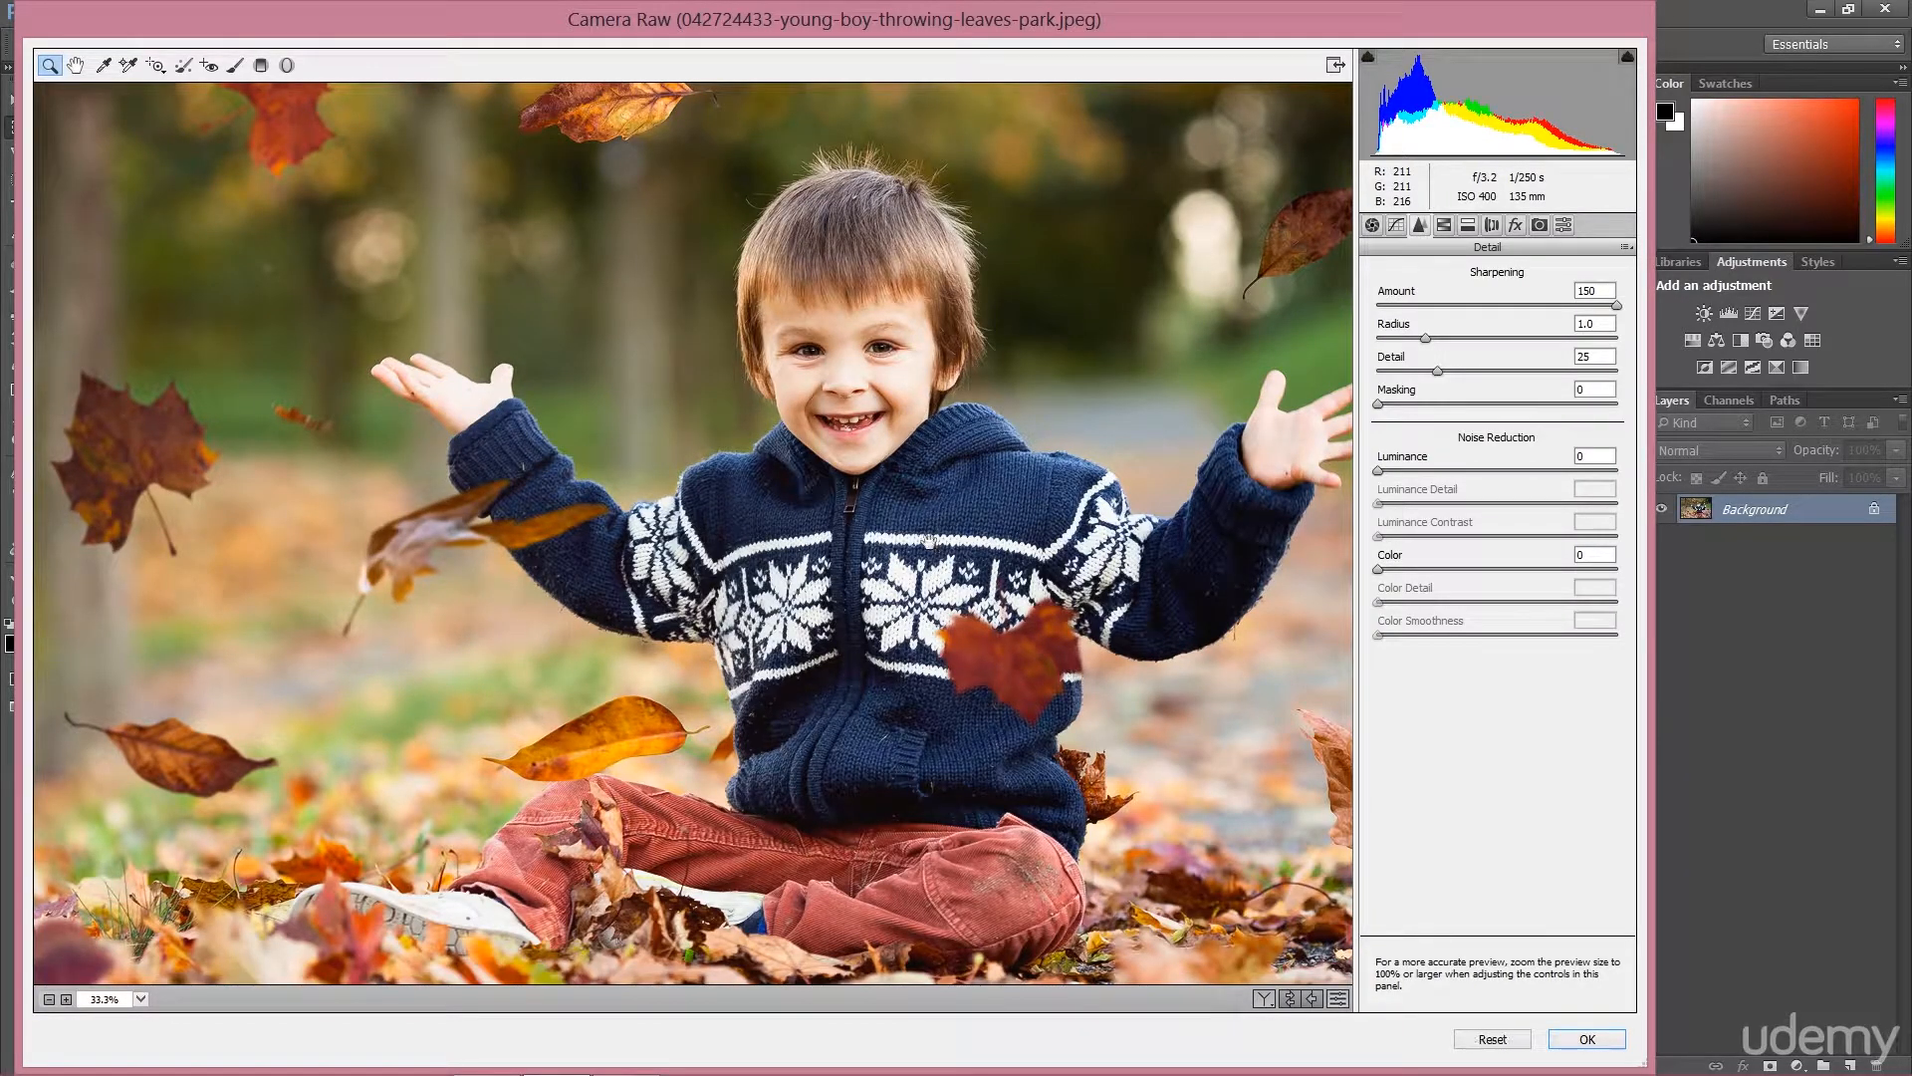
# Compare the photo repeatedly with and without the strong sharpening.
pyautogui.hotkey('ctrl', 'z')
pyautogui.hotkey('ctrl', 'z')
pyautogui.hotkey('ctrl', 'z')
pyautogui.hotkey('ctrl', 'z')
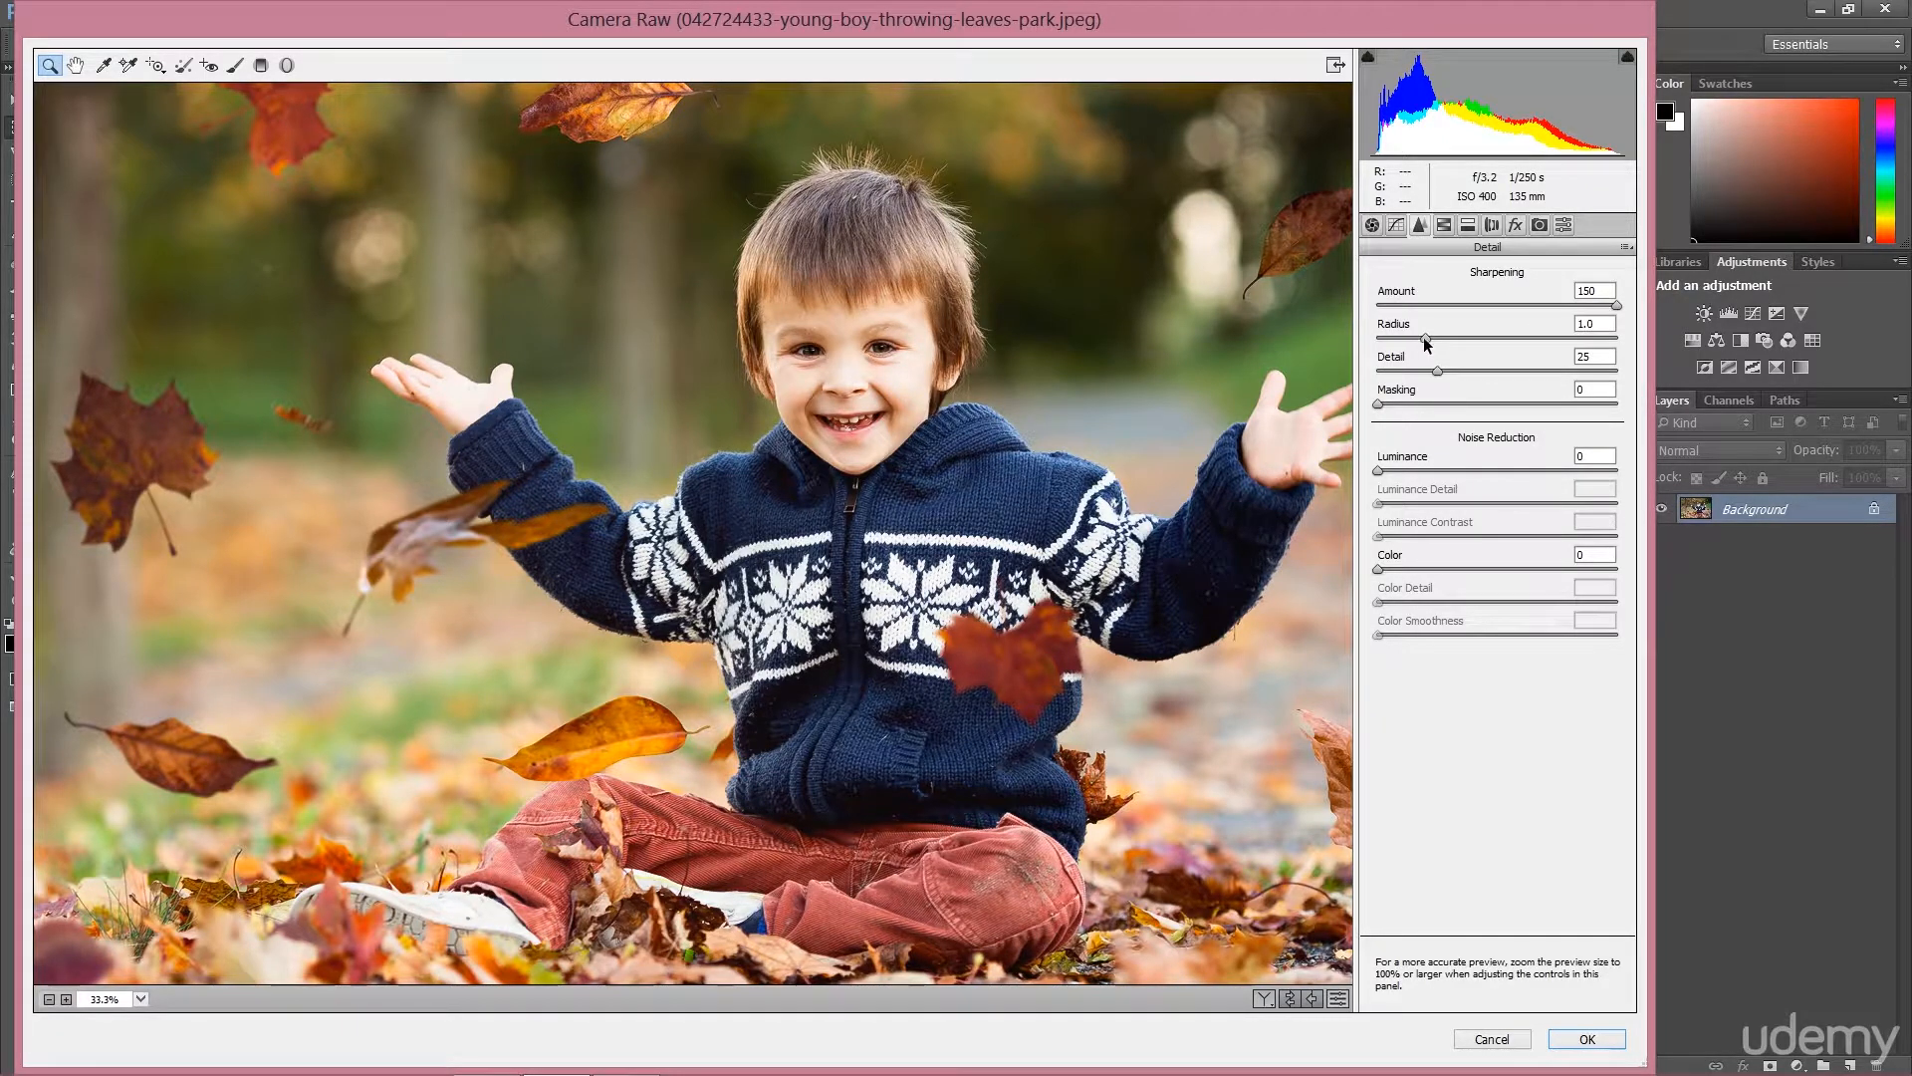
# Compare the photo with the sharpening Radius at its minimum, and raise the Radius to 3.0.
pyautogui.moveTo(1424, 339); pyautogui.dragTo(1377, 340)
pyautogui.press('p')
pyautogui.press('p')
pyautogui.press('p')
pyautogui.press('p')
pyautogui.moveTo(1381, 344); pyautogui.dragTo(1655, 332)
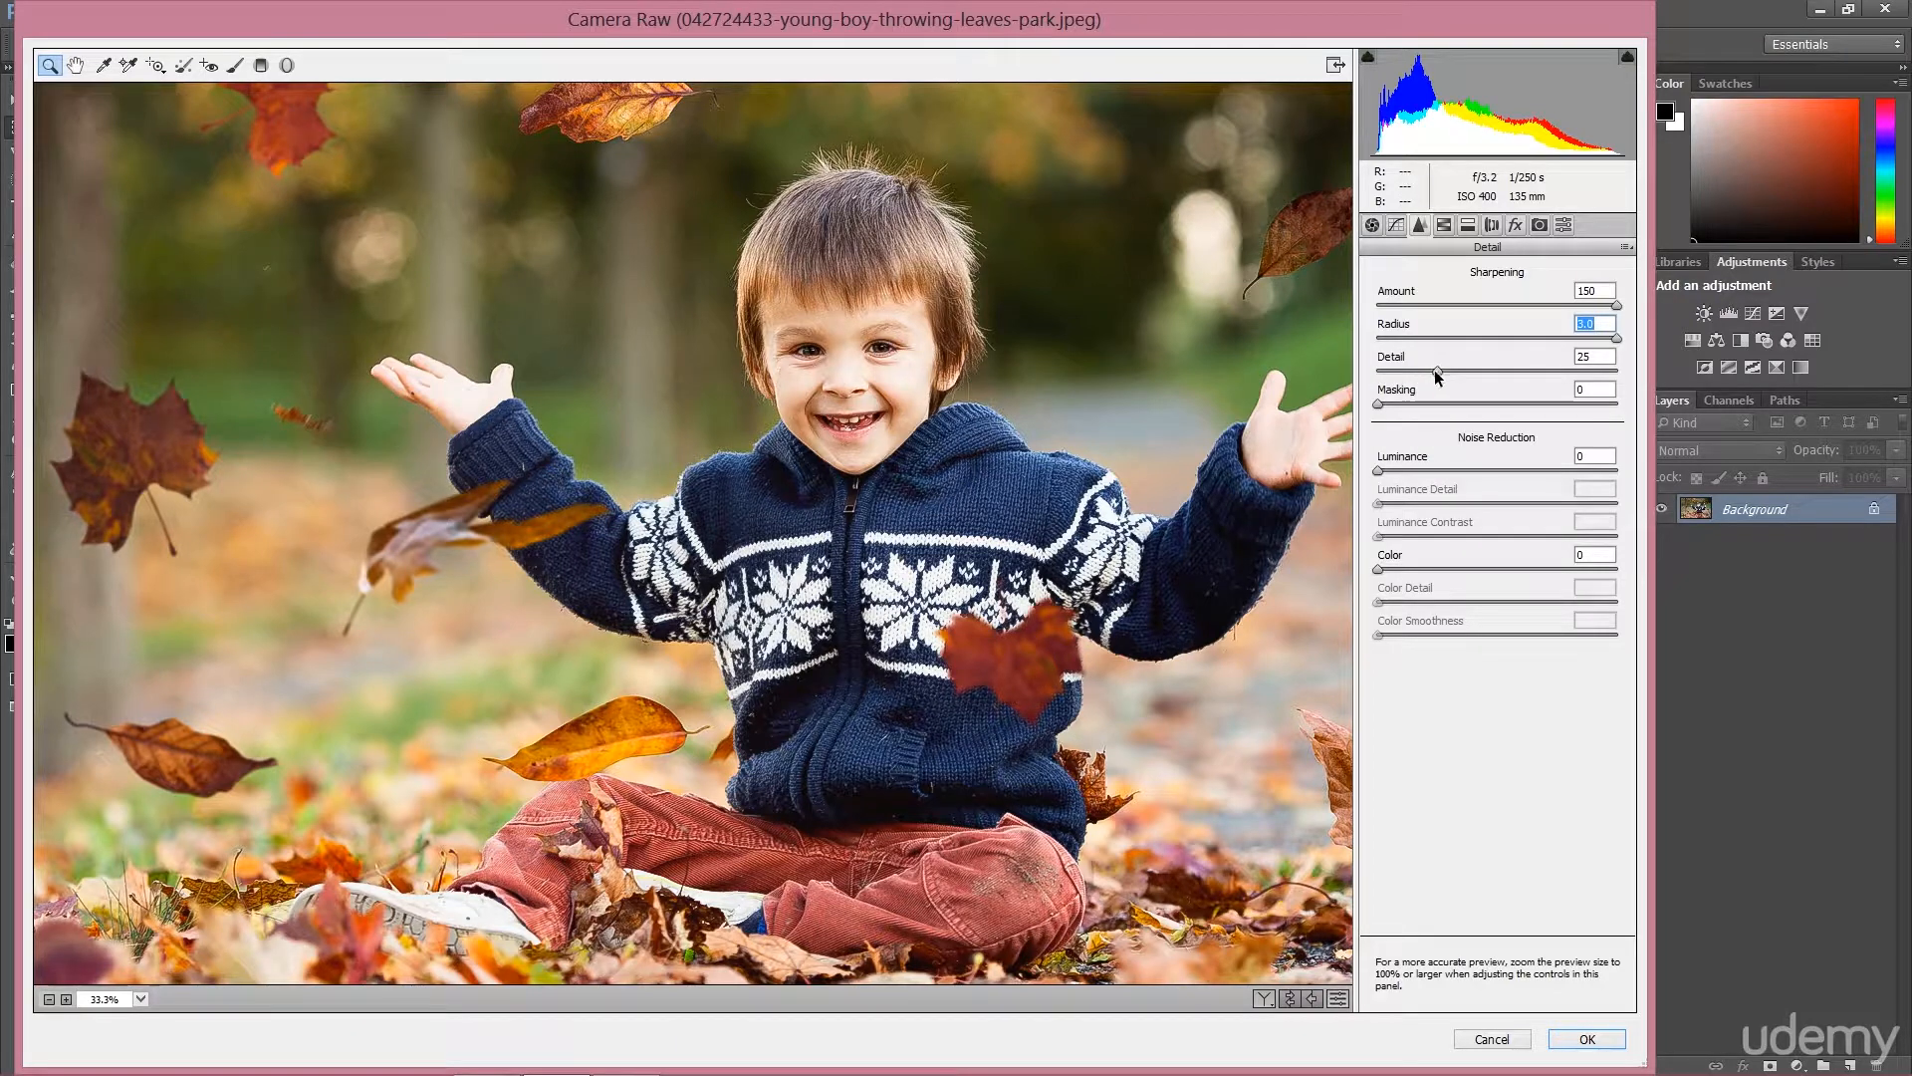
# Lower the sharpening Detail to 0 to compare it with the default settings, and raise it to 100.
pyautogui.moveTo(1437, 372); pyautogui.dragTo(1336, 361)
pyautogui.write('5ppp')
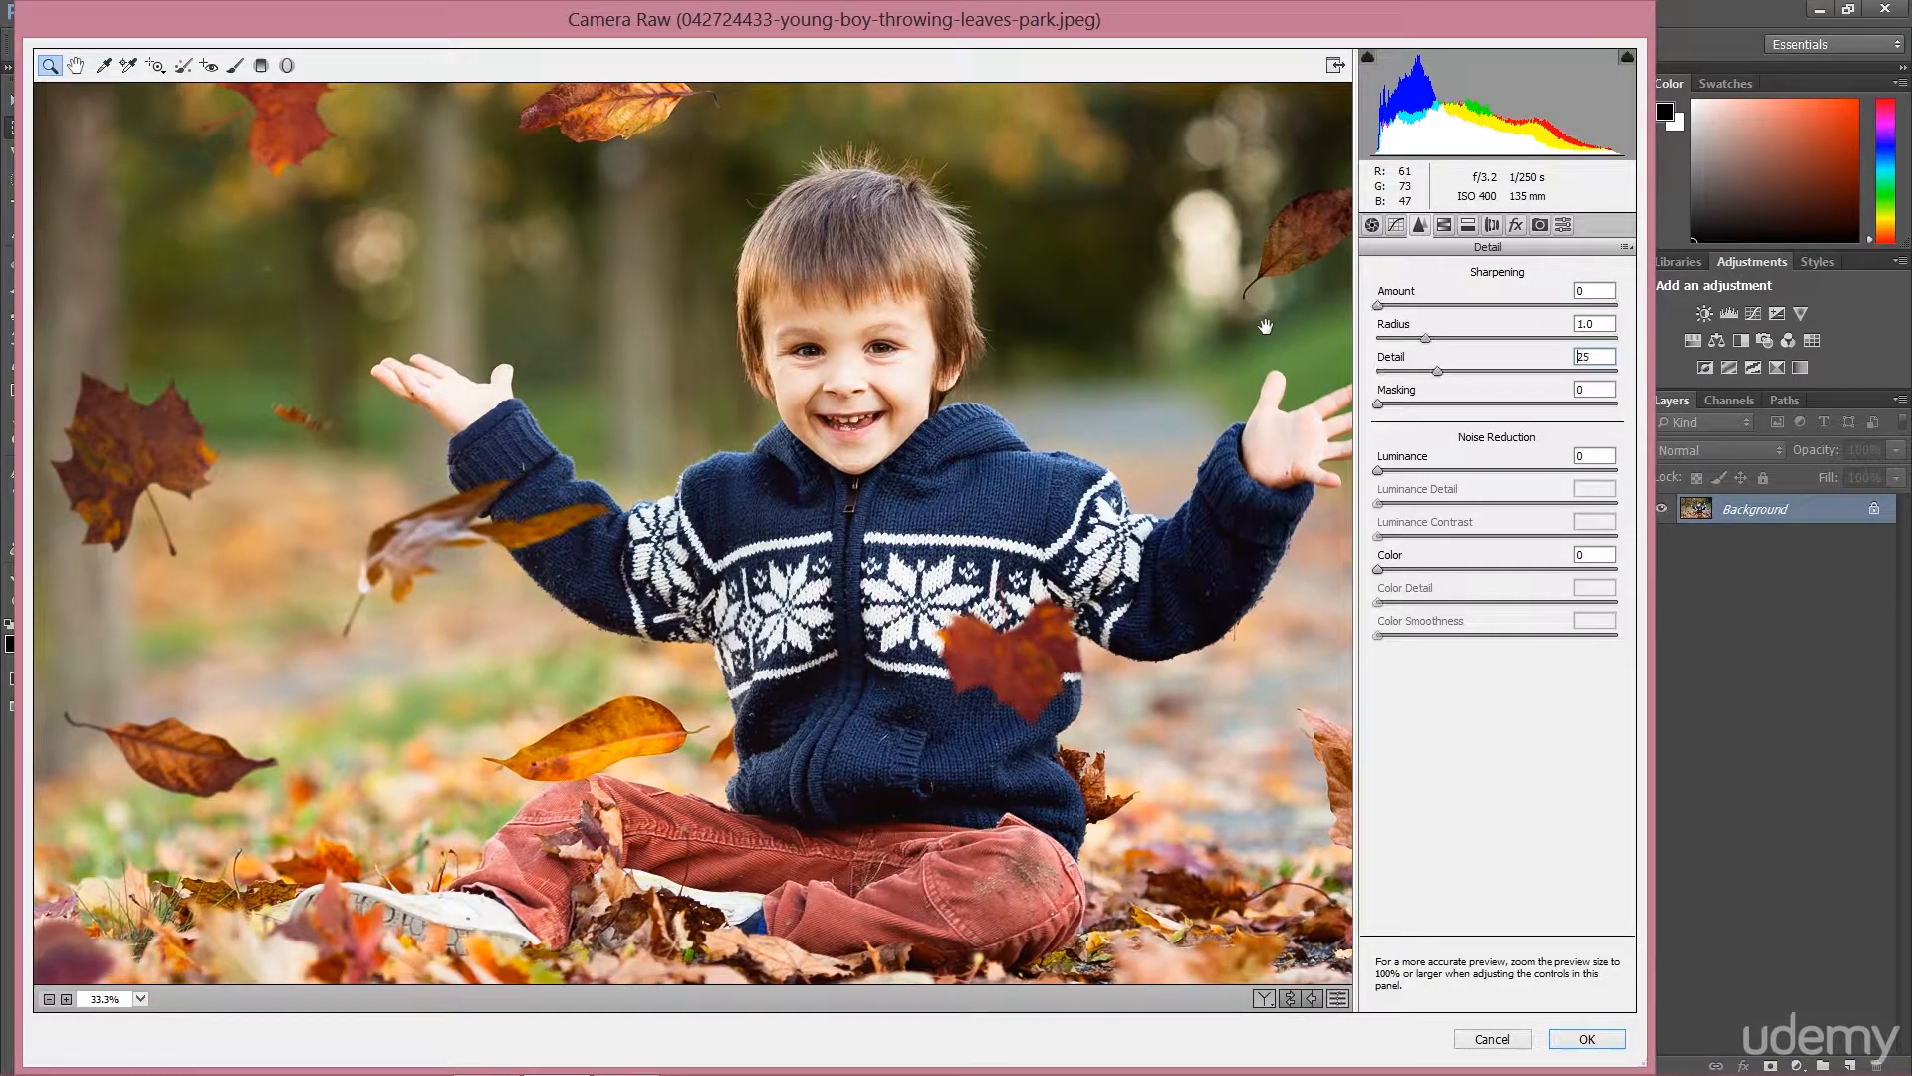
pyautogui.write('ppp')
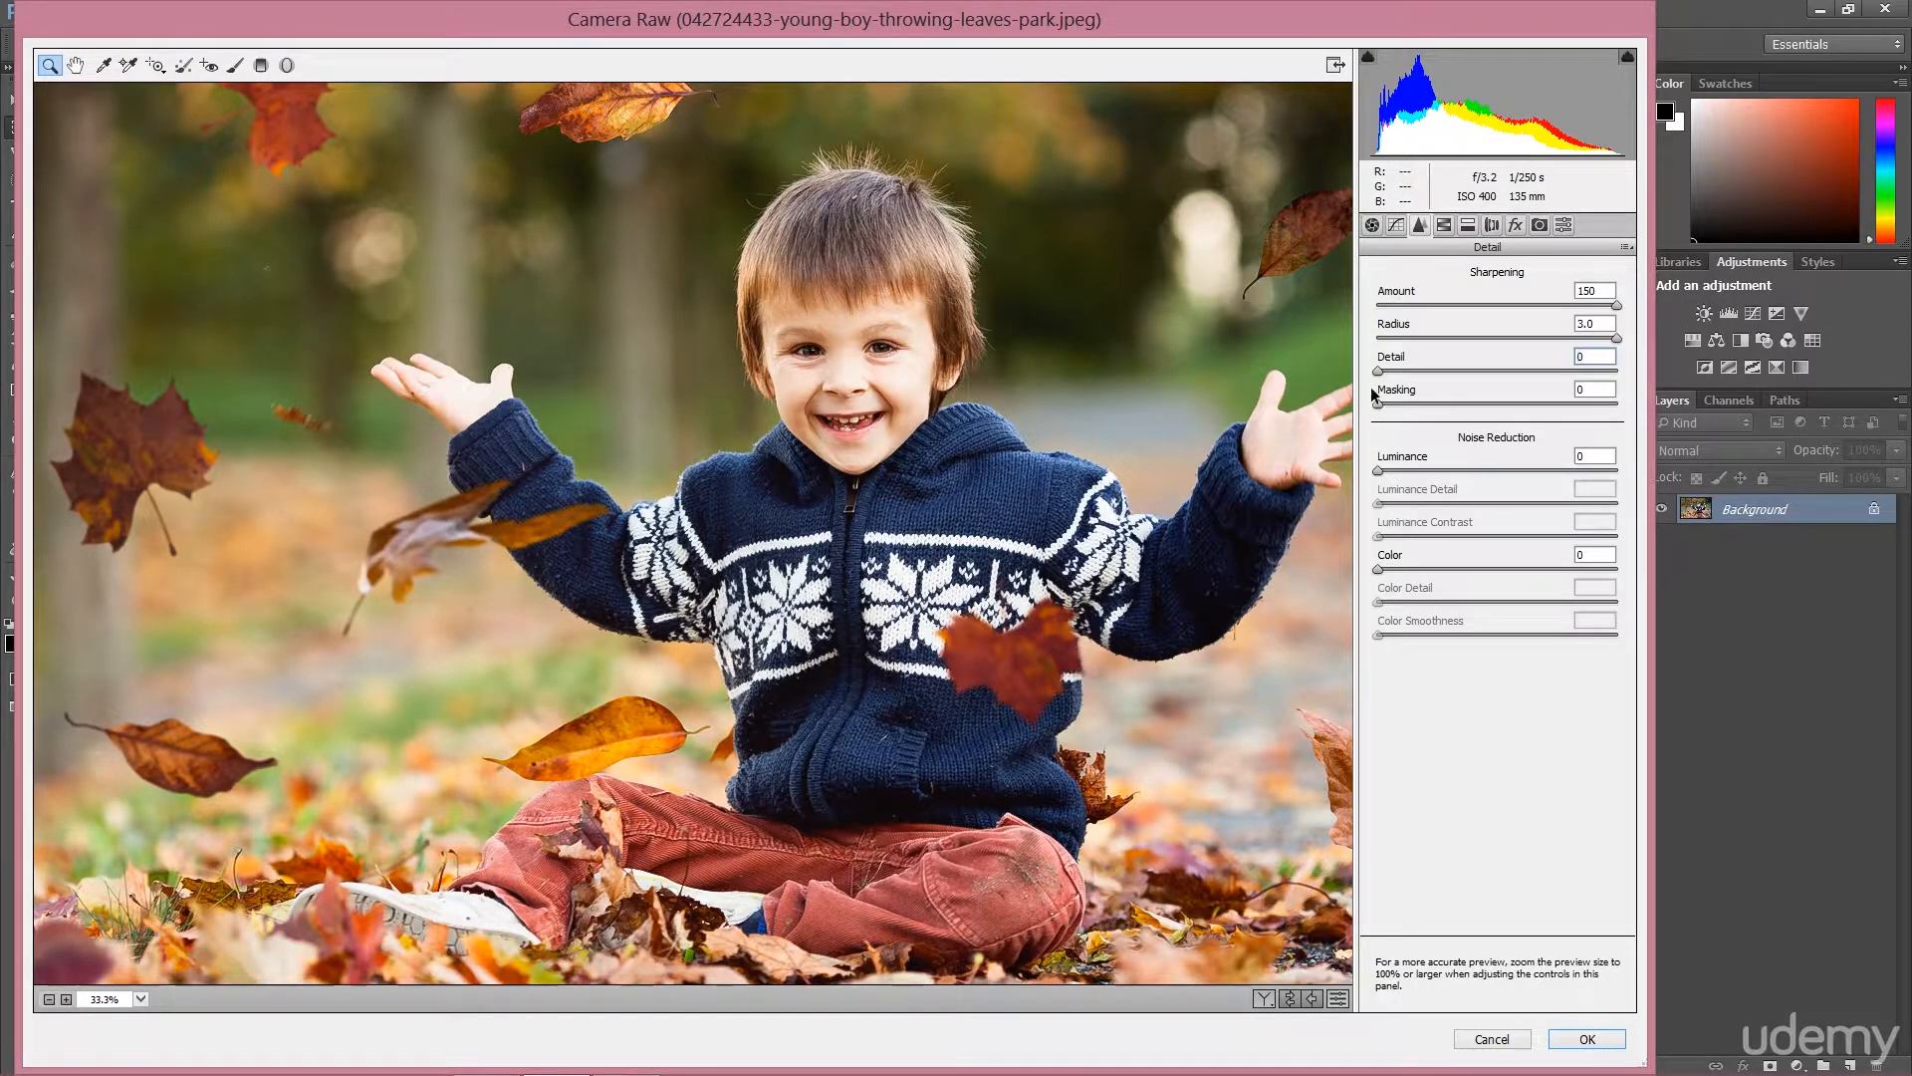
pyautogui.moveTo(1379, 371); pyautogui.dragTo(1456, 371)
pyautogui.moveTo(1577, 337); pyautogui.dragTo(1627, 367)
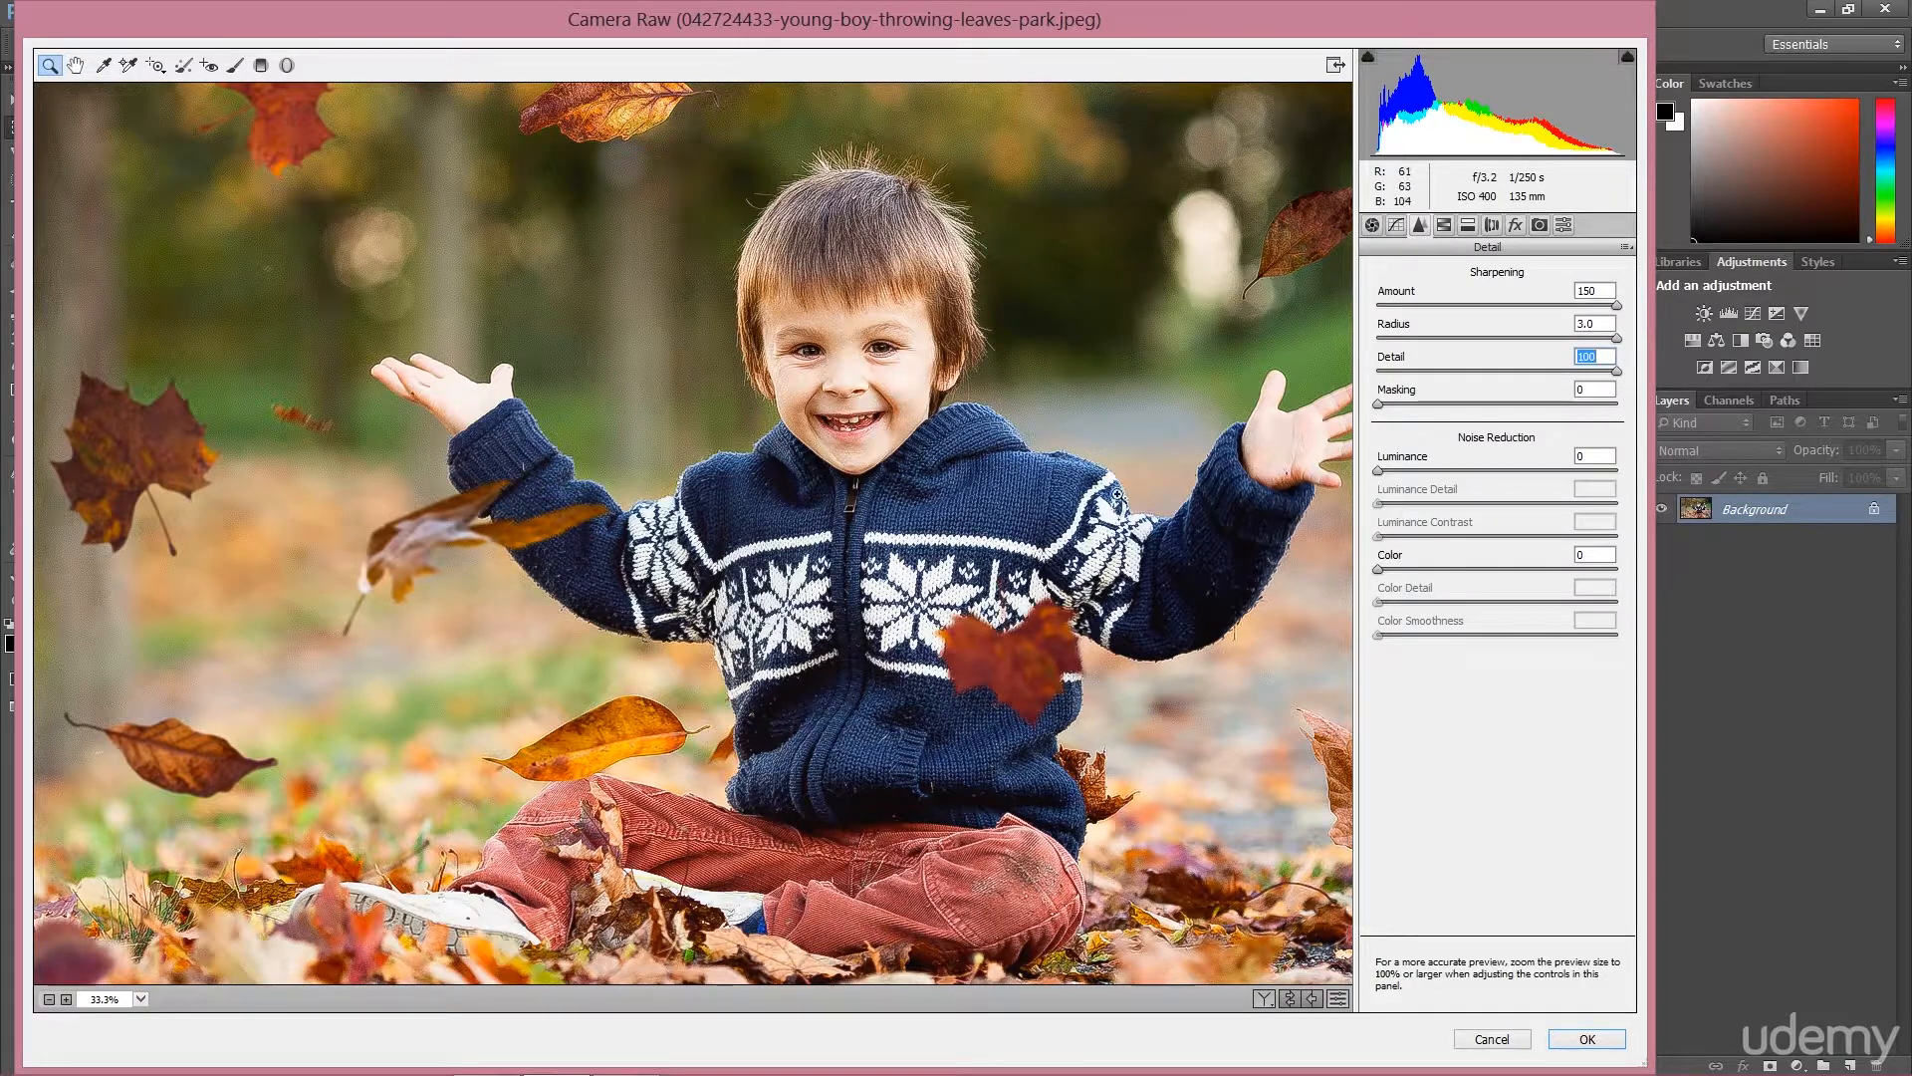
# Raise the sharpening Masking to 100 and compare the photo repeatedly with the Detail settings off and on.
pyautogui.moveTo(1378, 404); pyautogui.dragTo(1608, 381)
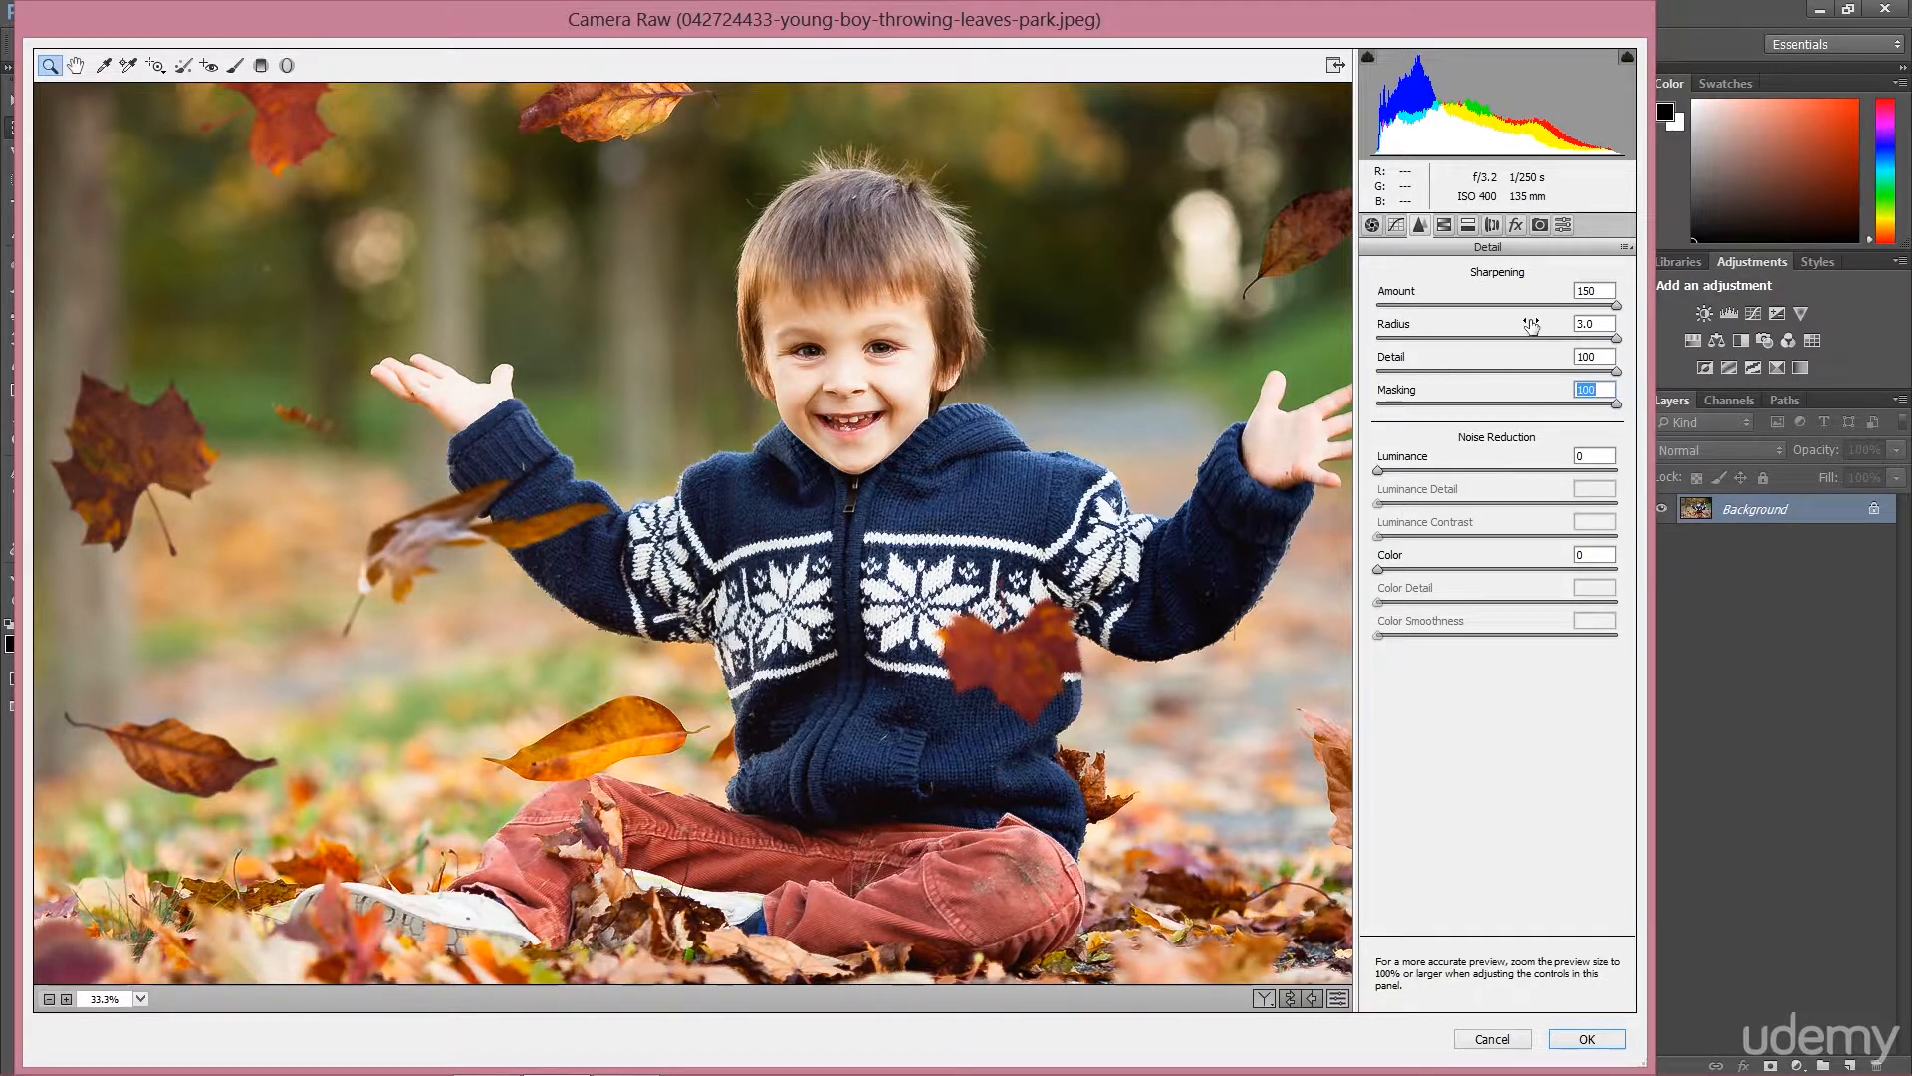
pyautogui.hotkey('ctrl', 'alt', 'p')
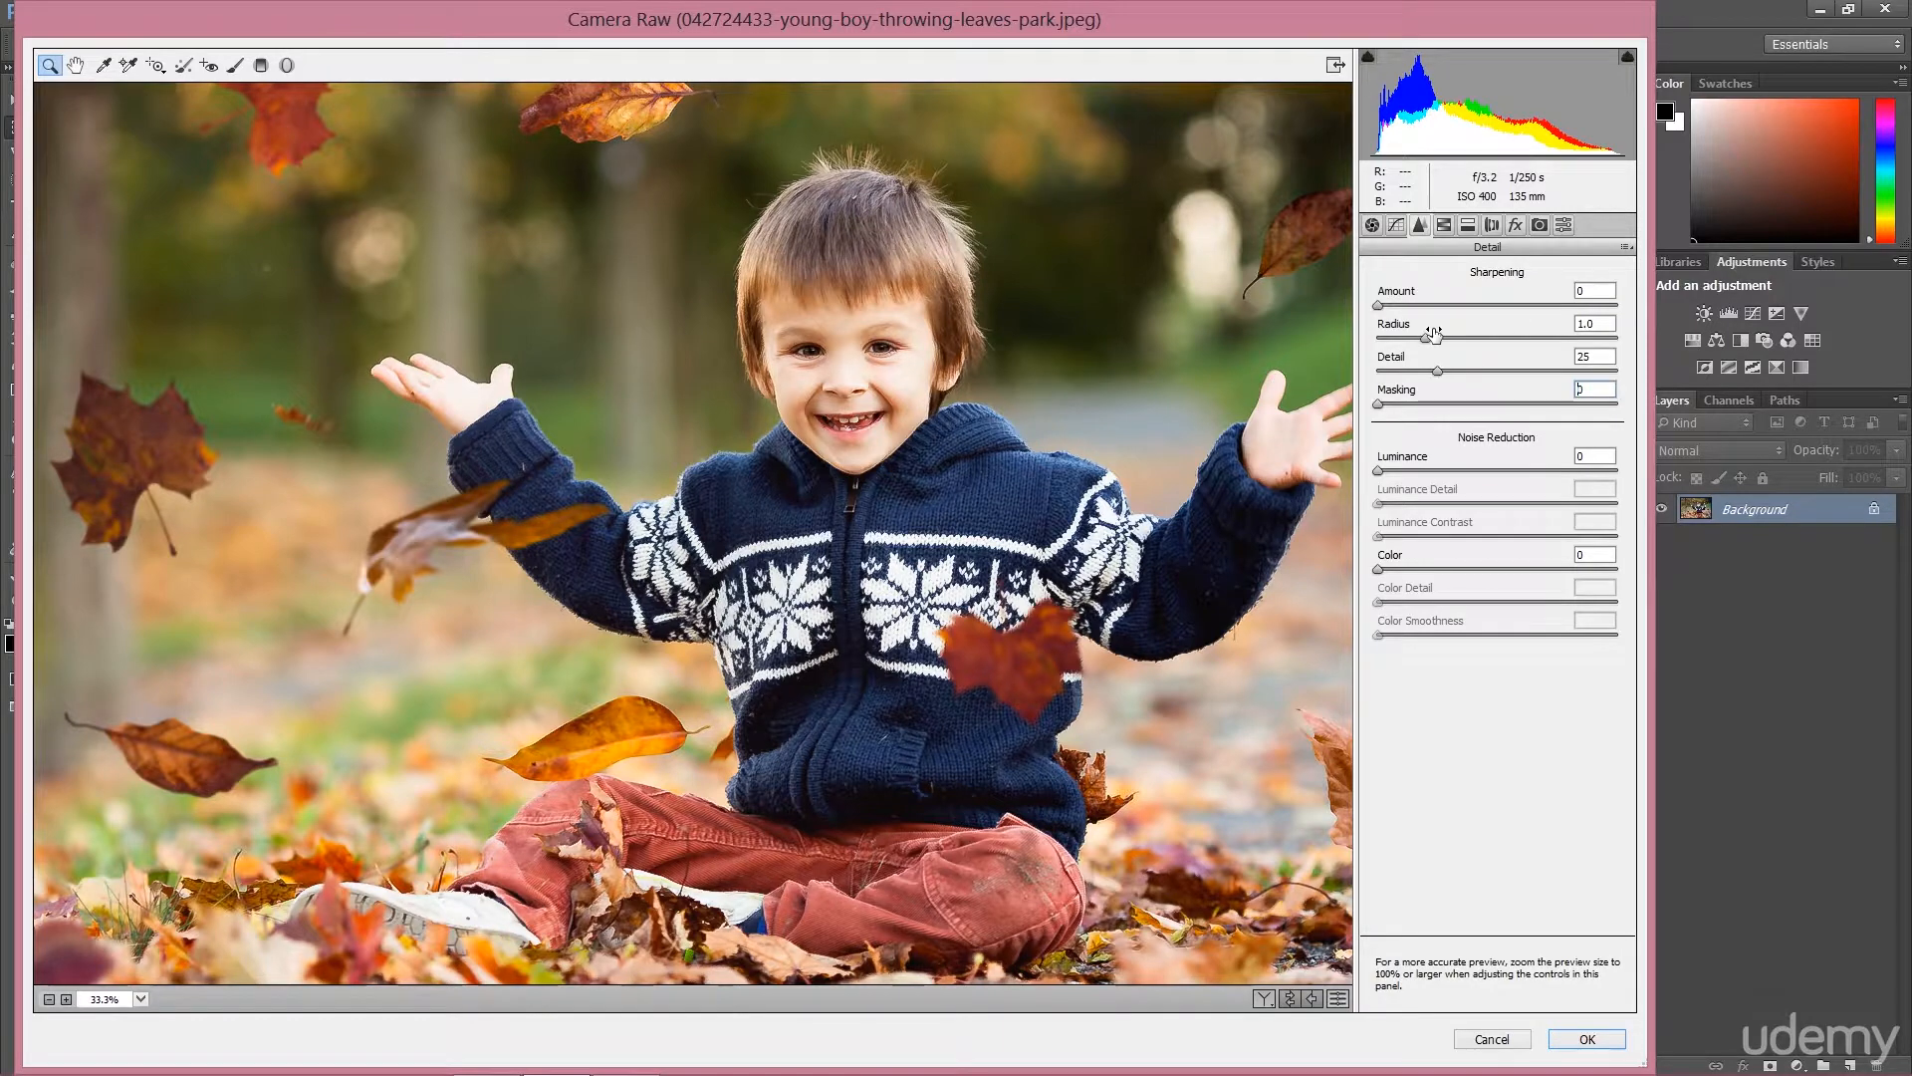
pyautogui.hotkey('ctrl', 'alt', 'p')
pyautogui.hotkey('ctrl', 'alt', 'p')
pyautogui.hotkey('ctrl', 'alt', 'p')
pyautogui.hotkey('ctrl', 'alt', 'p')
pyautogui.hotkey('ctrl', 'alt', 'p')
pyautogui.hotkey('ctrl', 'alt', 'p')
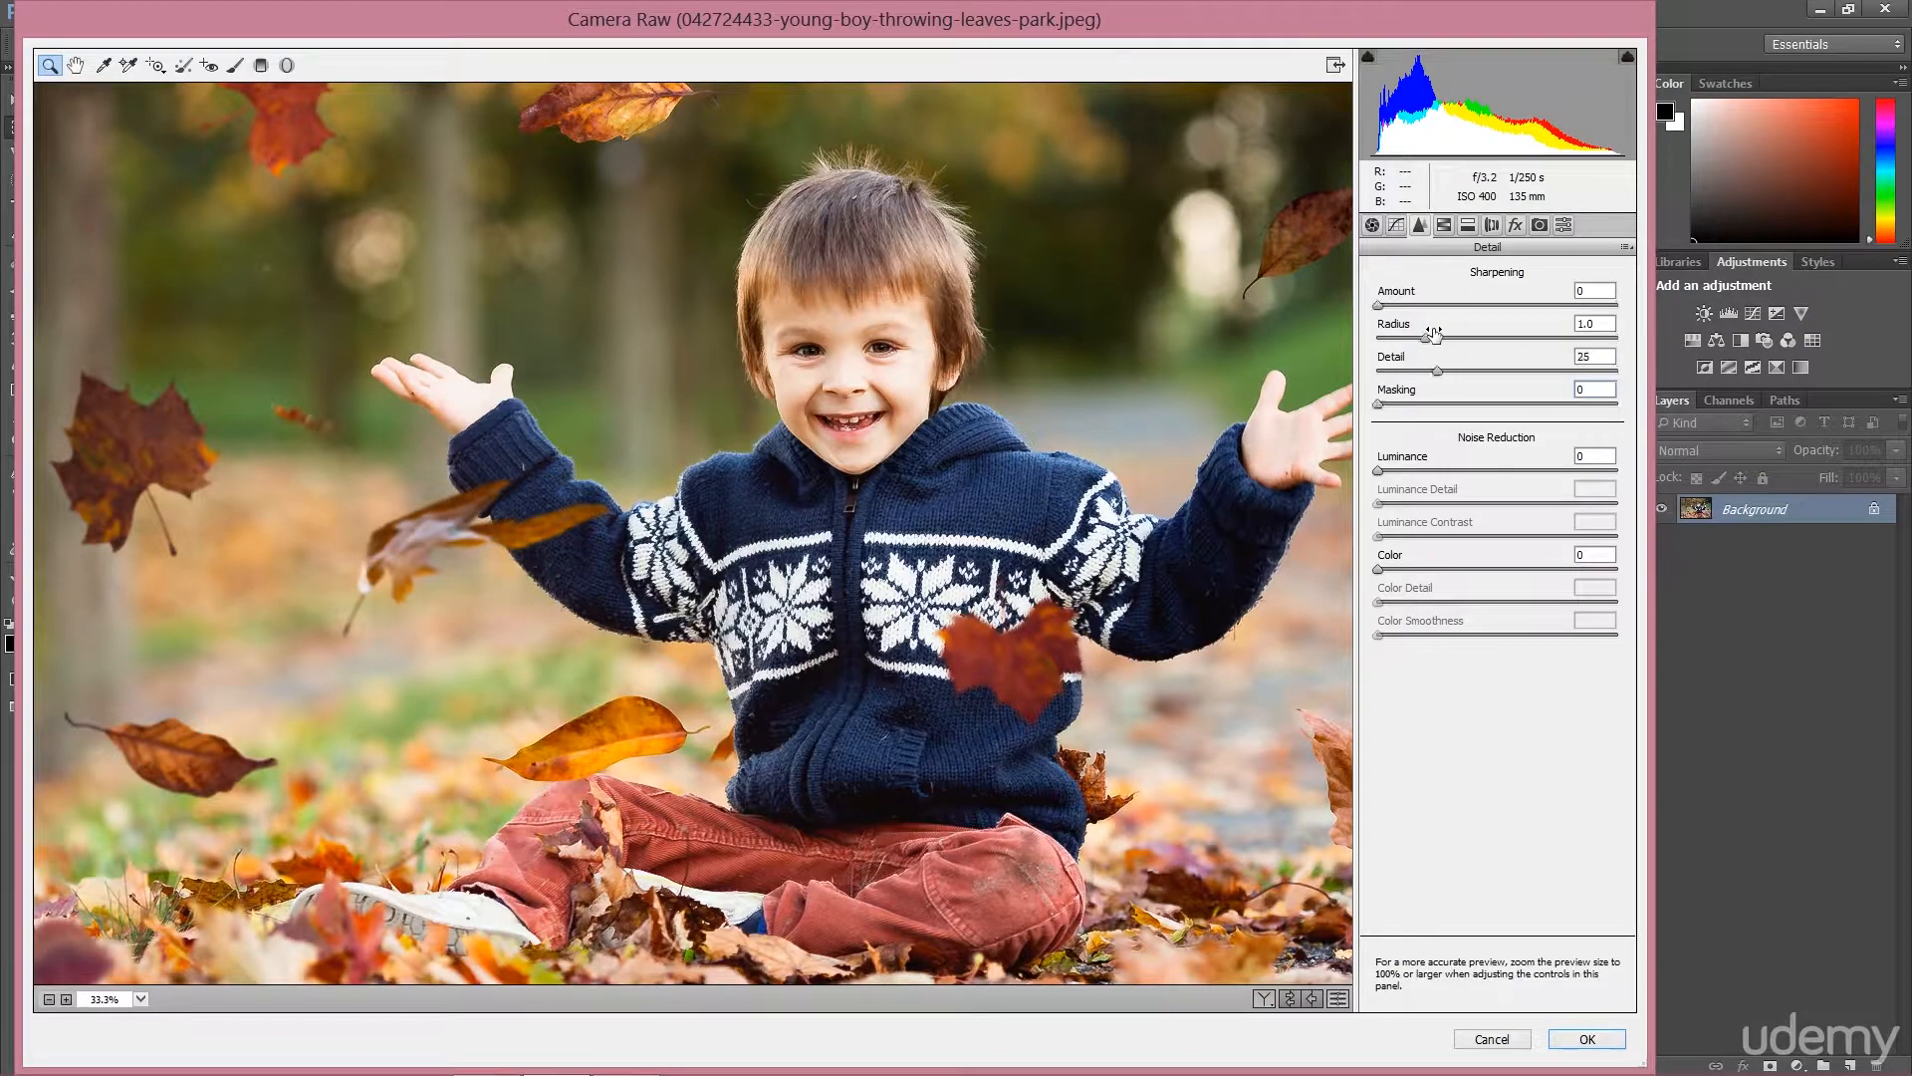
pyautogui.hotkey('ctrl', 'alt', 'p')
pyautogui.hotkey('ctrl', 'alt', 'p')
pyautogui.hotkey('ctrl', 'alt', 'p')
pyautogui.hotkey('ctrl', 'alt', 'p')
pyautogui.hotkey('ctrl', 'alt', 'p')
# Set the sharpening Masking to 89, inspect the boy's face at 100%, and lower the Masking to 0.
pyautogui.moveTo(1532, 402)
pyautogui.mouseDown()
pyautogui.moveTo(1434, 401)
pyautogui.moveTo(1528, 394)
pyautogui.mouseUp()
pyautogui.moveTo(1560, 408); pyautogui.dragTo(1589, 406)
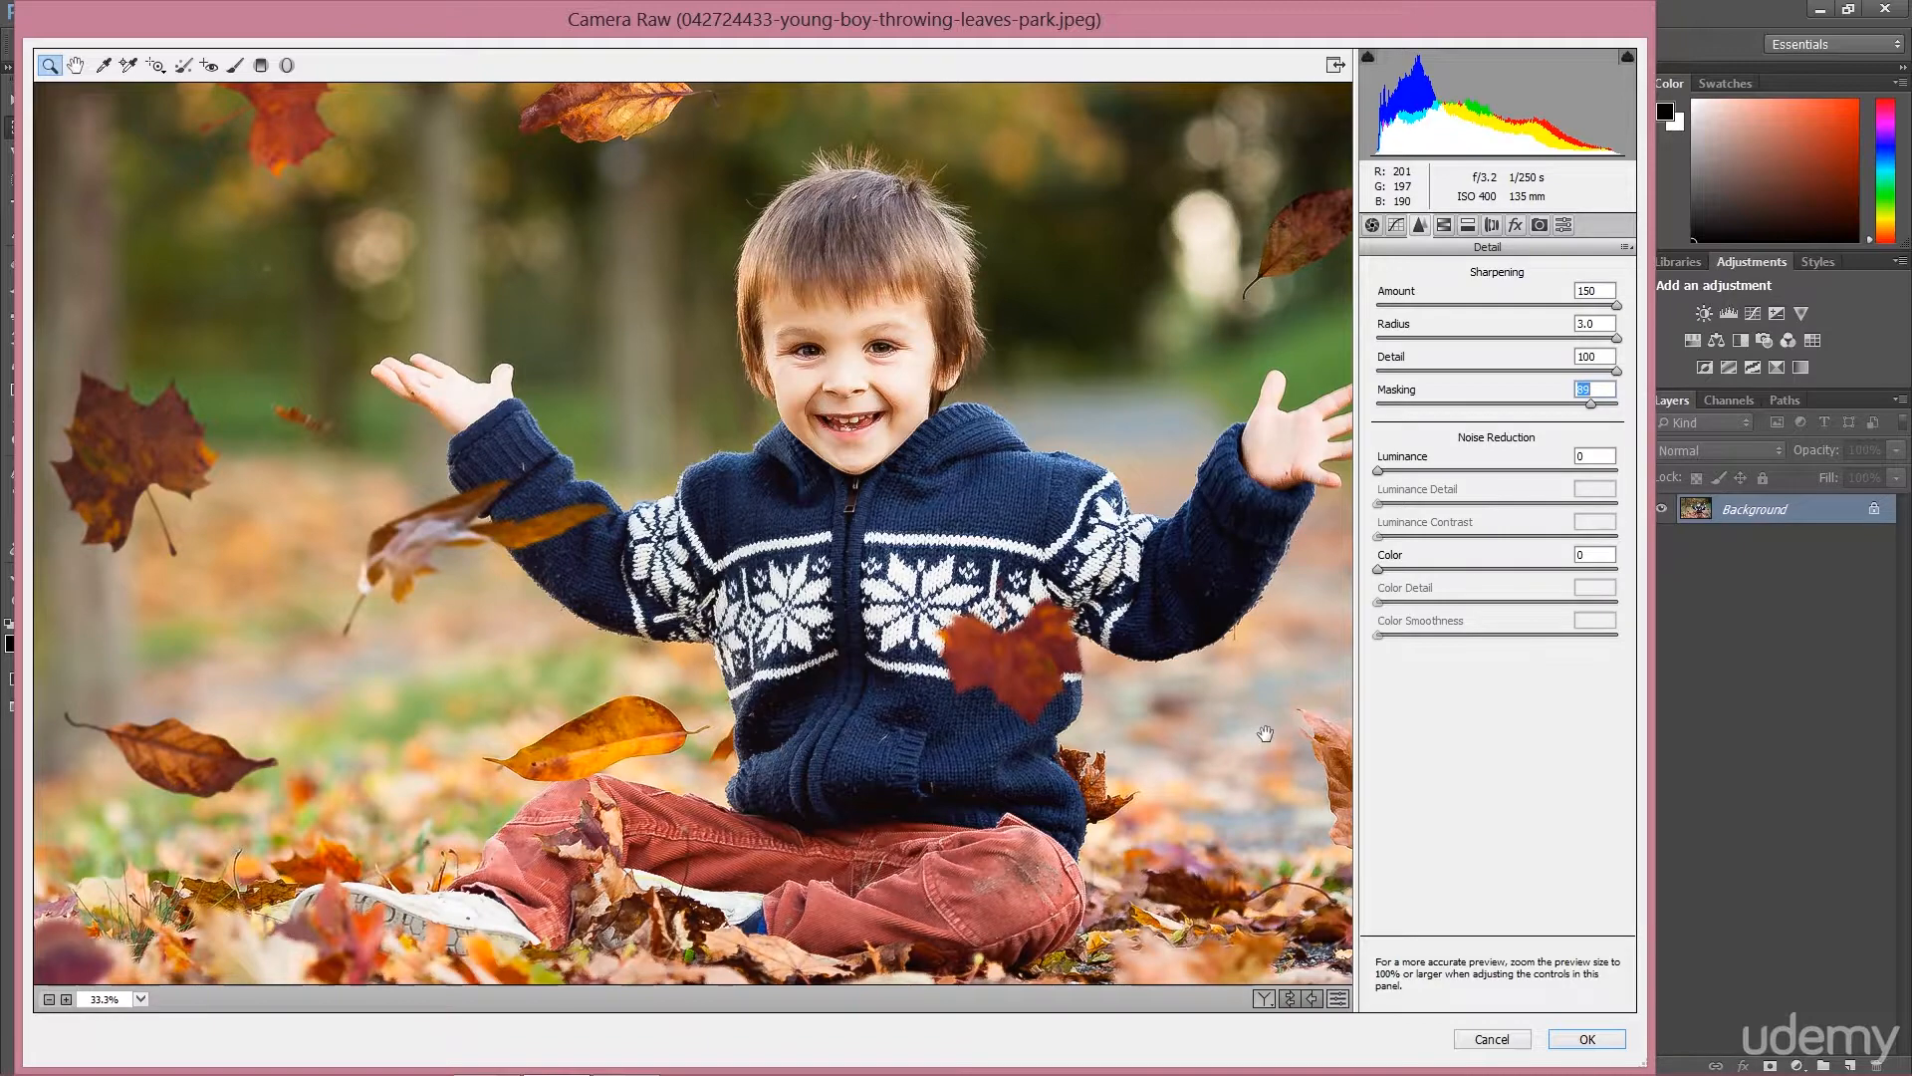
pyautogui.hotkey('ctrl', '+')
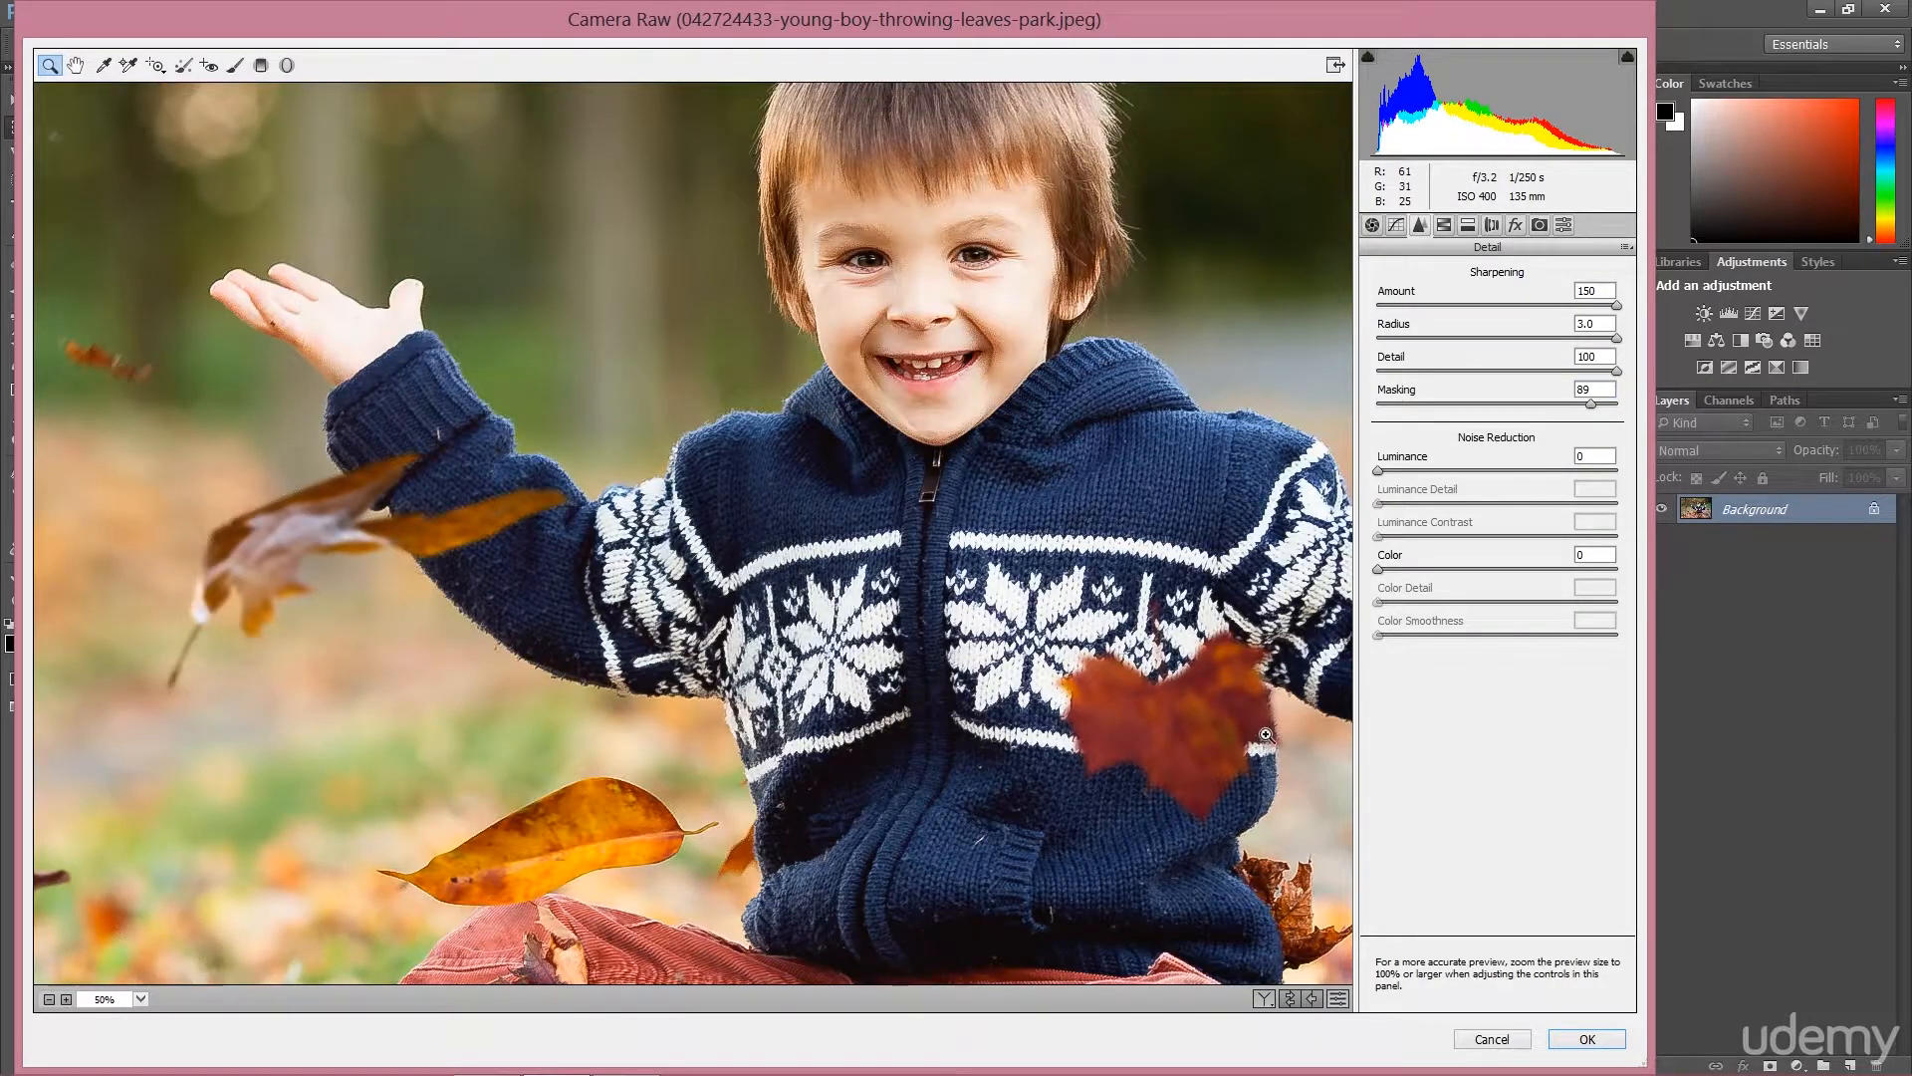
pyautogui.hotkey('ctrl', '+')
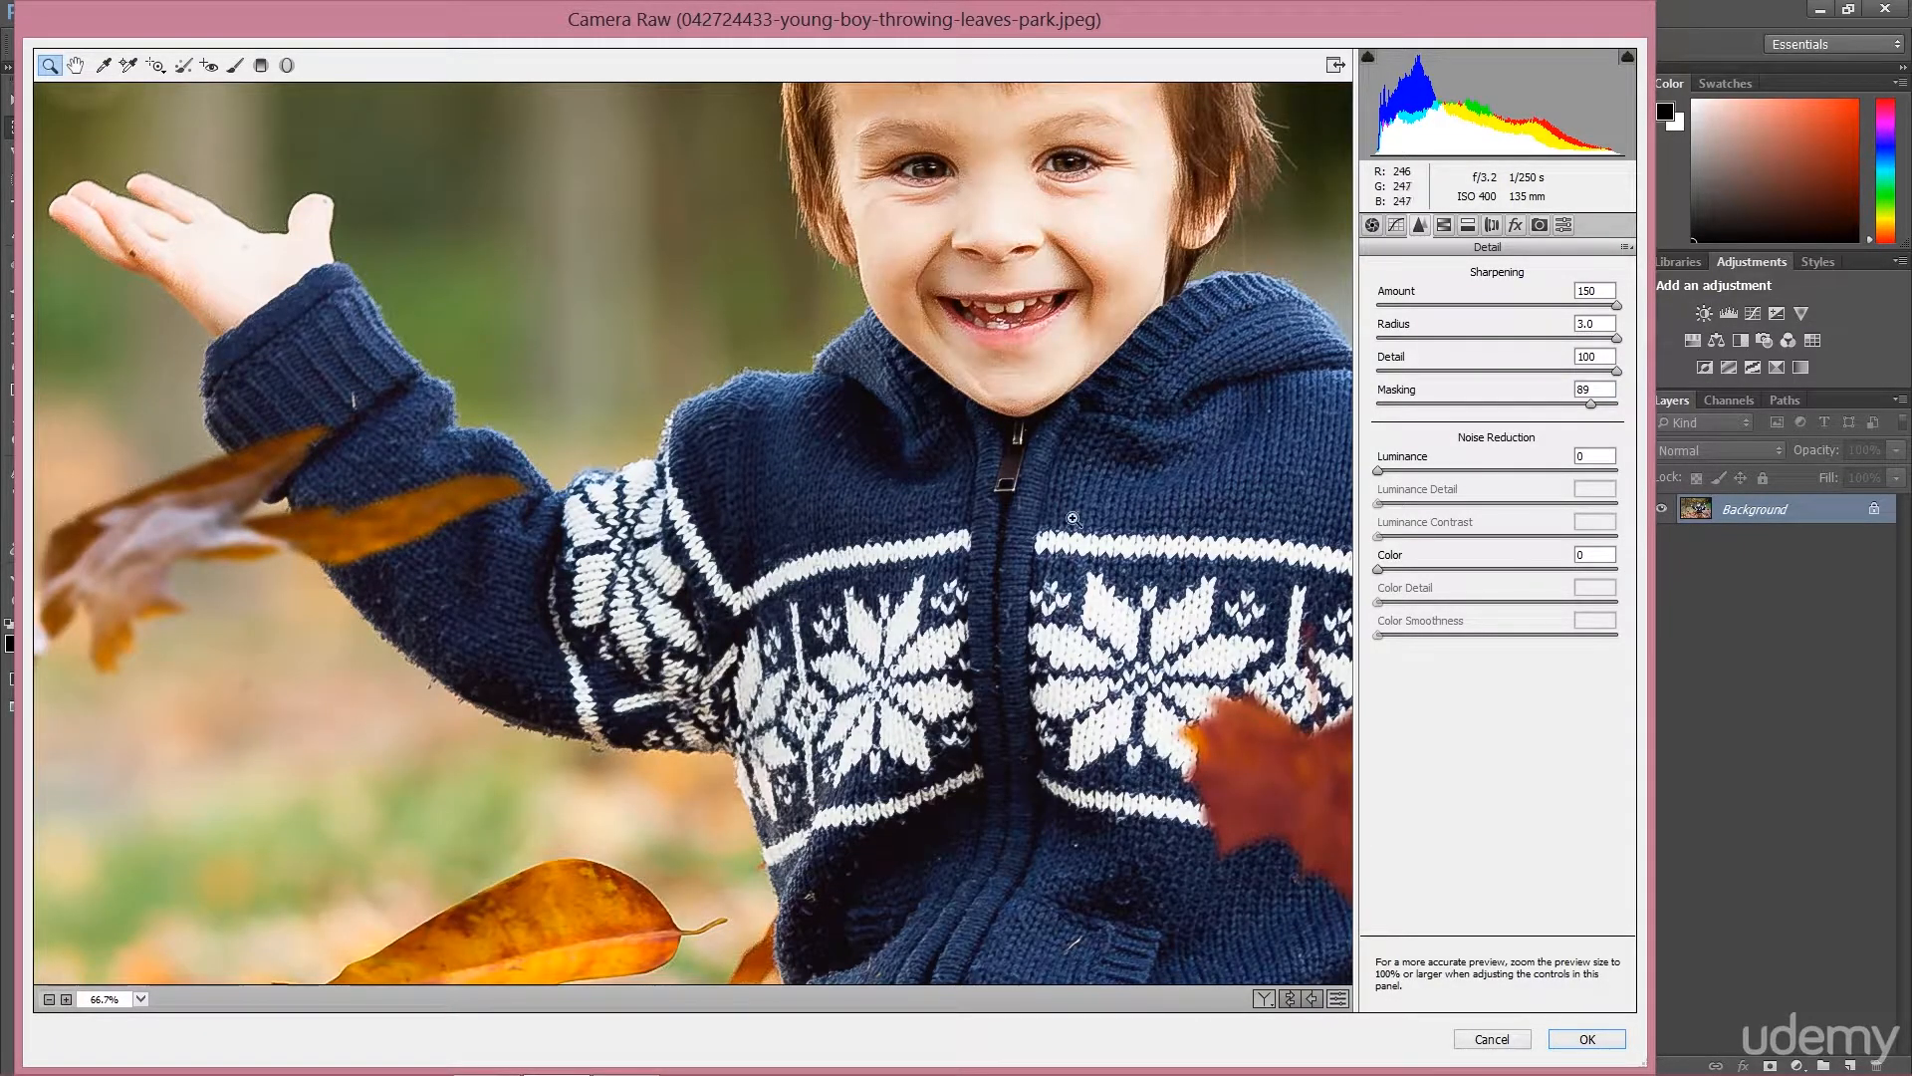
pyautogui.moveTo(1095, 405); pyautogui.dragTo(717, 788)
pyautogui.hotkey('ctrl', '+')
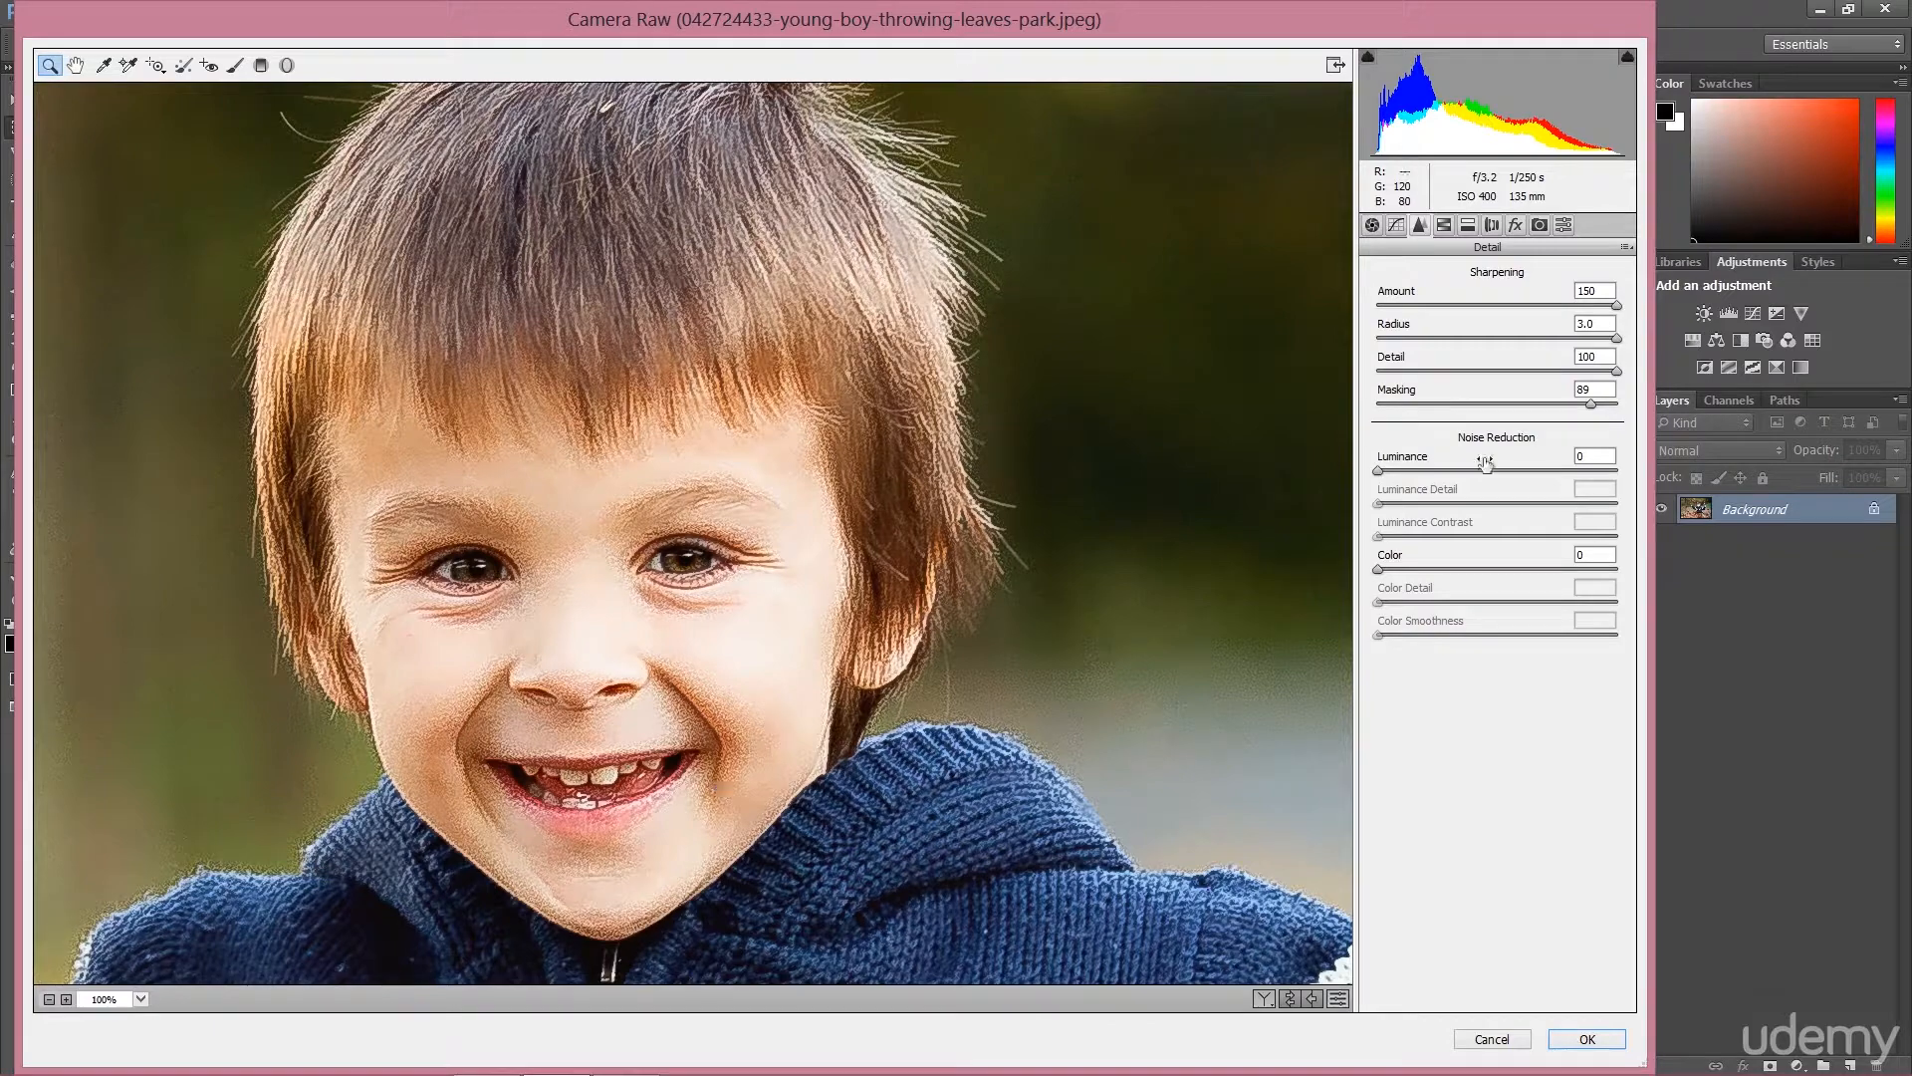
pyautogui.moveTo(1525, 403); pyautogui.dragTo(1373, 423)
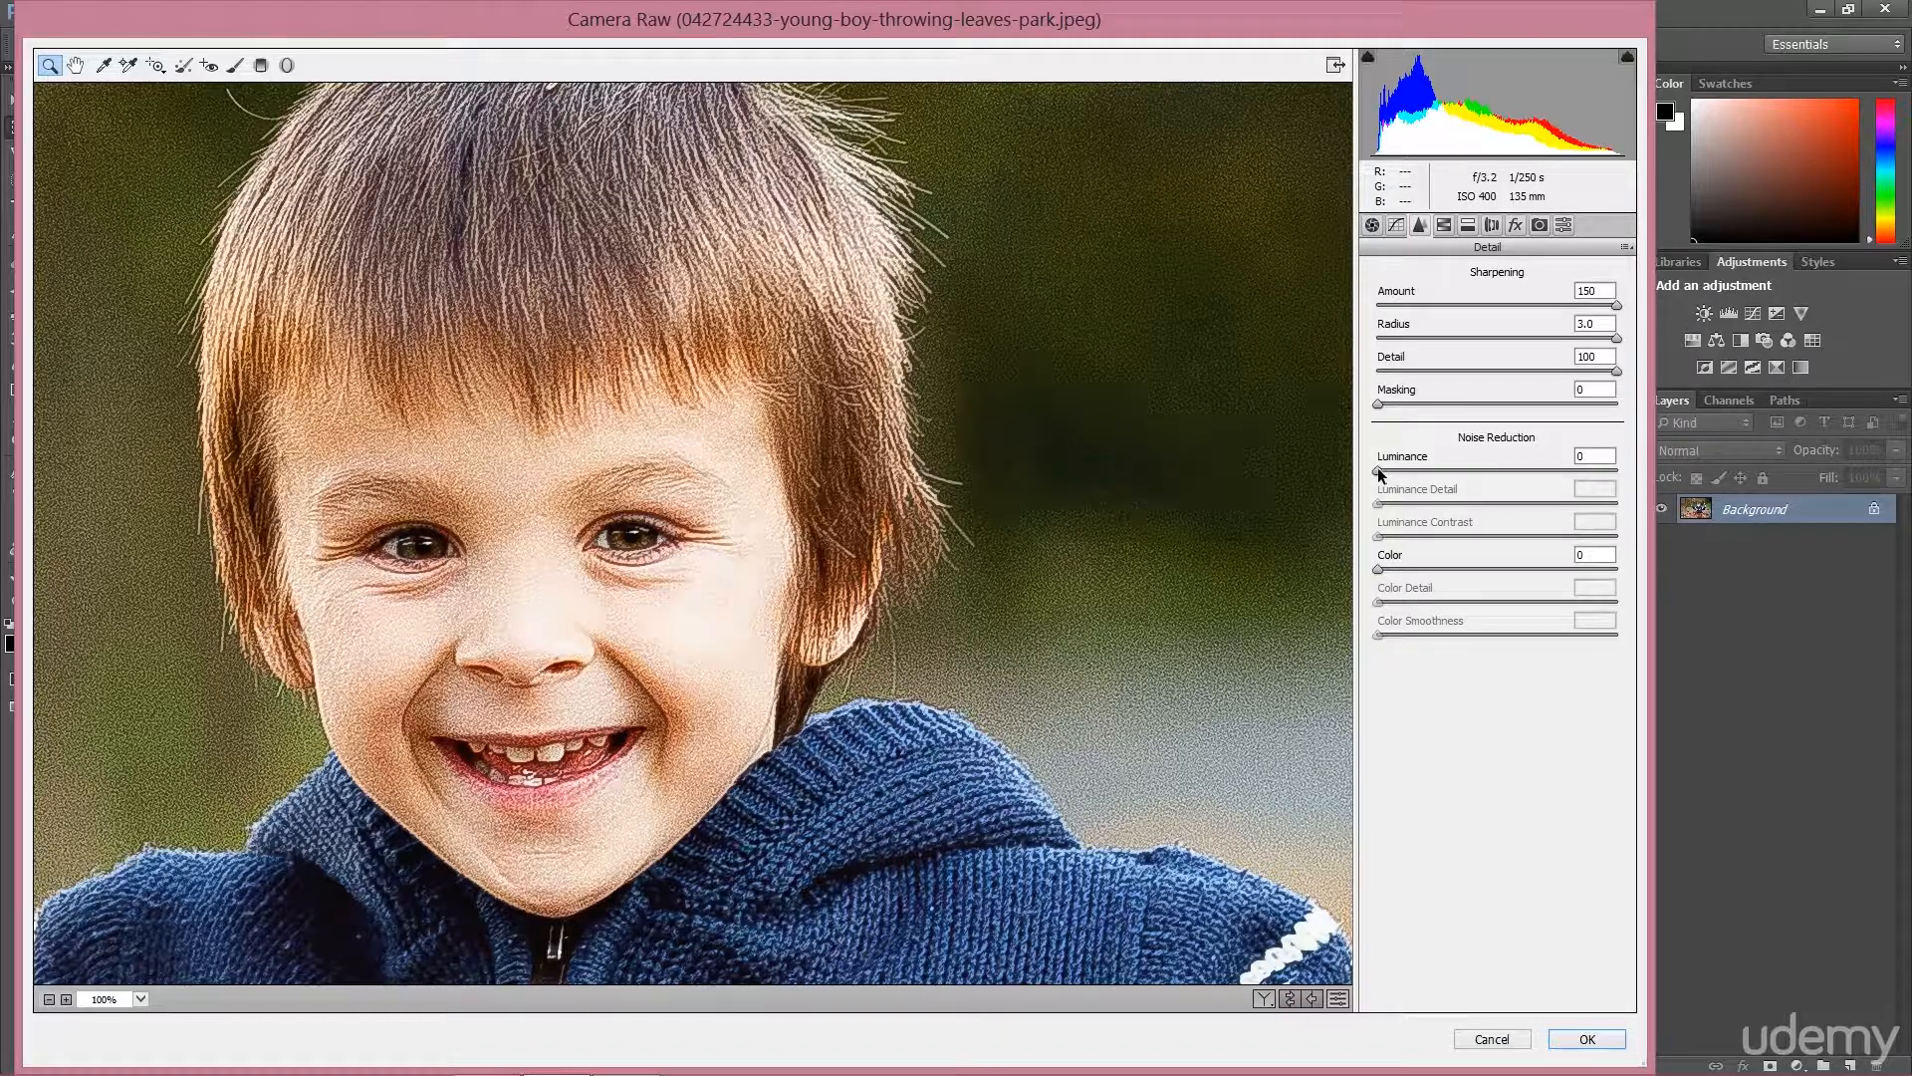
# Set the Luminance noise reduction to 70, try low and high Luminance Detail values, and set Luminance Detail to 40.
pyautogui.moveTo(1377, 469); pyautogui.dragTo(1547, 468)
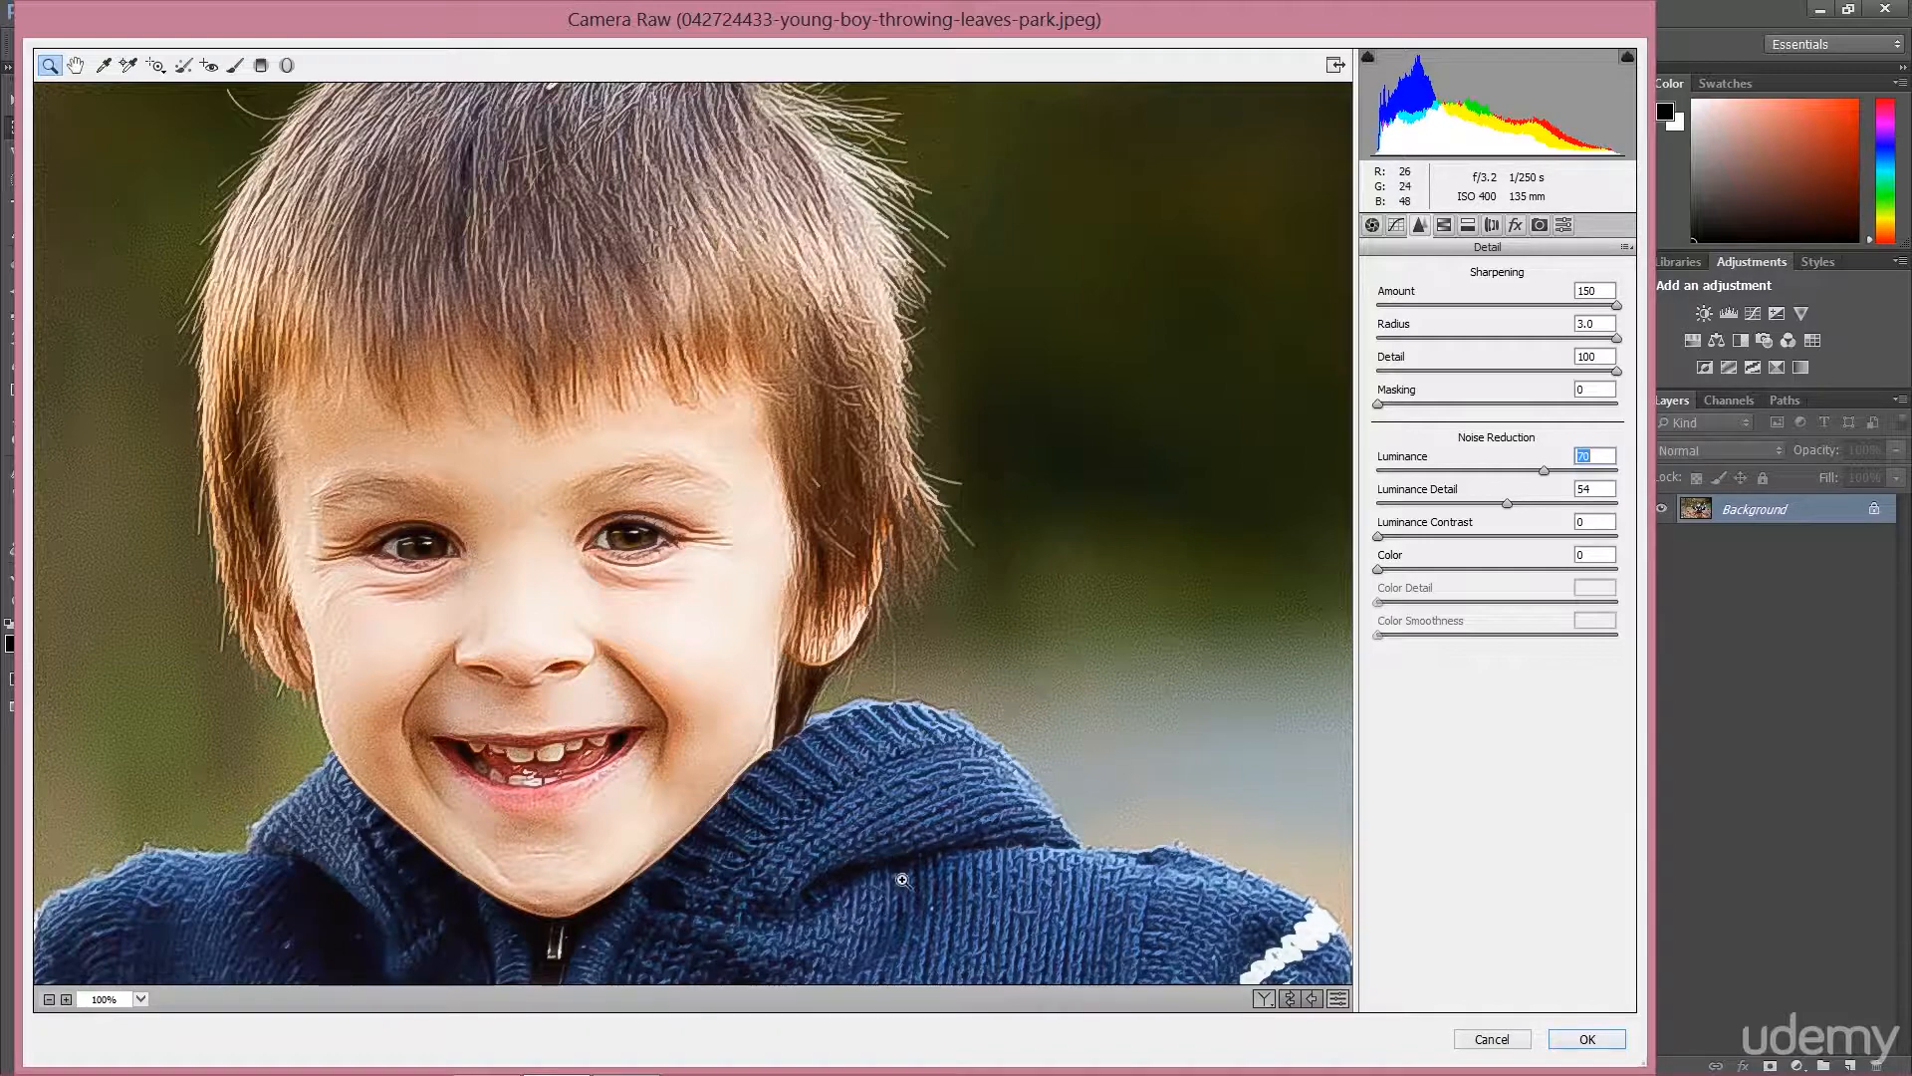
pyautogui.moveTo(1510, 503); pyautogui.dragTo(1315, 482)
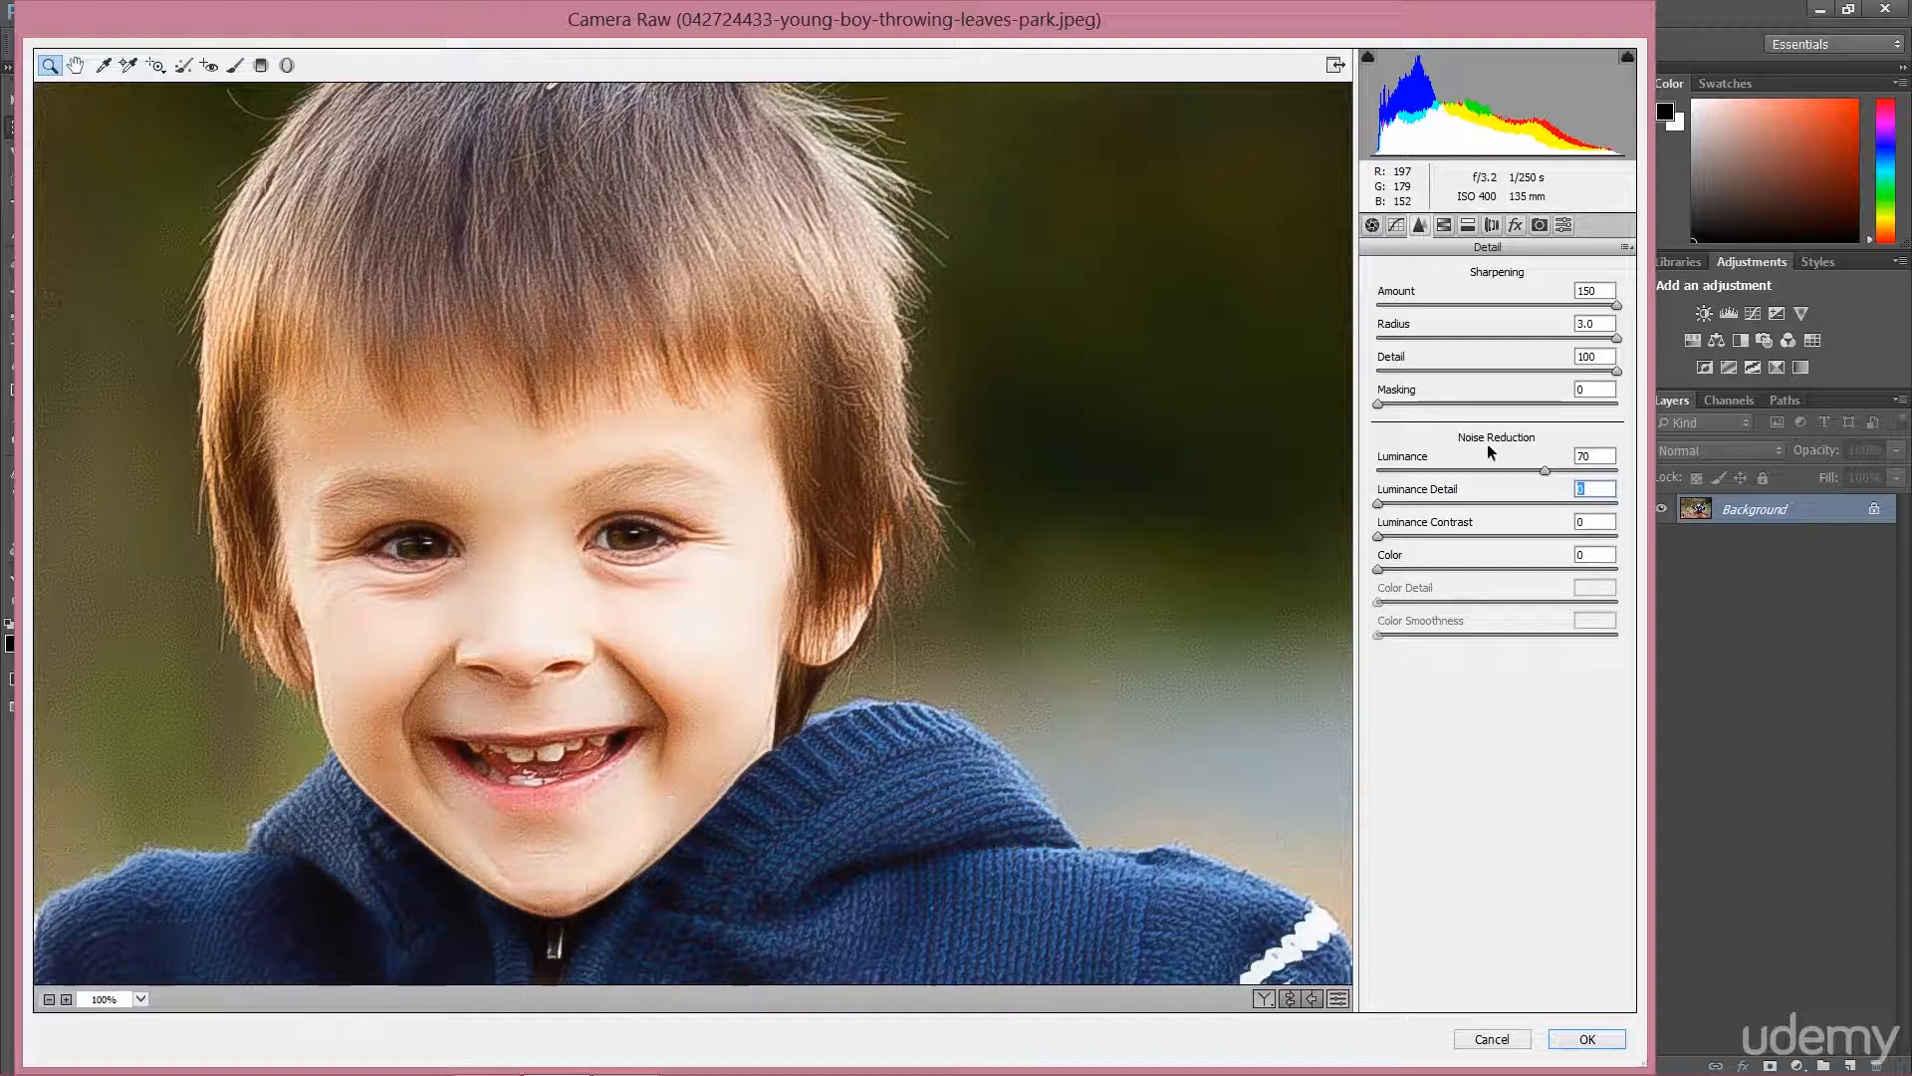
pyautogui.click(1610, 502)
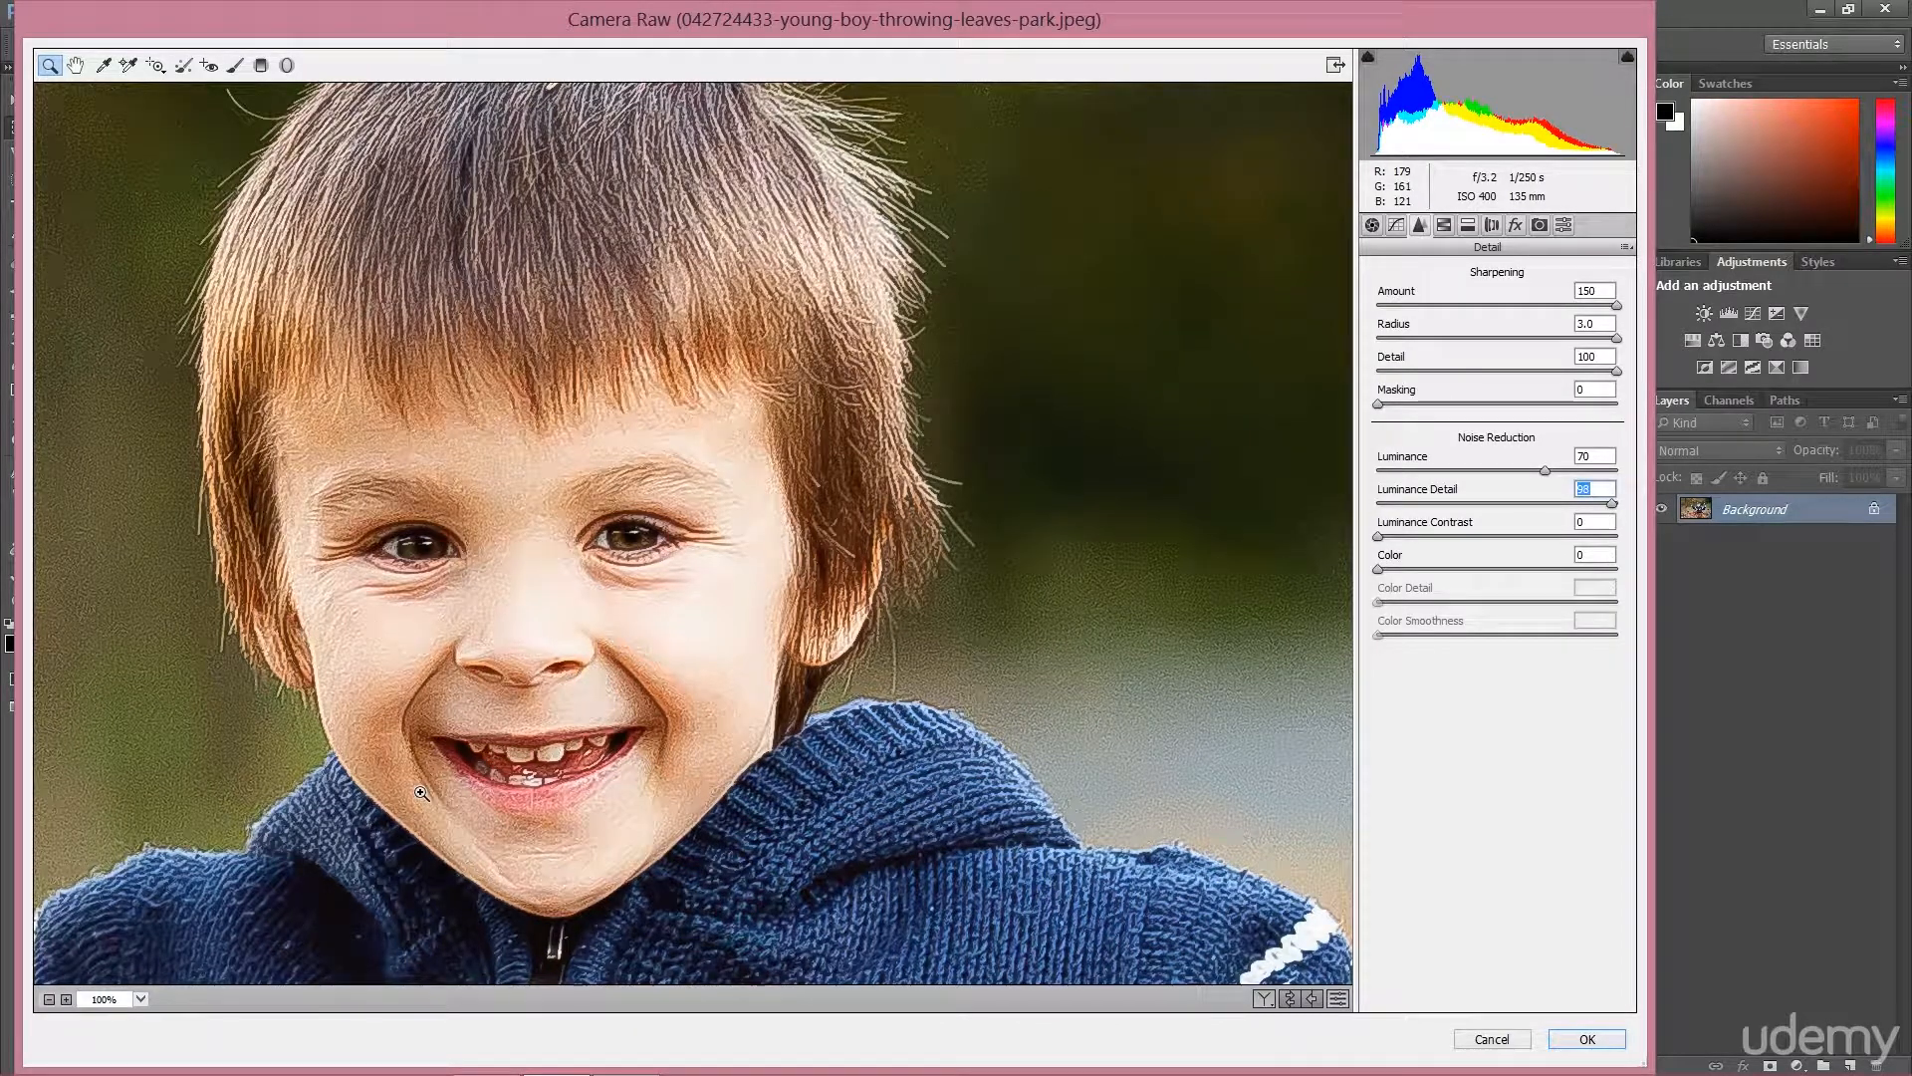
pyautogui.click(1473, 503)
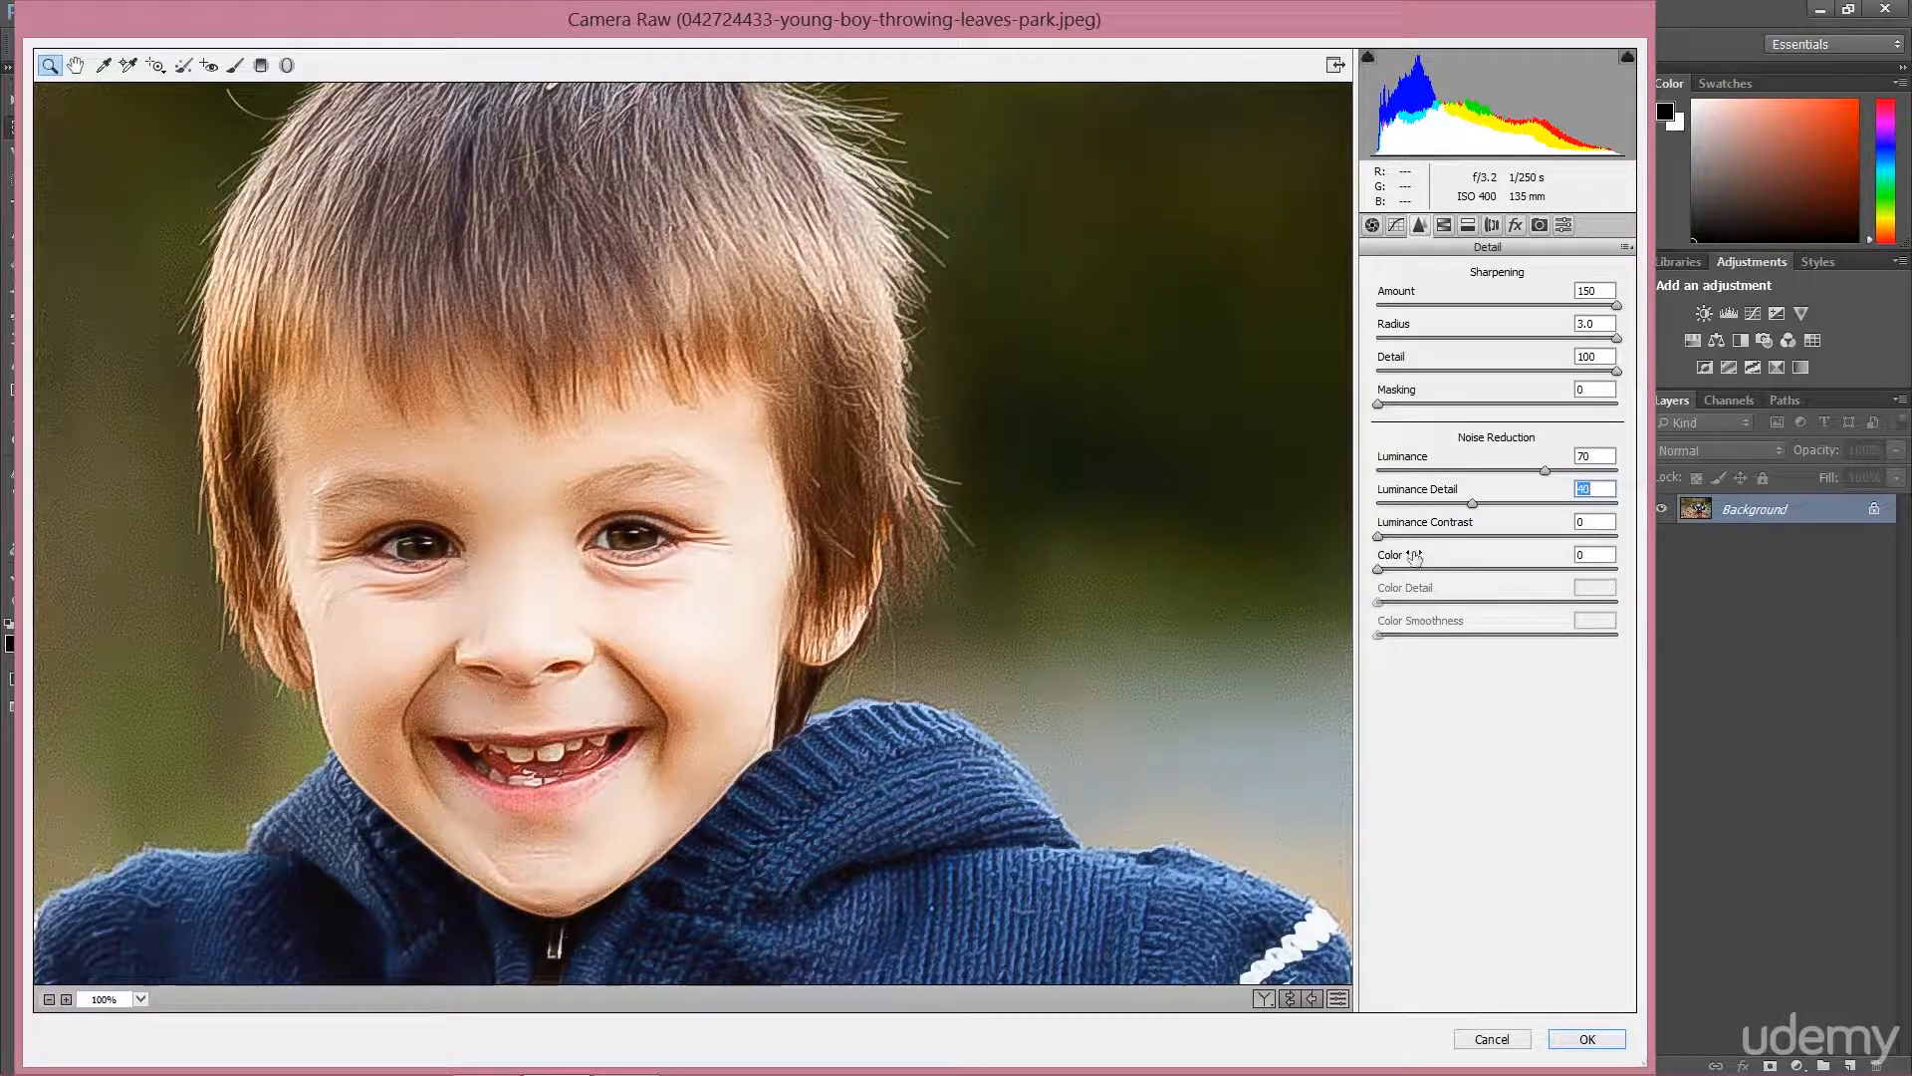
# Try the Luminance Contrast at 100, and set it to 46.
pyautogui.moveTo(1380, 538); pyautogui.dragTo(1616, 536)
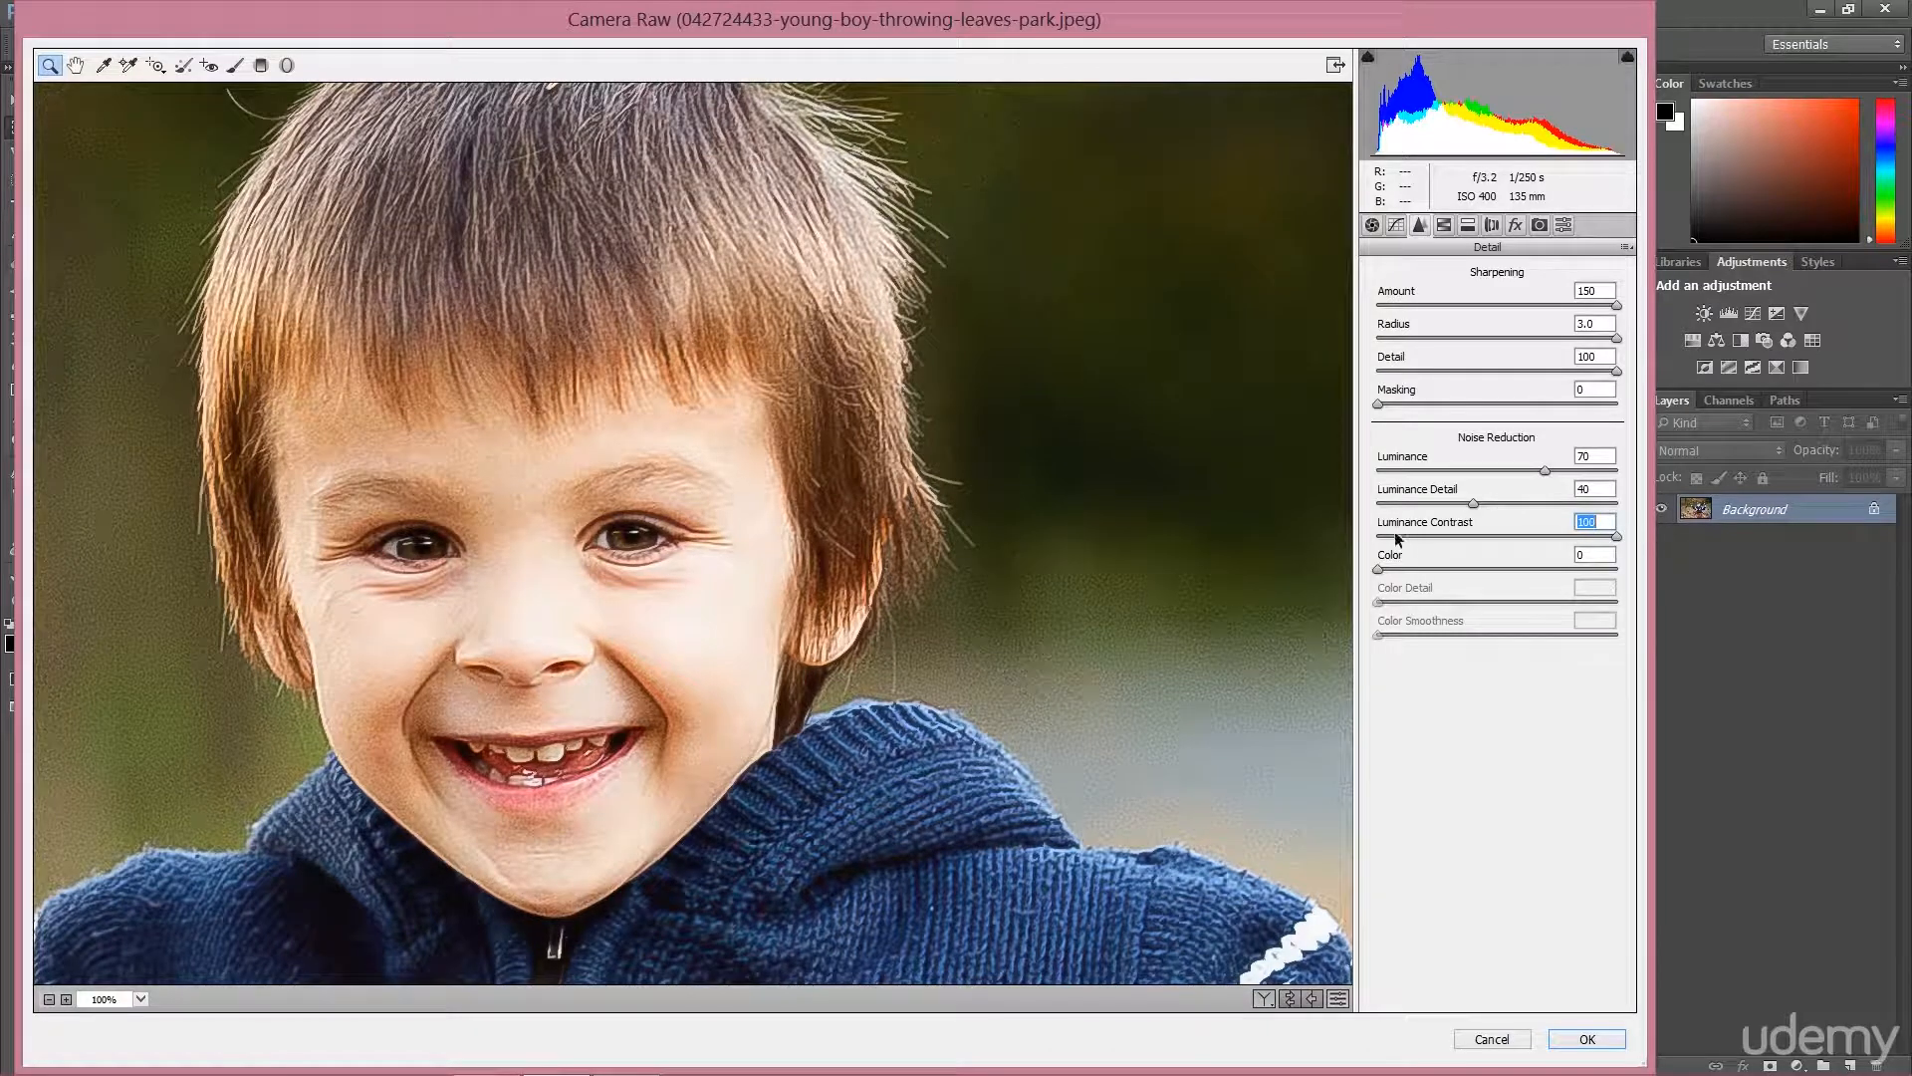
pyautogui.moveTo(1398, 539); pyautogui.dragTo(1642, 512)
pyautogui.click(1488, 536)
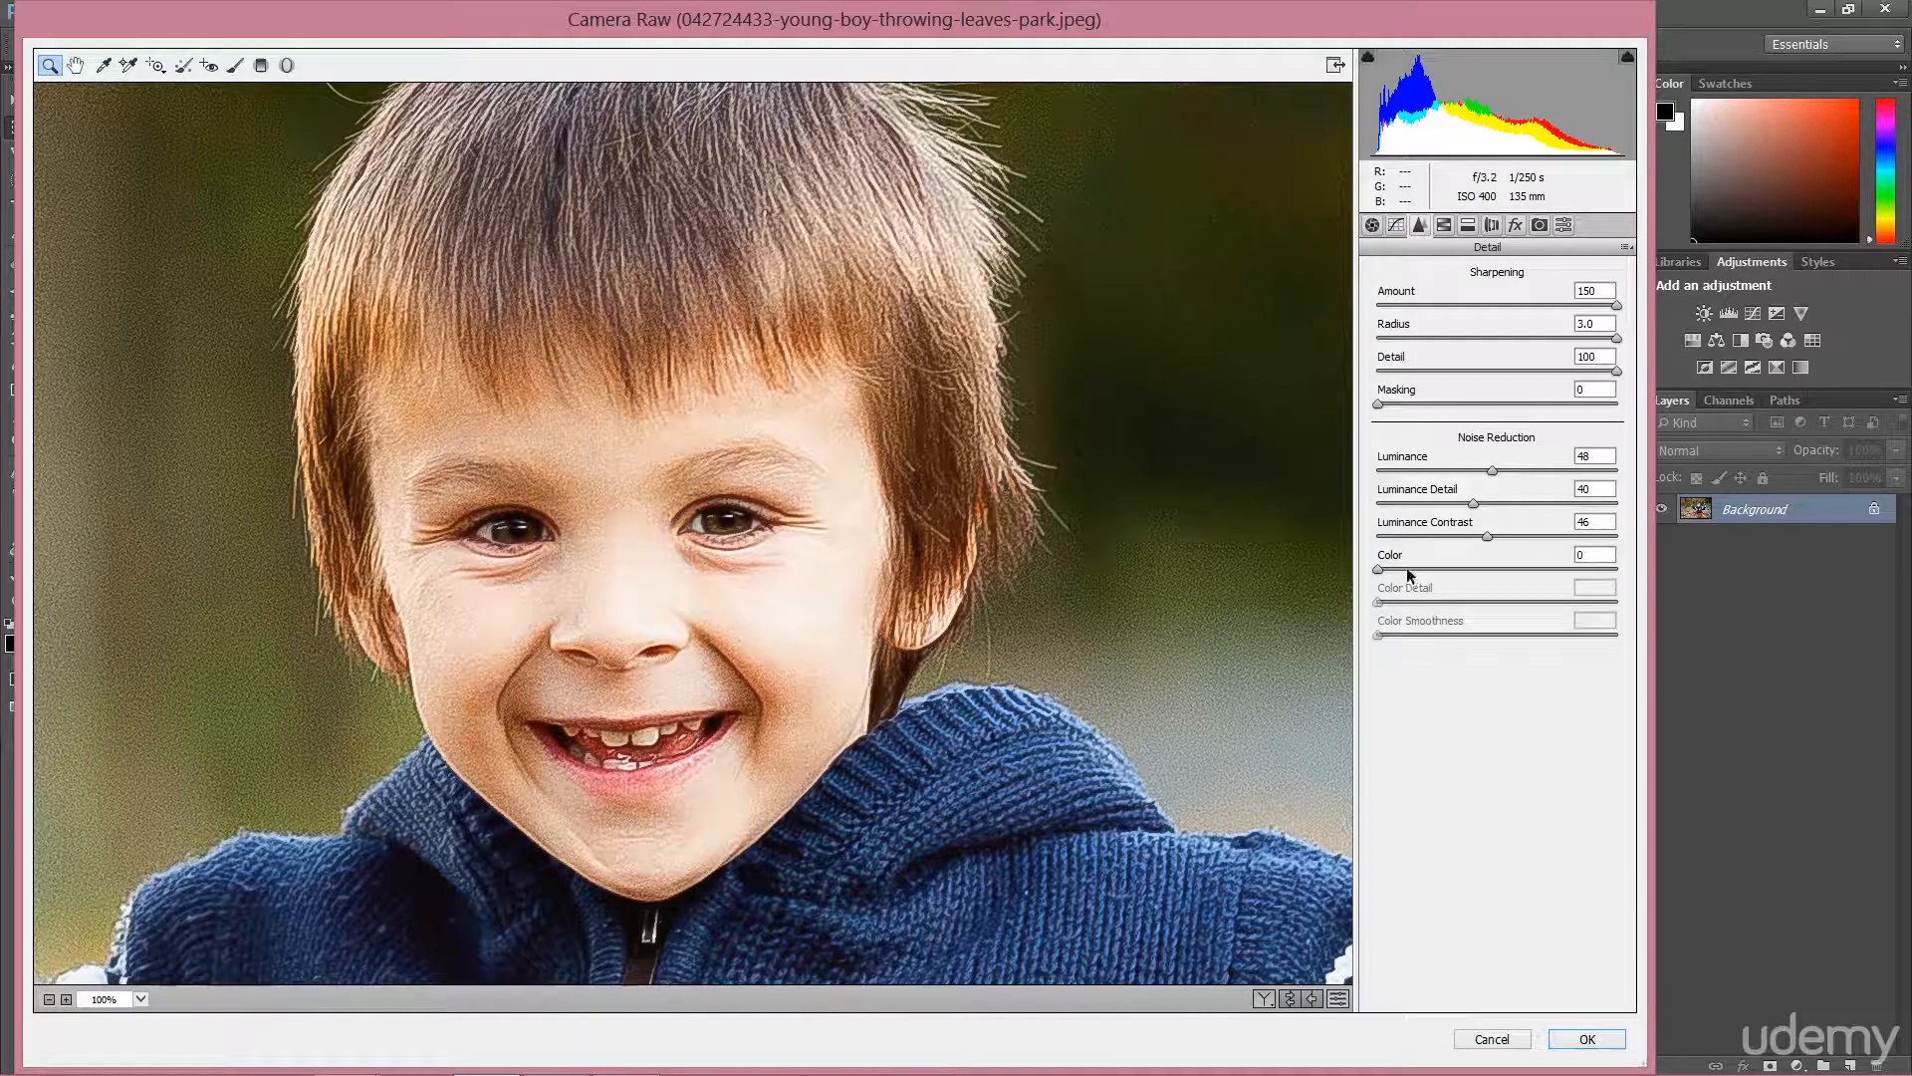
# Set the Luminance noise reduction to 0 and raise the Color noise reduction to 53.
pyautogui.moveTo(1378, 569)
pyautogui.mouseDown()
pyautogui.moveTo(1526, 558)
pyautogui.moveTo(1385, 562)
pyautogui.mouseUp()
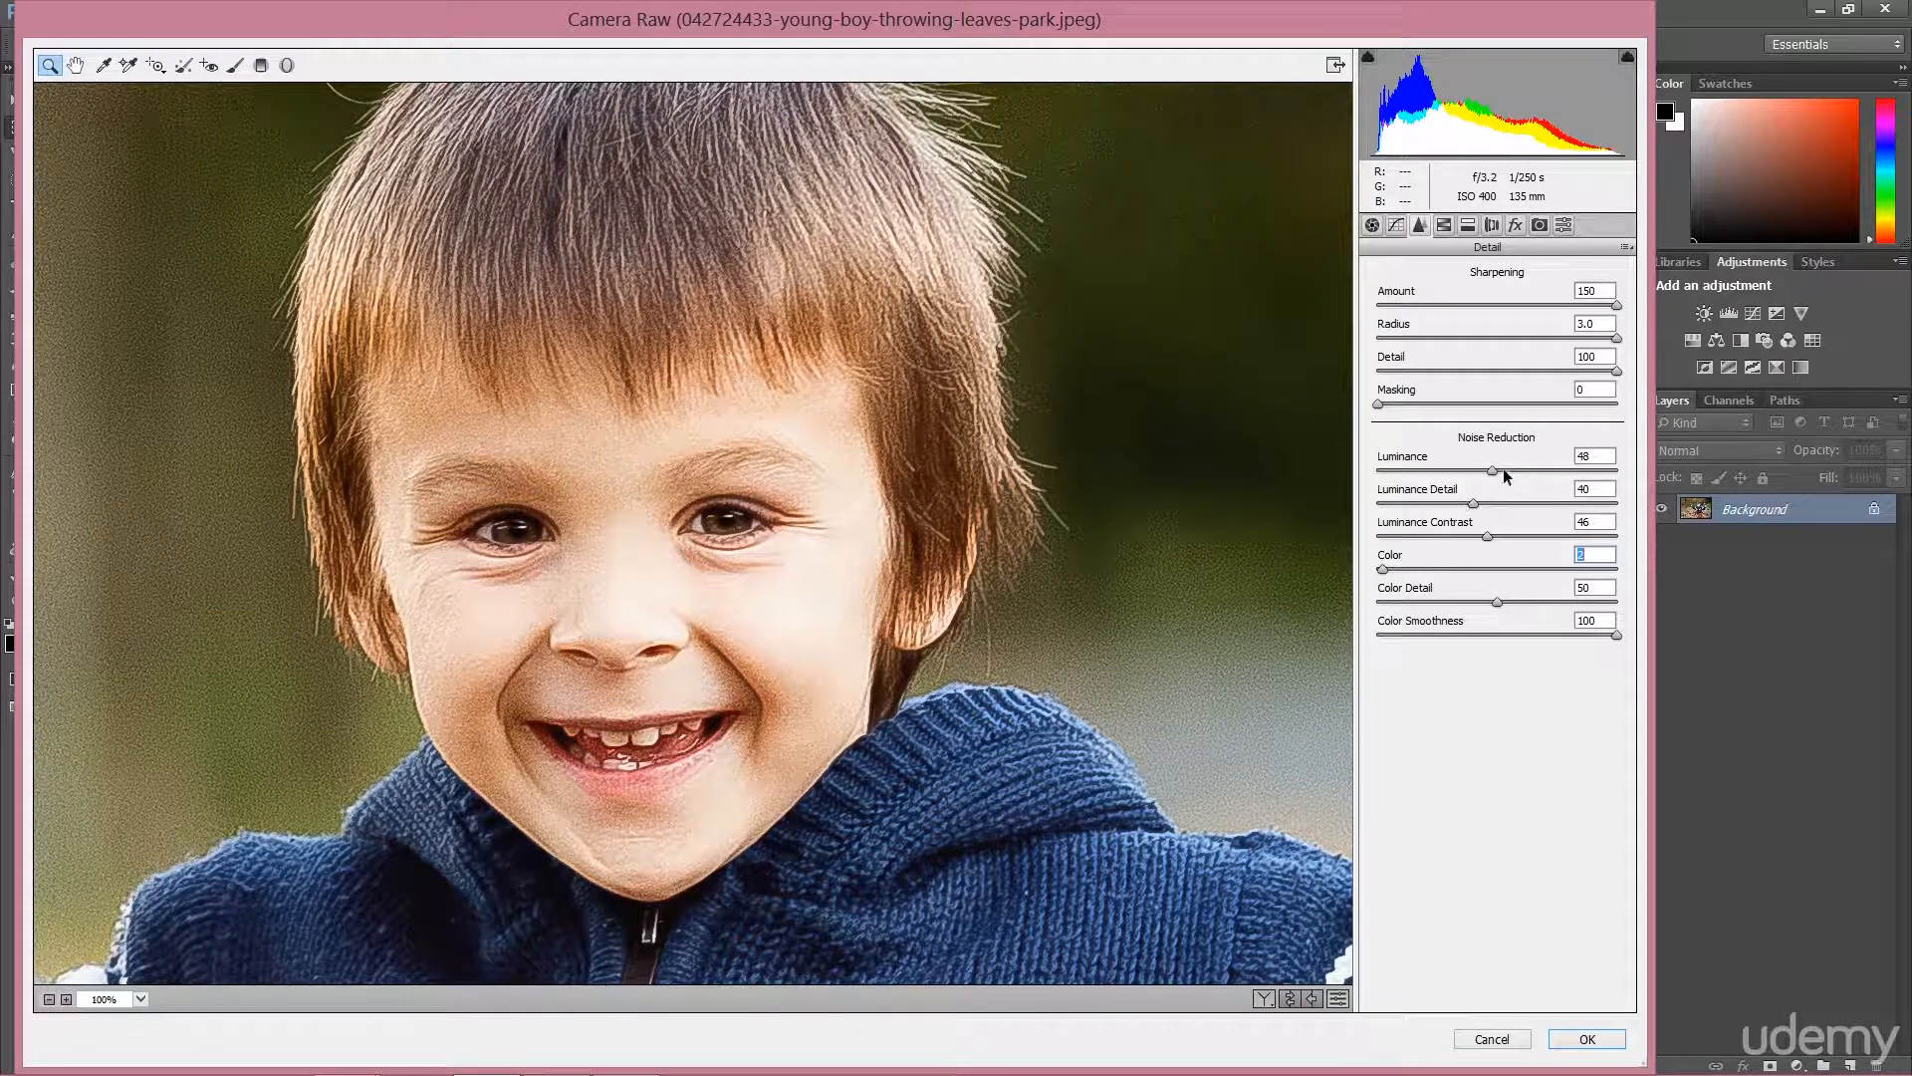
pyautogui.moveTo(1490, 470); pyautogui.dragTo(1374, 470)
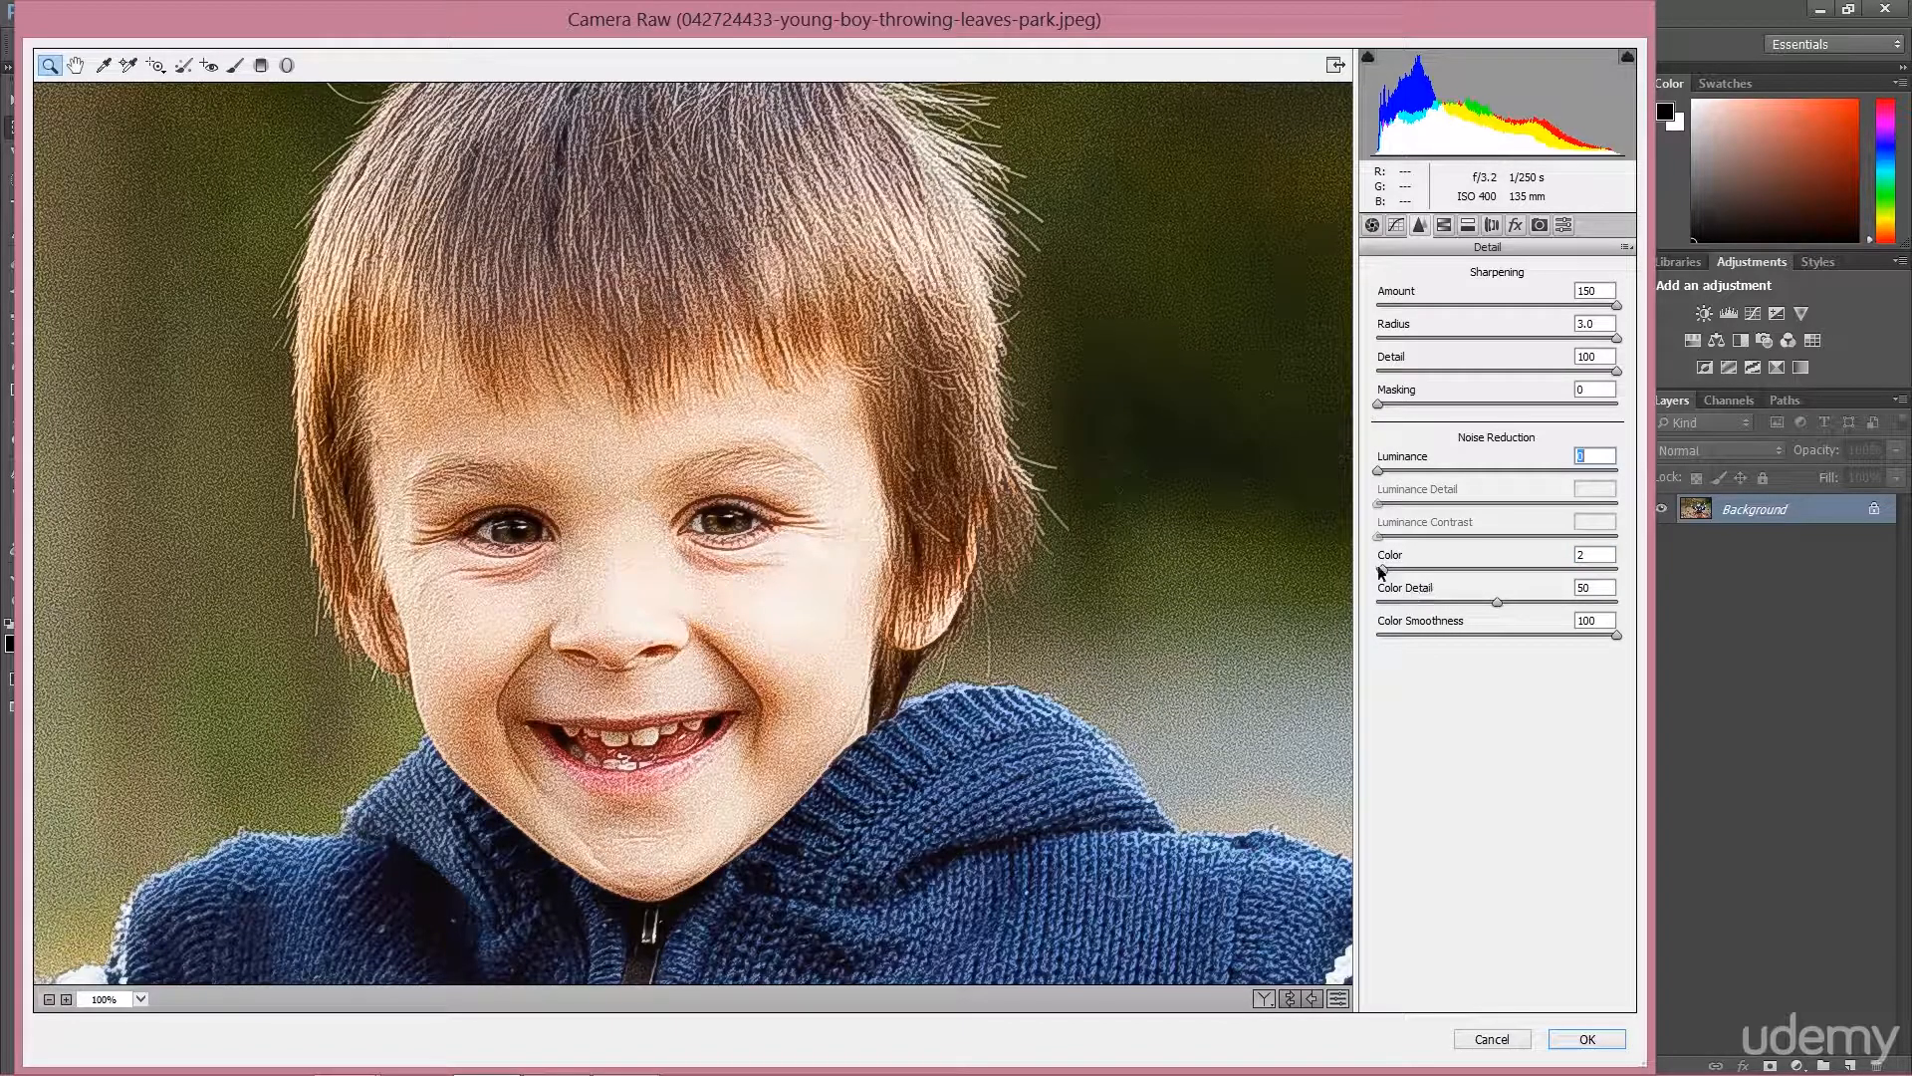
pyautogui.moveTo(1381, 569); pyautogui.dragTo(1563, 566)
pyautogui.moveTo(1615, 568); pyautogui.dragTo(1504, 567)
# Try Color noise reduction at low values and at 100 while viewing the photo at 66.7%, and set it to 50.
pyautogui.hotkey('ctrl', '-')
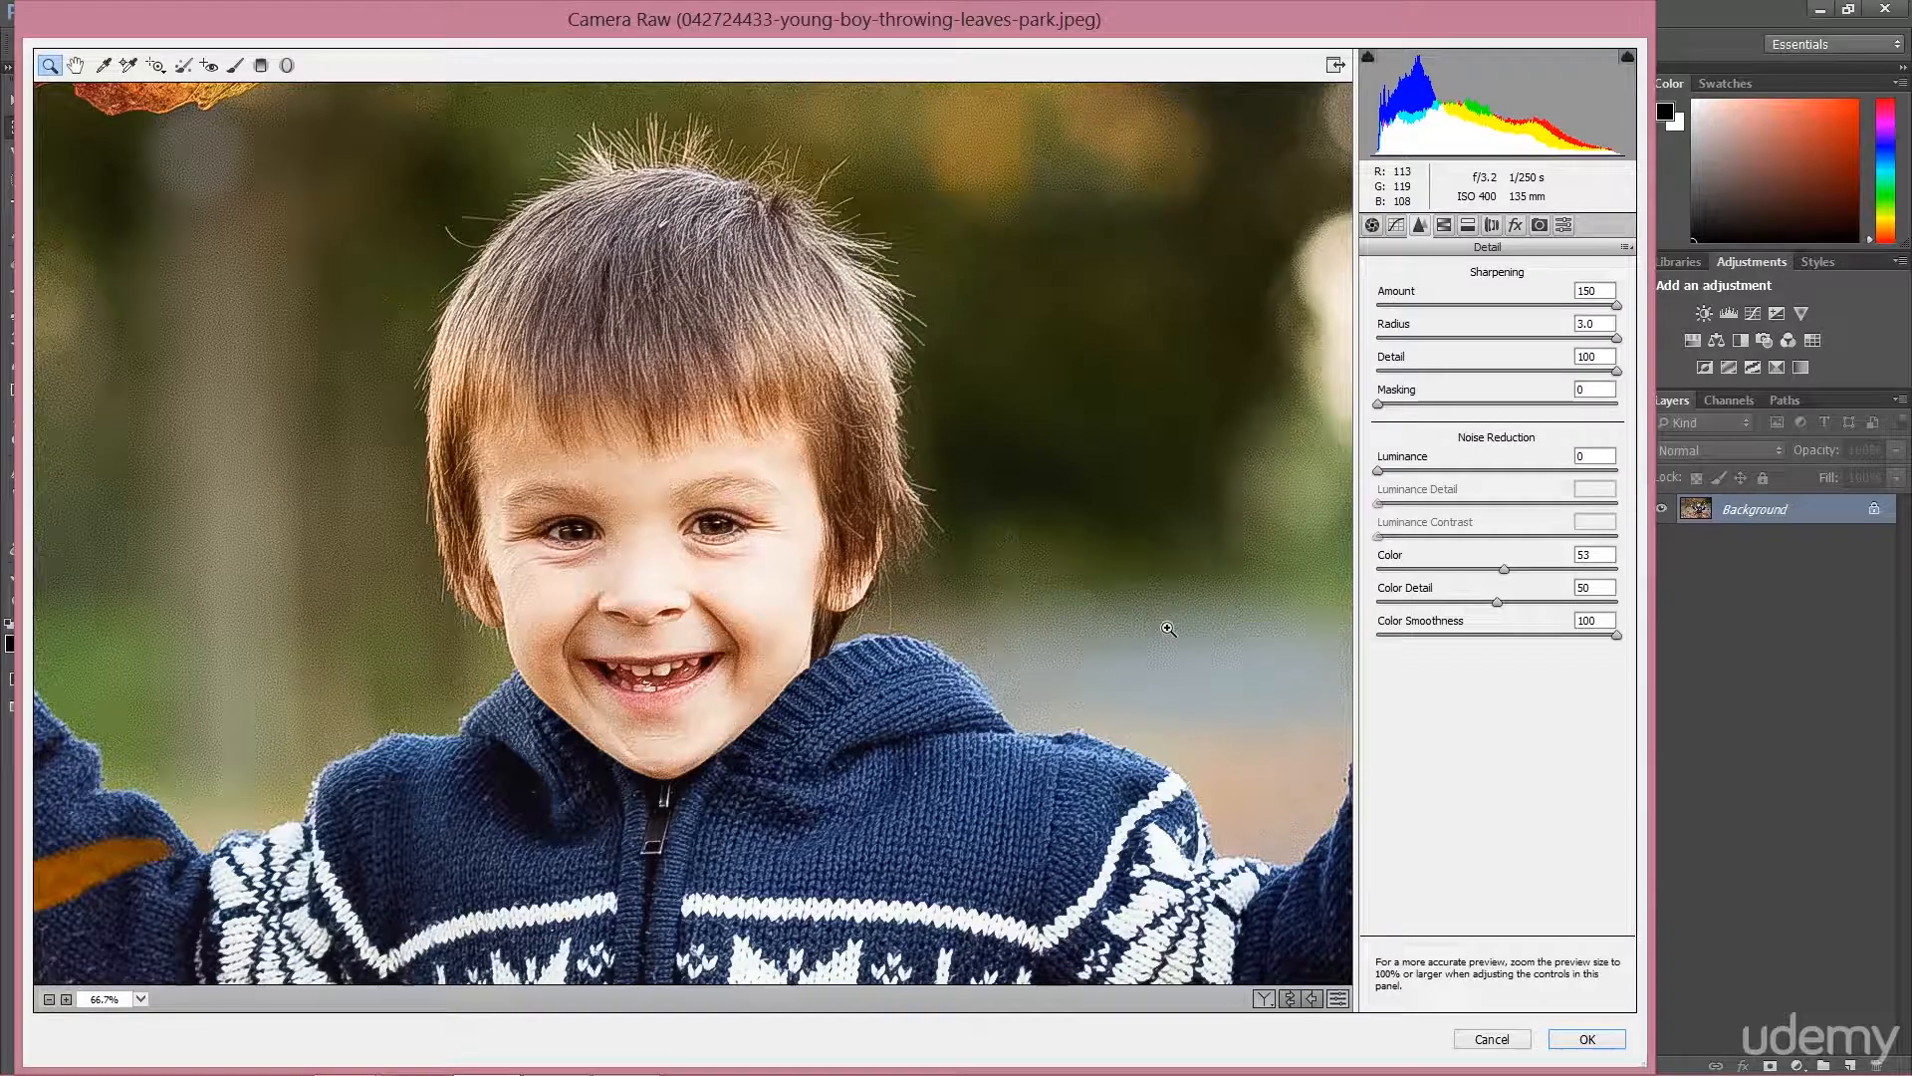
pyautogui.moveTo(1105, 392); pyautogui.dragTo(1067, 508)
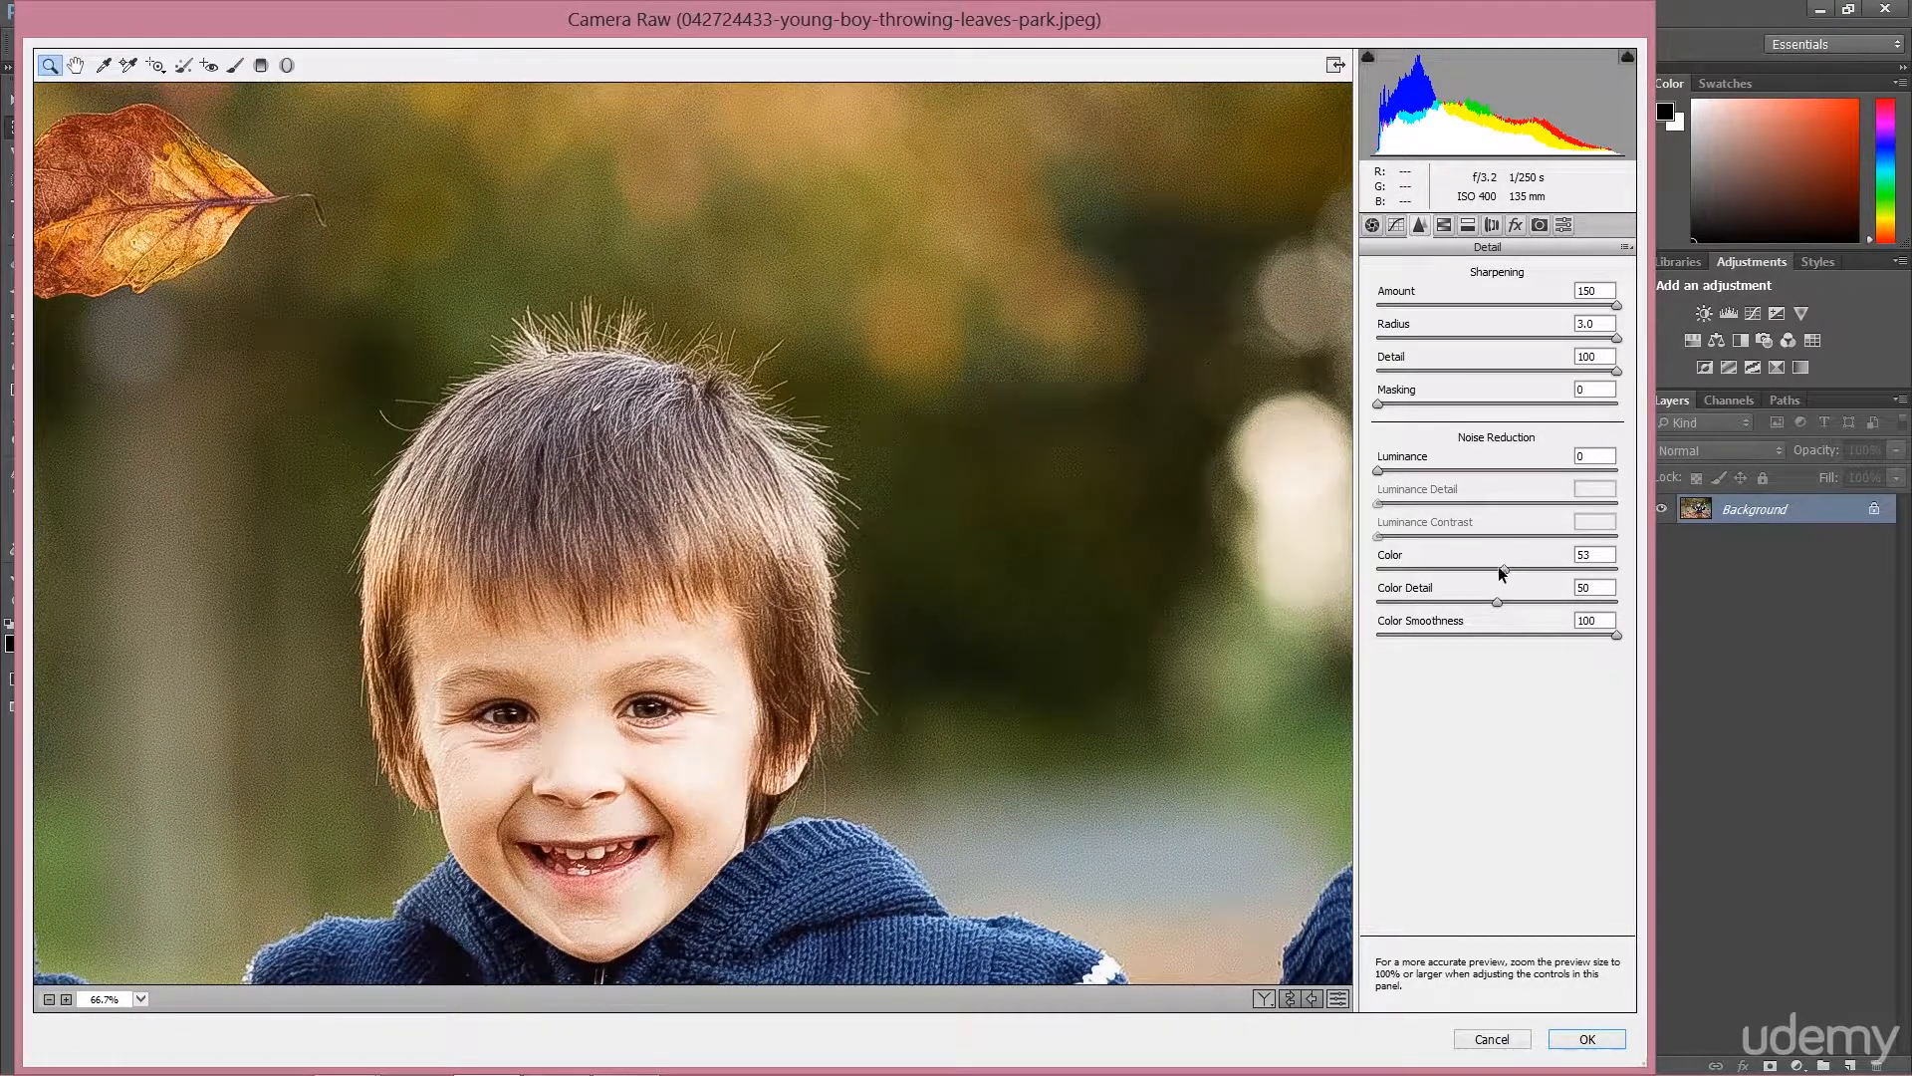
pyautogui.moveTo(1504, 569); pyautogui.dragTo(1401, 571)
pyautogui.write('100')
pyautogui.press('Return')
pyautogui.moveTo(1515, 568); pyautogui.dragTo(1427, 570)
pyautogui.click(1497, 570)
# Raise the Luminance noise reduction to 71 and review the whole photo at 25%.
pyautogui.moveTo(1380, 471); pyautogui.dragTo(1464, 470)
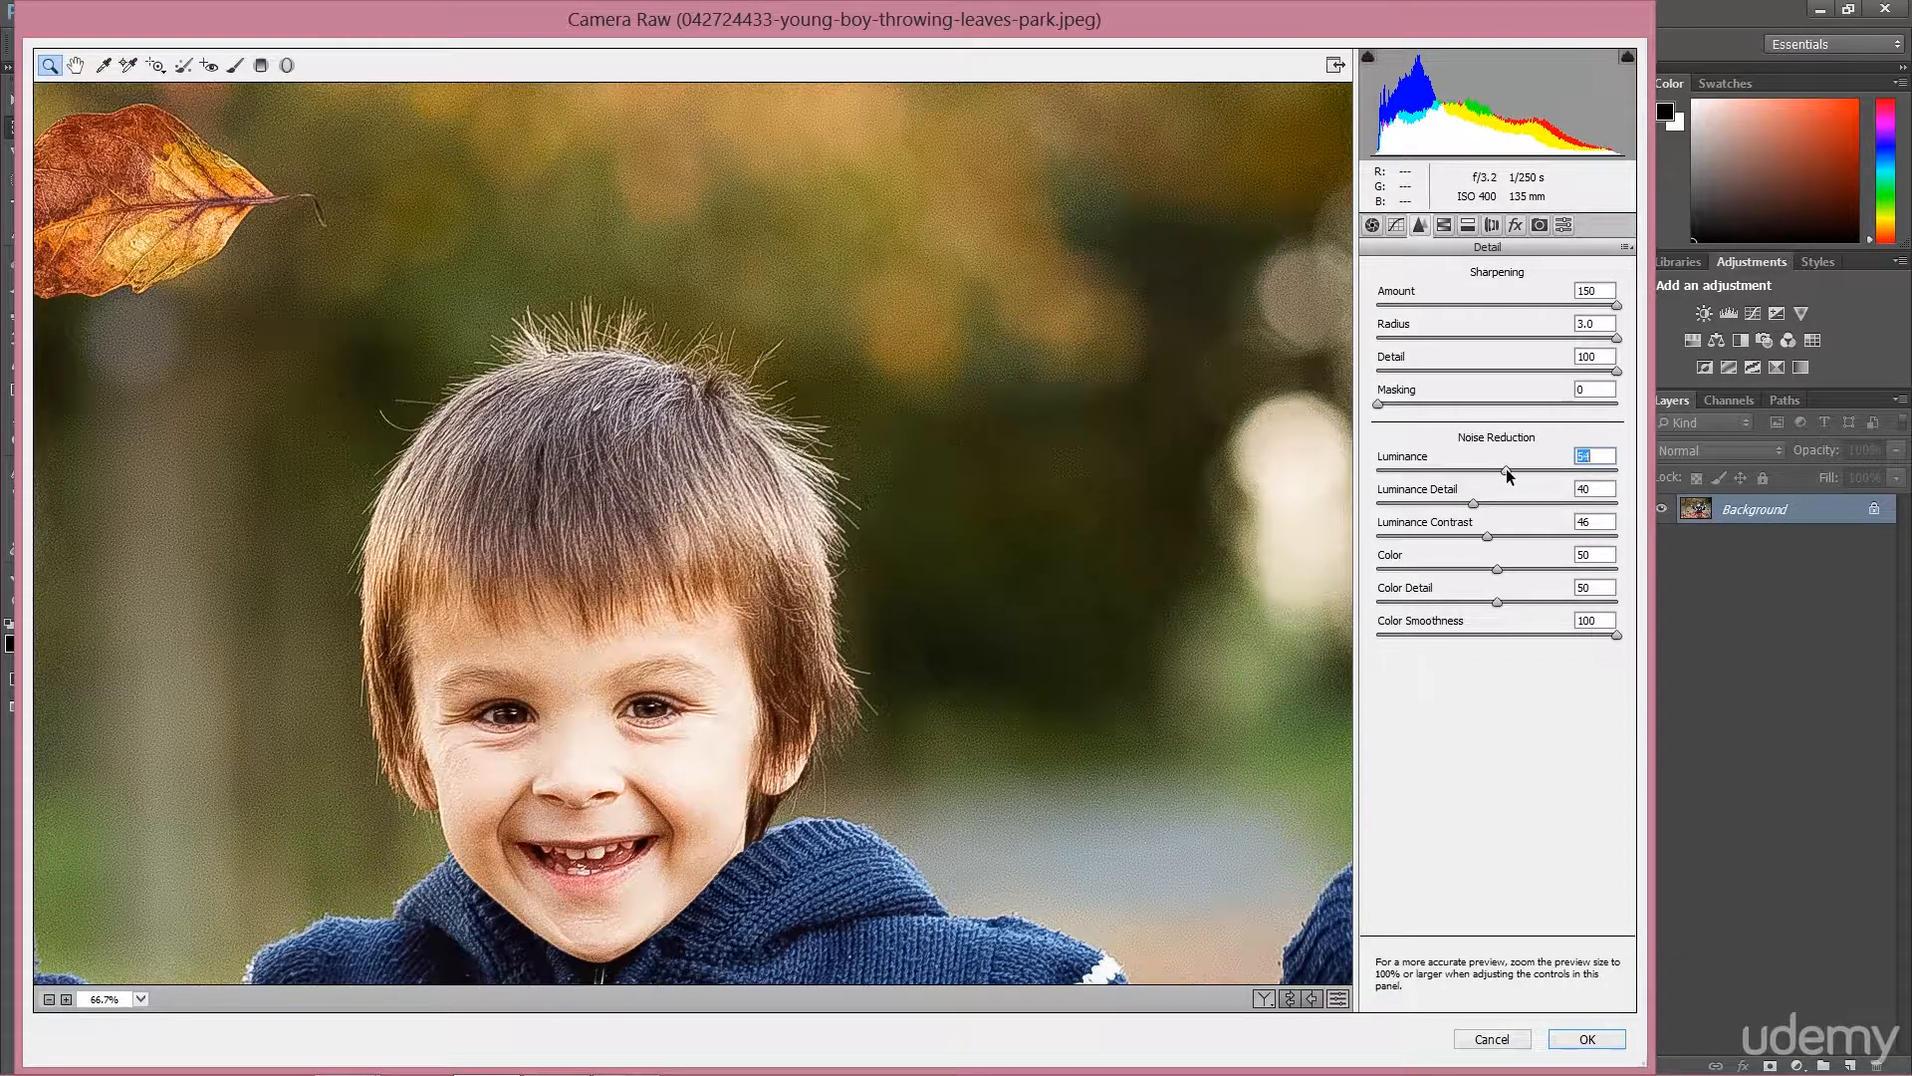
pyautogui.moveTo(1510, 468); pyautogui.dragTo(1531, 468)
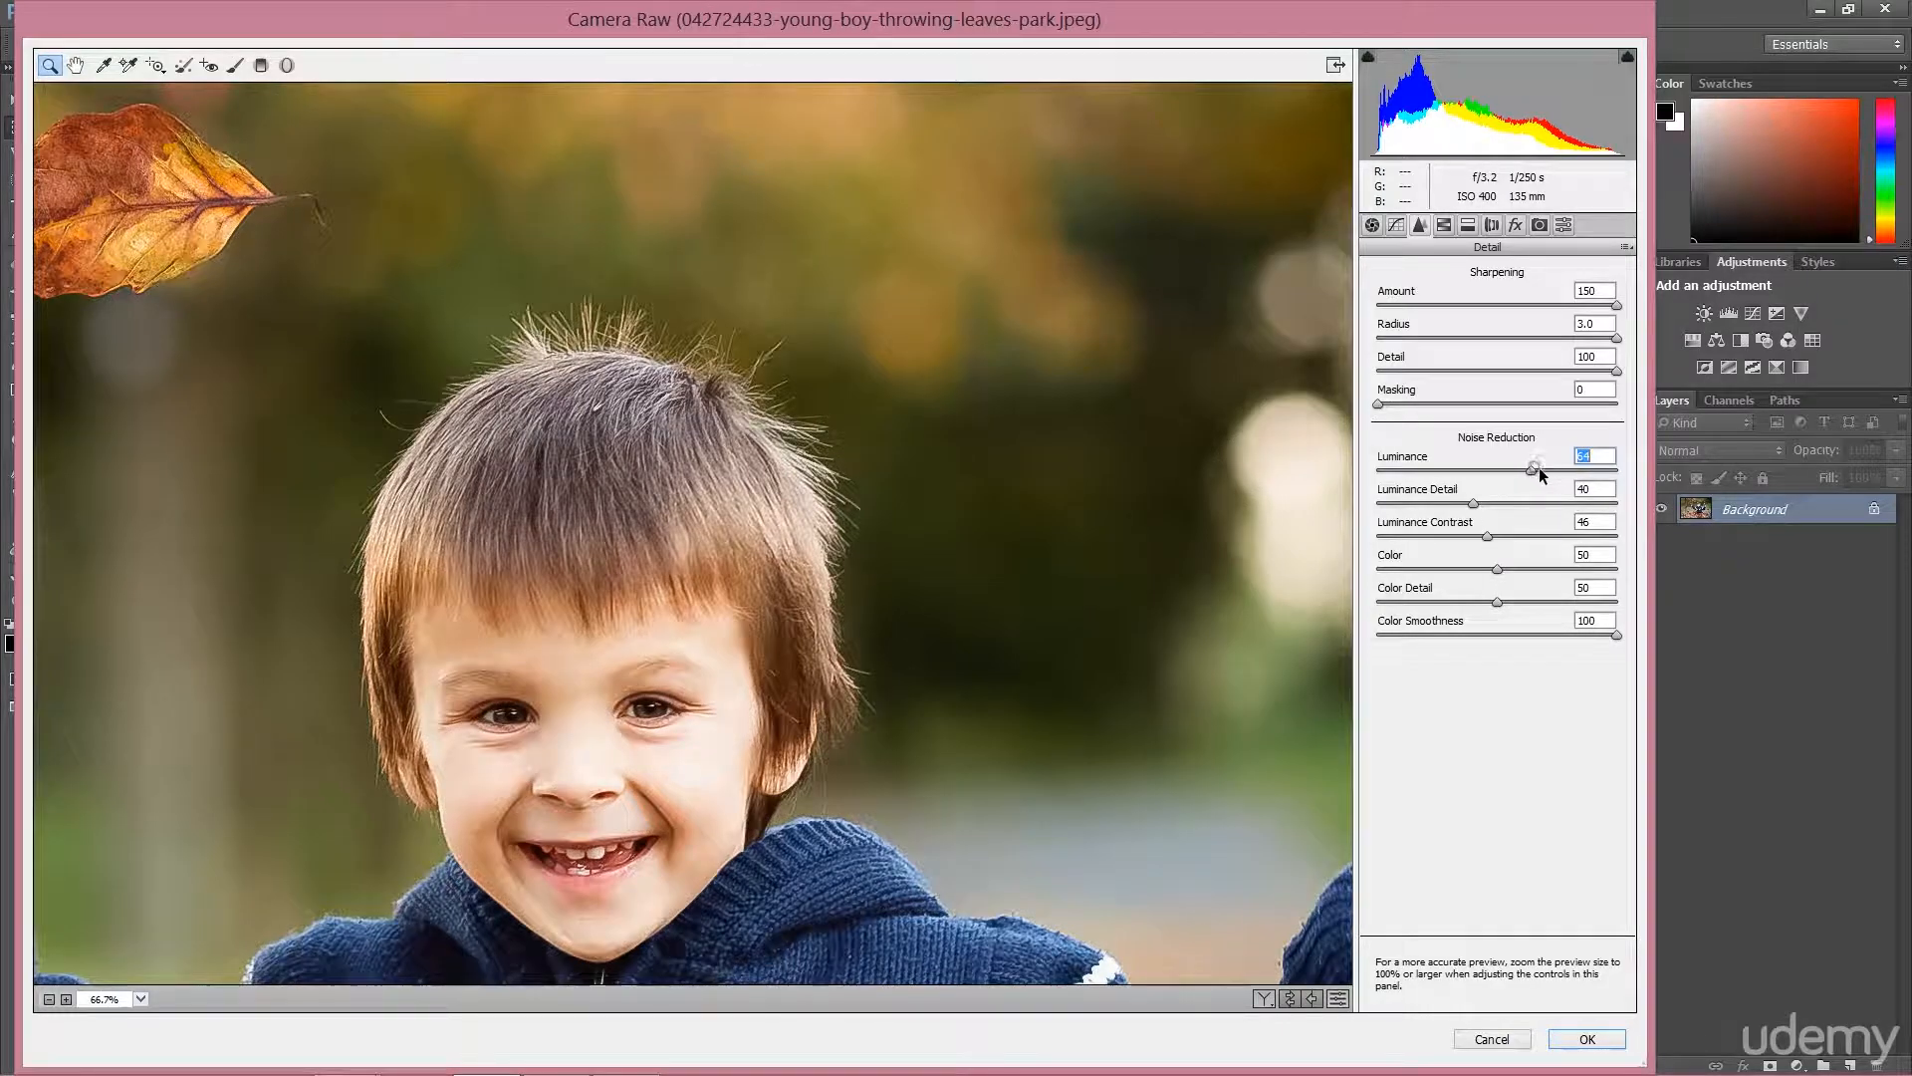
pyautogui.moveTo(1533, 470); pyautogui.dragTo(1548, 472)
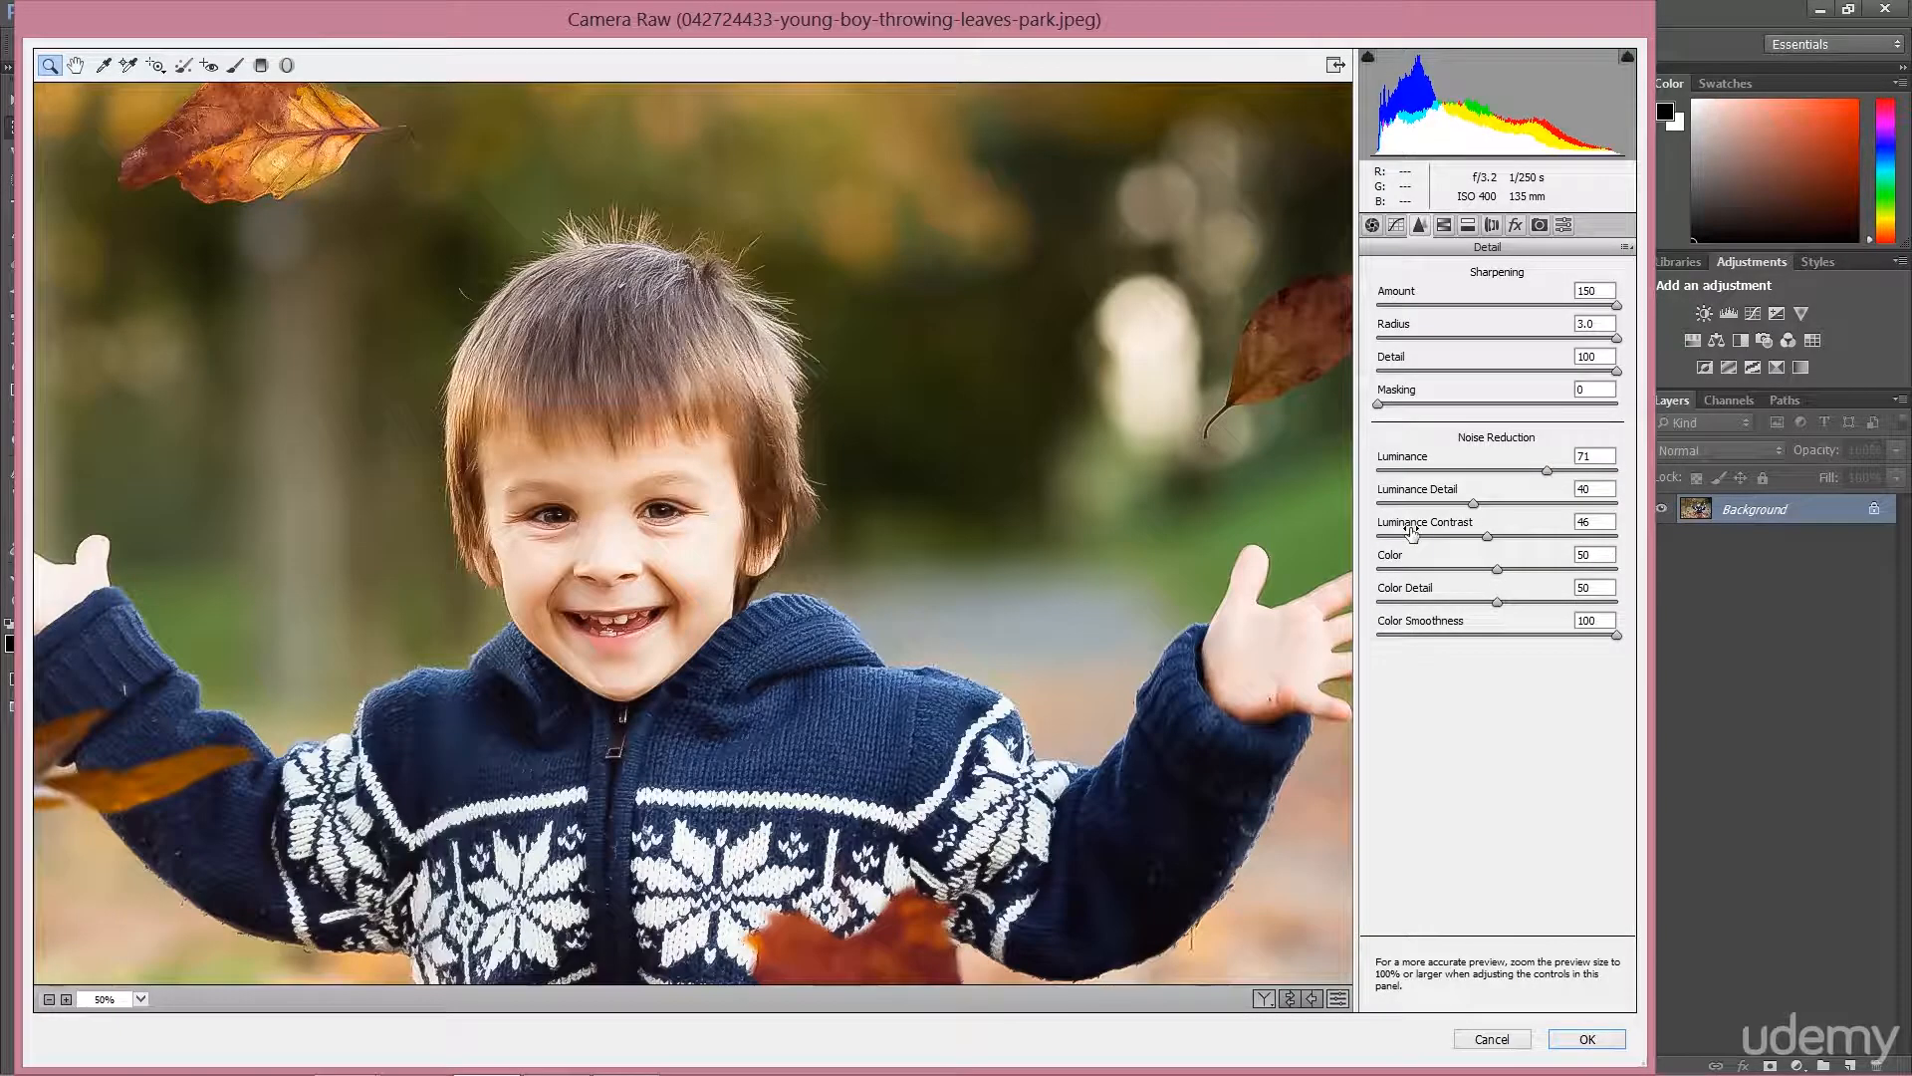
pyautogui.hotkey('ctrl', '-')
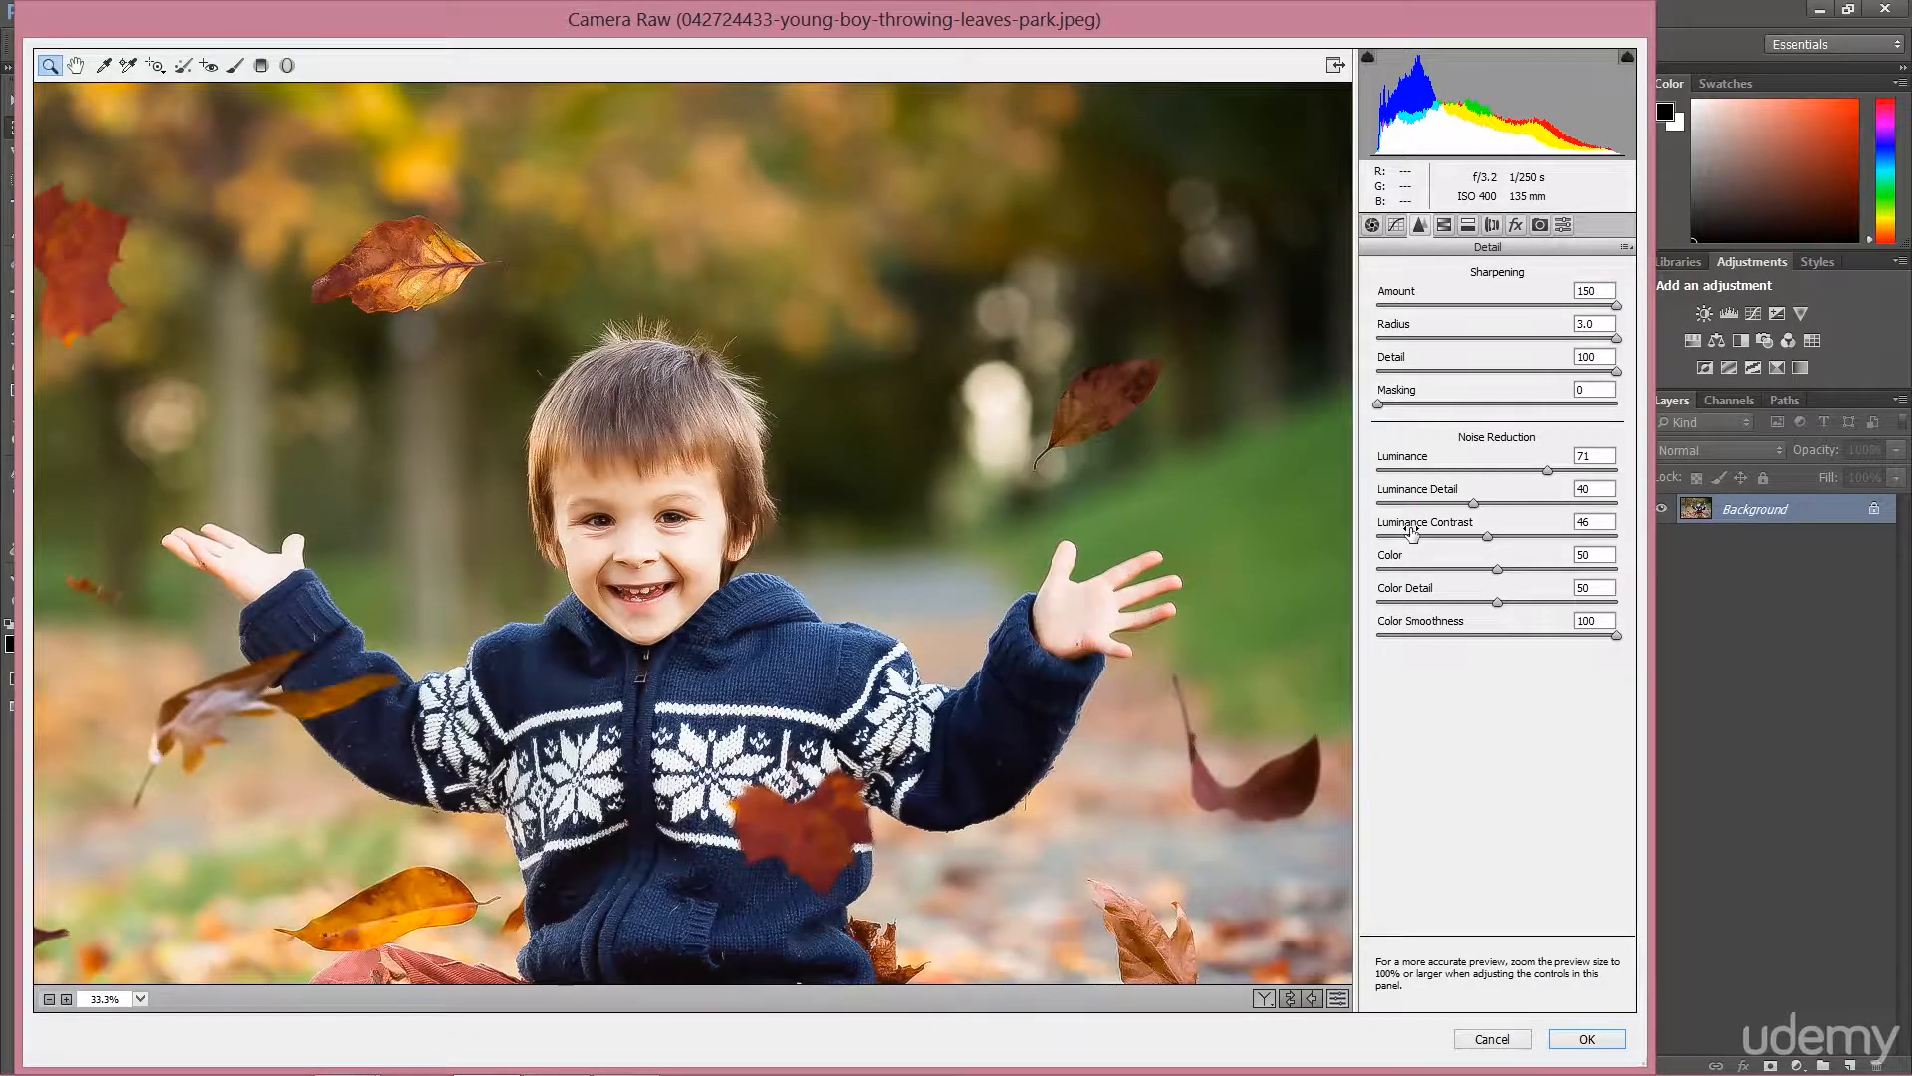
pyautogui.hotkey('ctrl', '-')
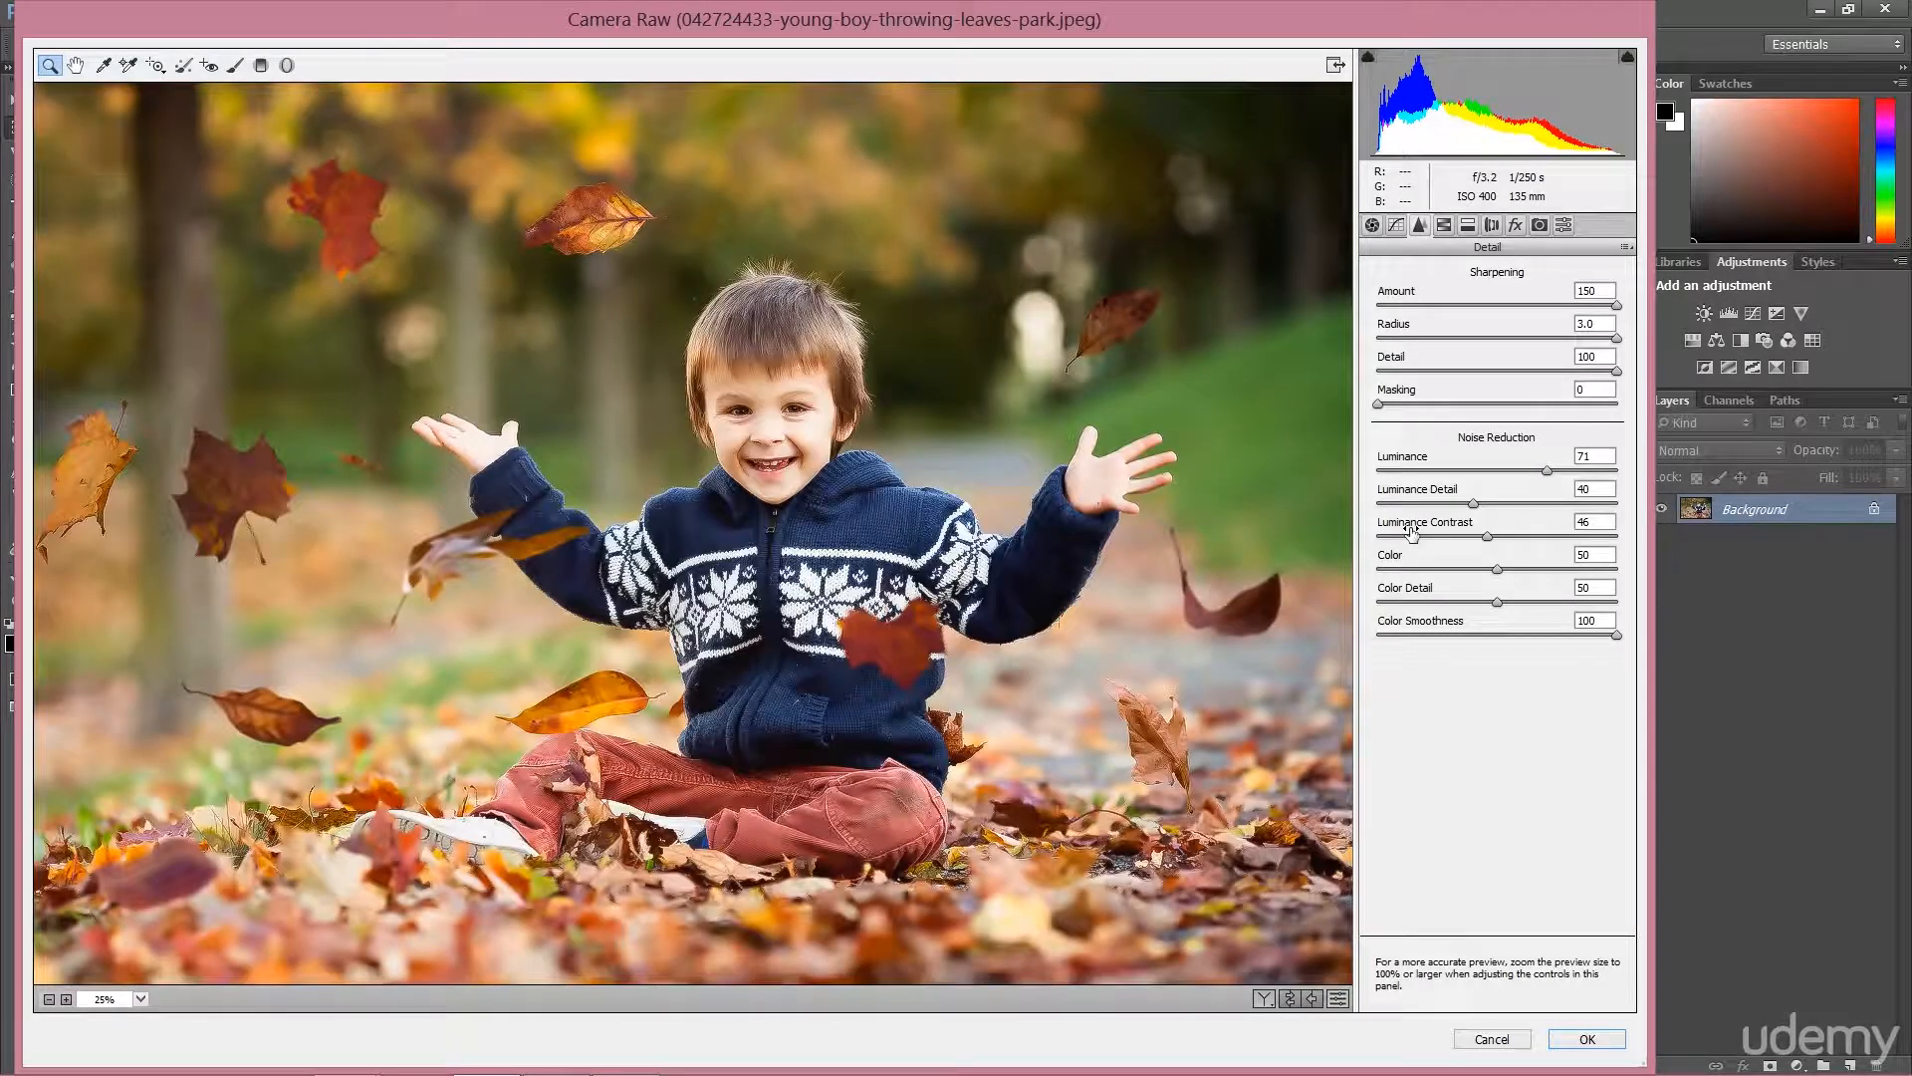